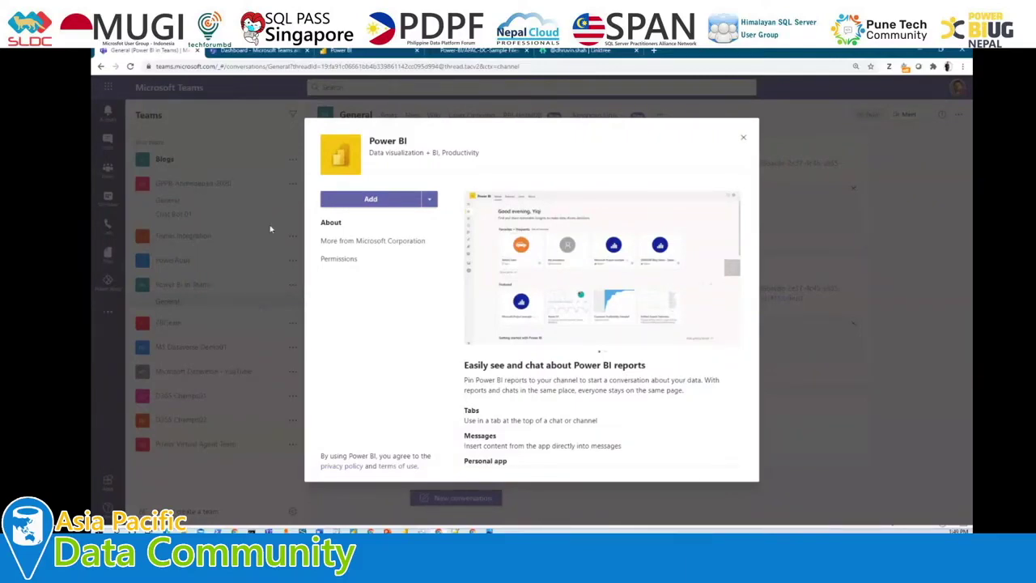
# Find the Power BI app by searching for "power" and add it to Teams.
pyautogui.click(743, 137)
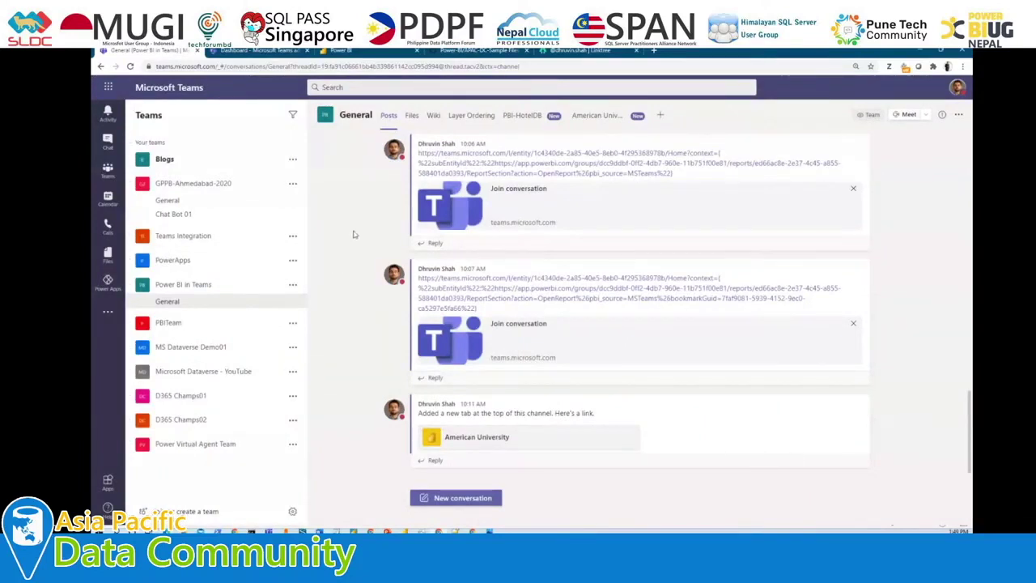
pyautogui.click(108, 315)
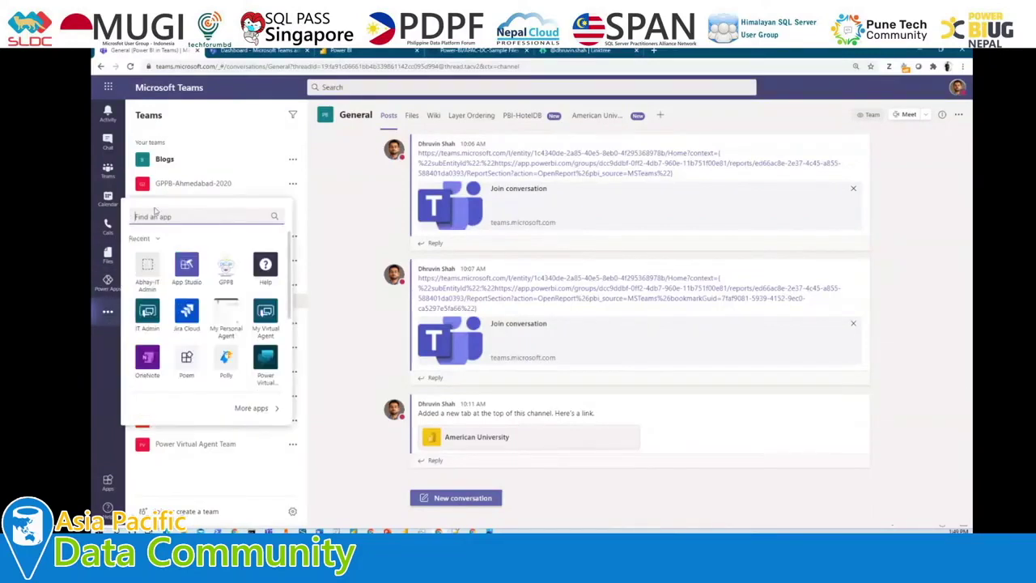
pyautogui.write('power')
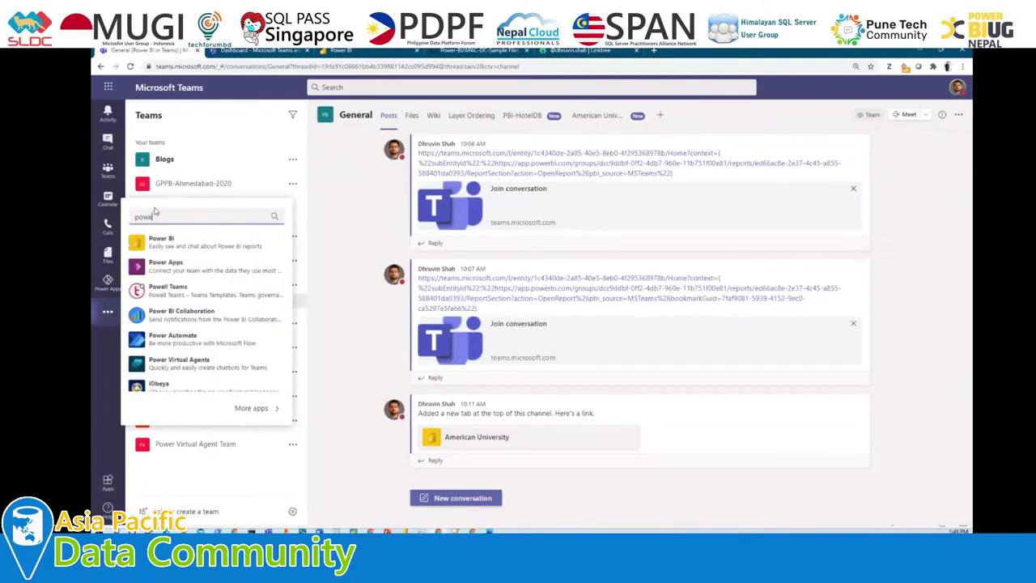
pyautogui.click(162, 239)
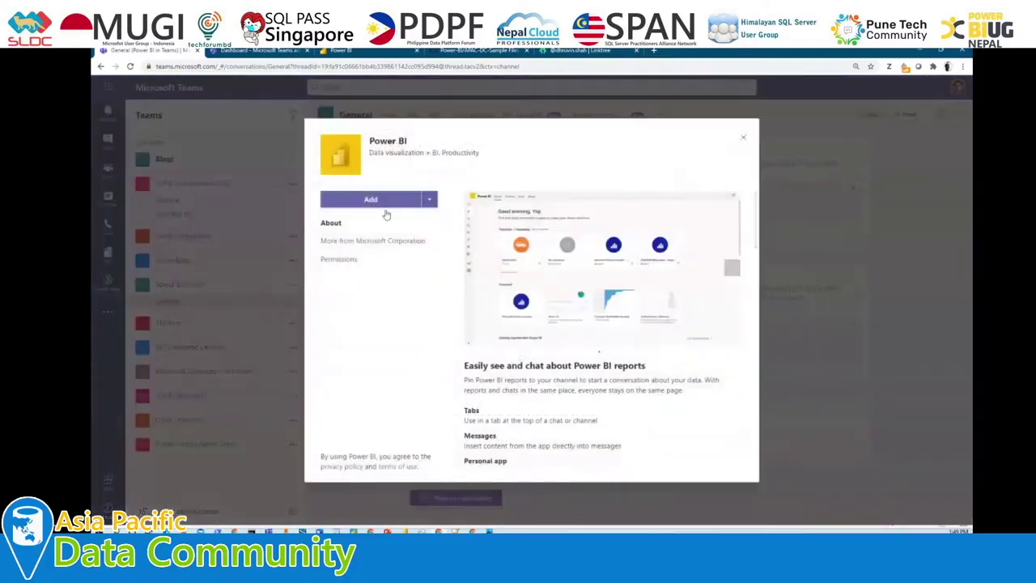
pyautogui.click(364, 200)
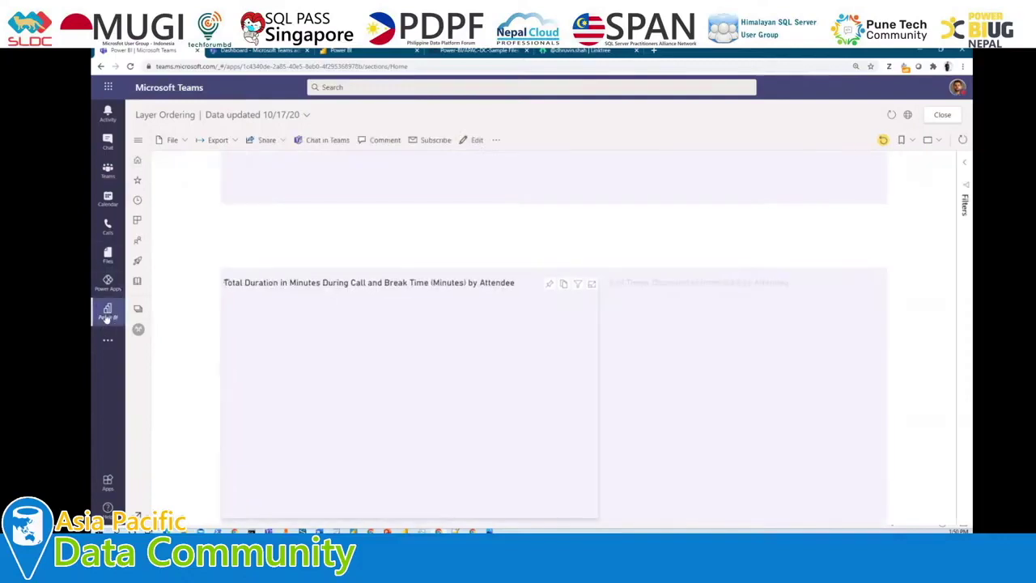
# Pin the Power BI app so it stays in the Teams app bar, and close the workspaces list.
pyautogui.rightClick(106, 318)
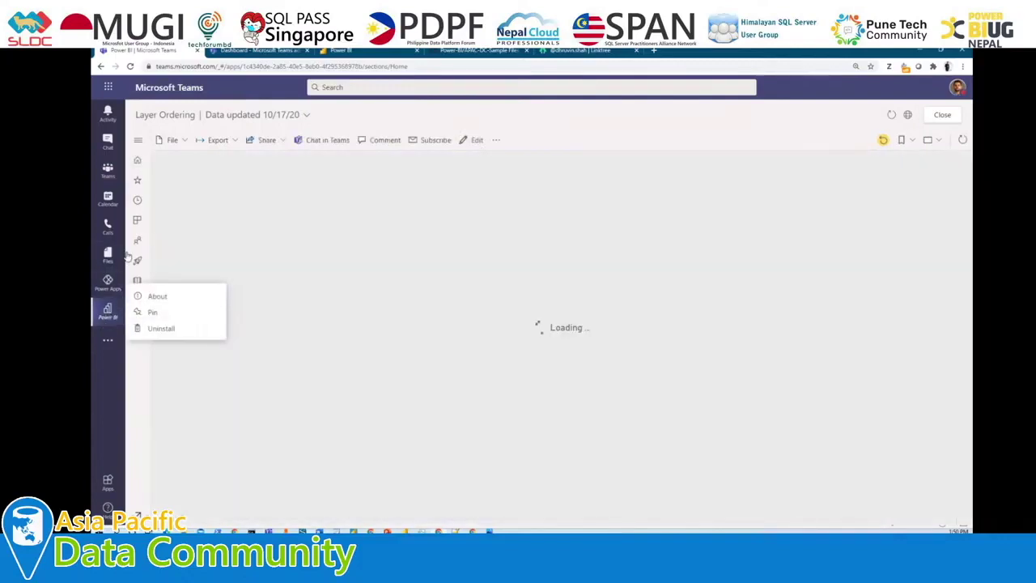
pyautogui.click(150, 314)
pyautogui.click(139, 311)
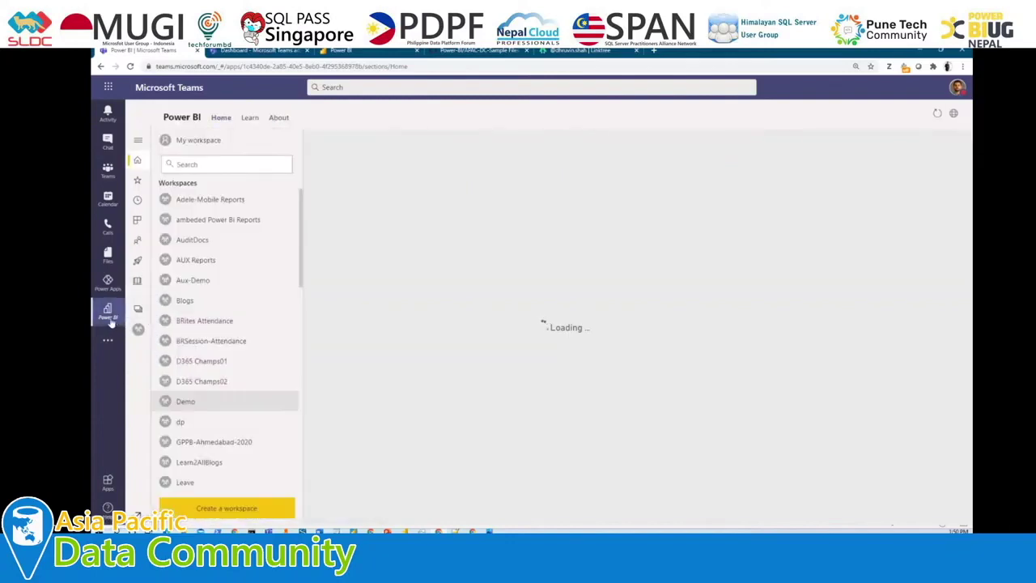
pyautogui.rightClick(107, 319)
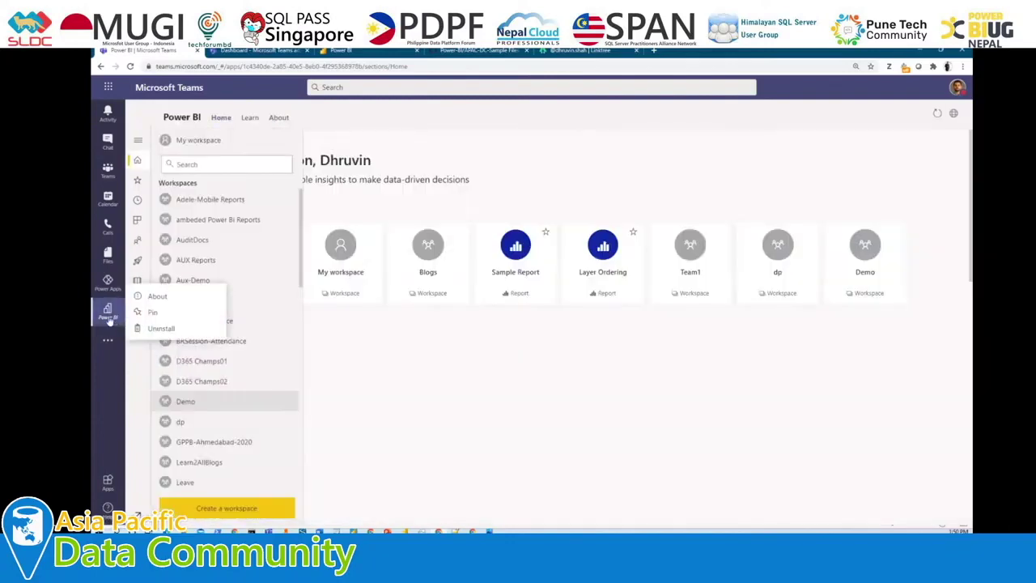
pyautogui.click(151, 313)
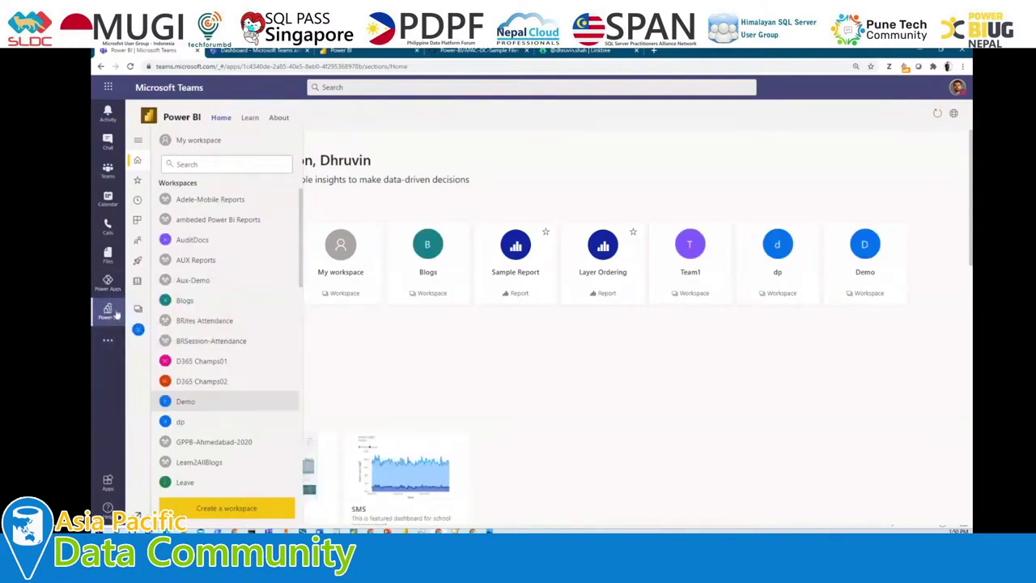
pyautogui.click(477, 144)
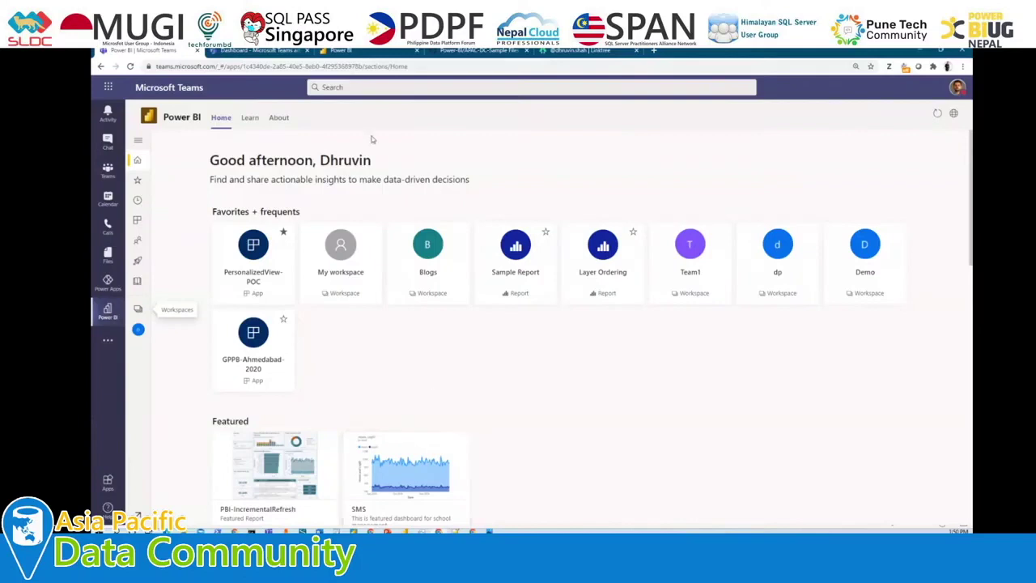
# Switch to the Power BI service in the browser and view its list of workspaces.
pyautogui.click(334, 51)
pyautogui.moveTo(331, 52); pyautogui.dragTo(285, 51)
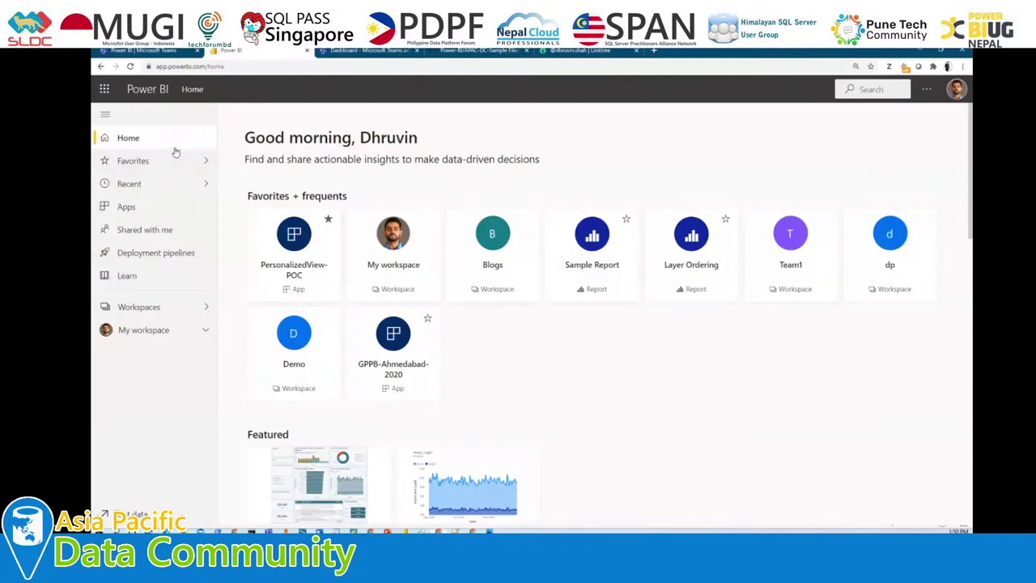
pyautogui.click(205, 309)
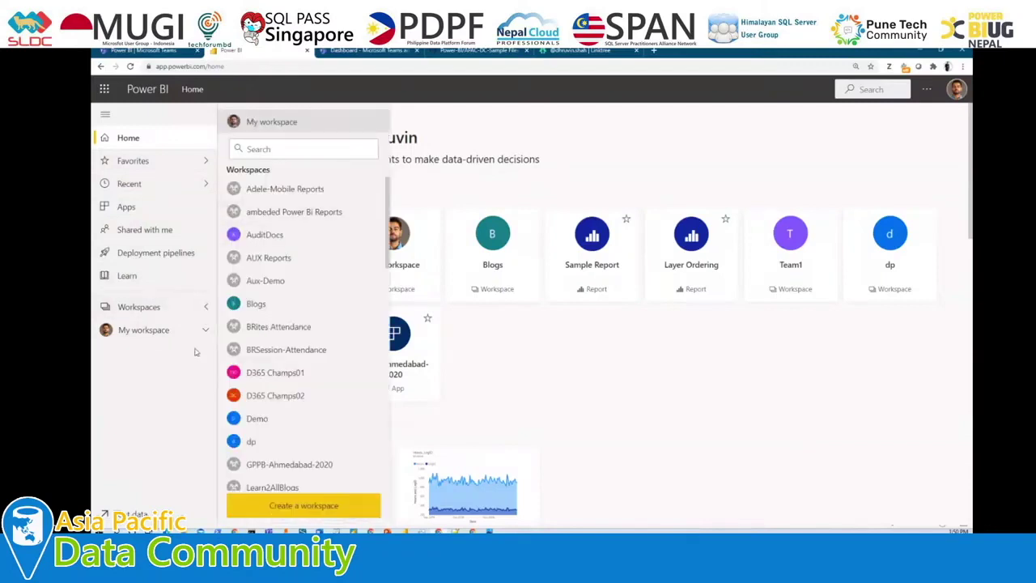
pyautogui.click(205, 309)
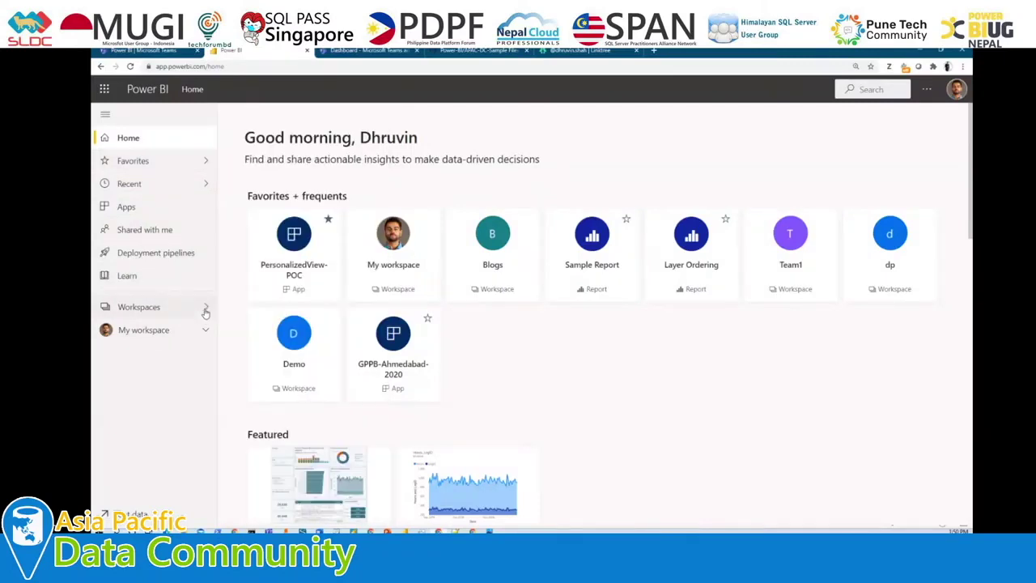
# Return to Power BI inside Microsoft Teams, expand its navigation pane and view the workspaces there.
pyautogui.click(142, 50)
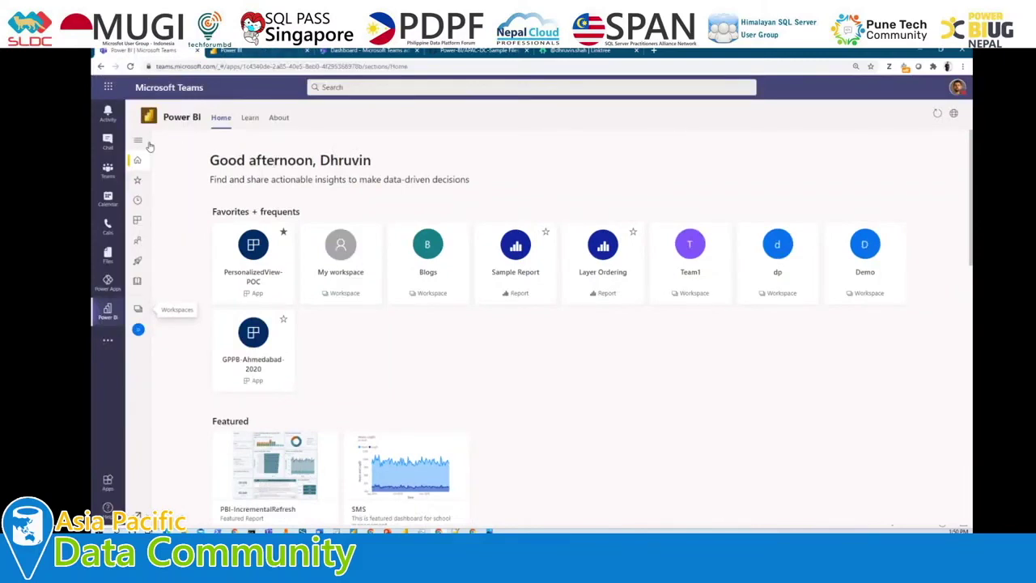
pyautogui.click(139, 142)
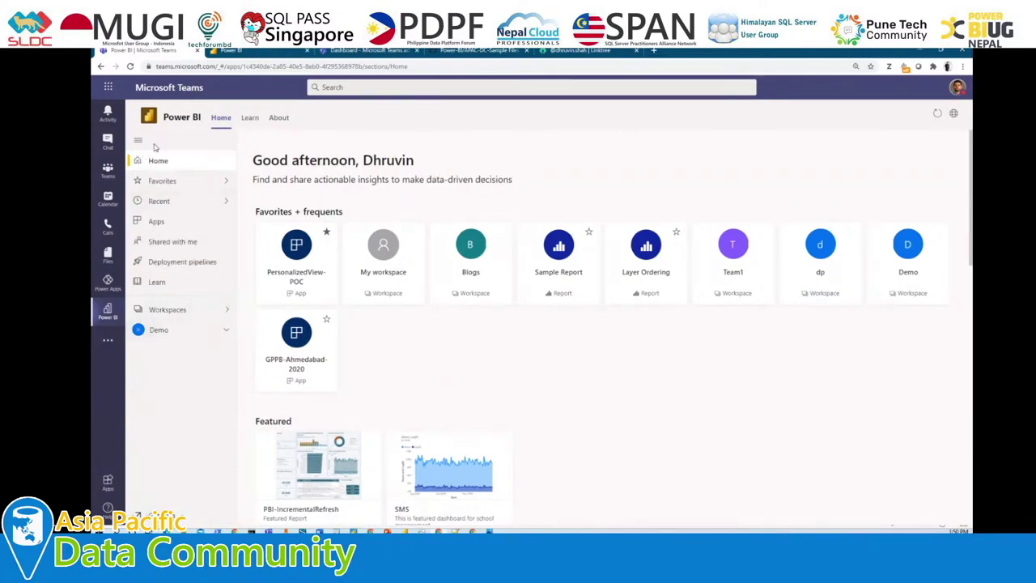
pyautogui.click(219, 315)
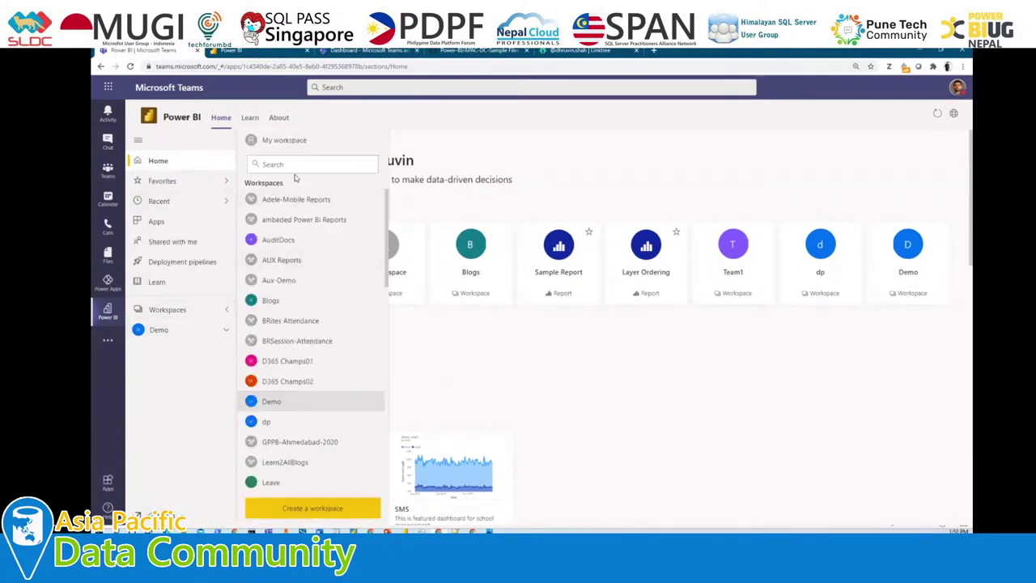
pyautogui.click(209, 401)
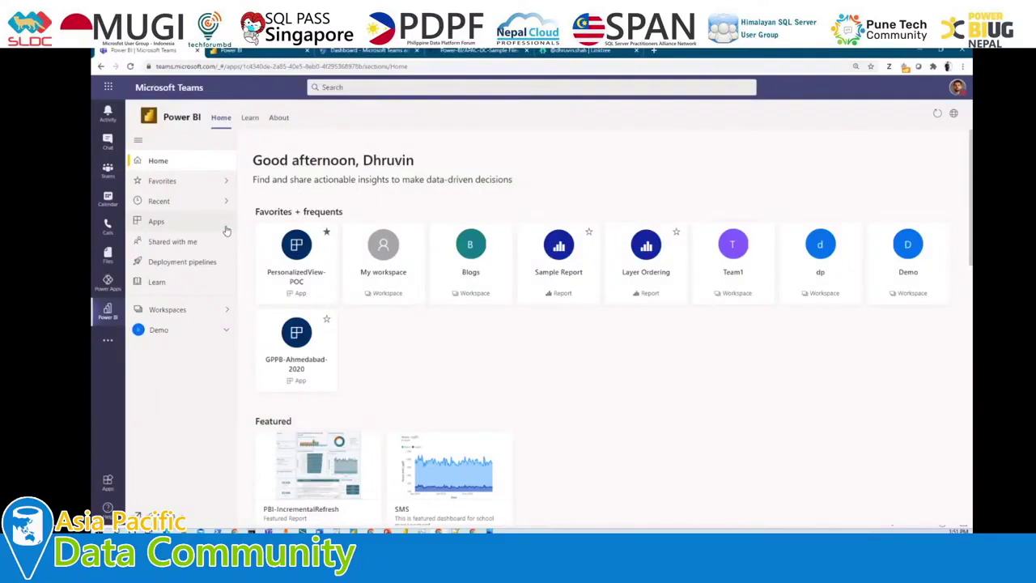
pyautogui.click(347, 87)
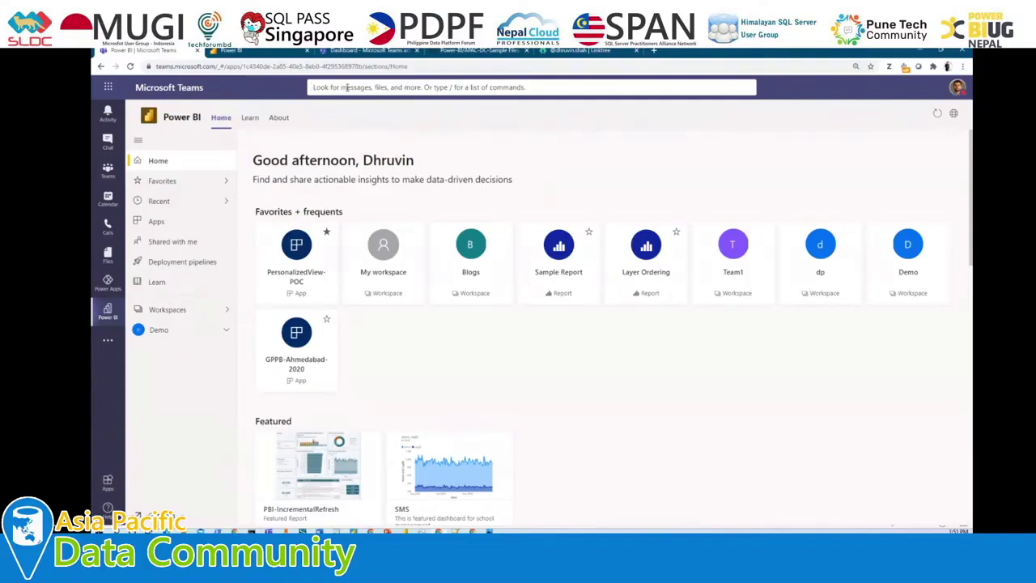
pyautogui.write('@')
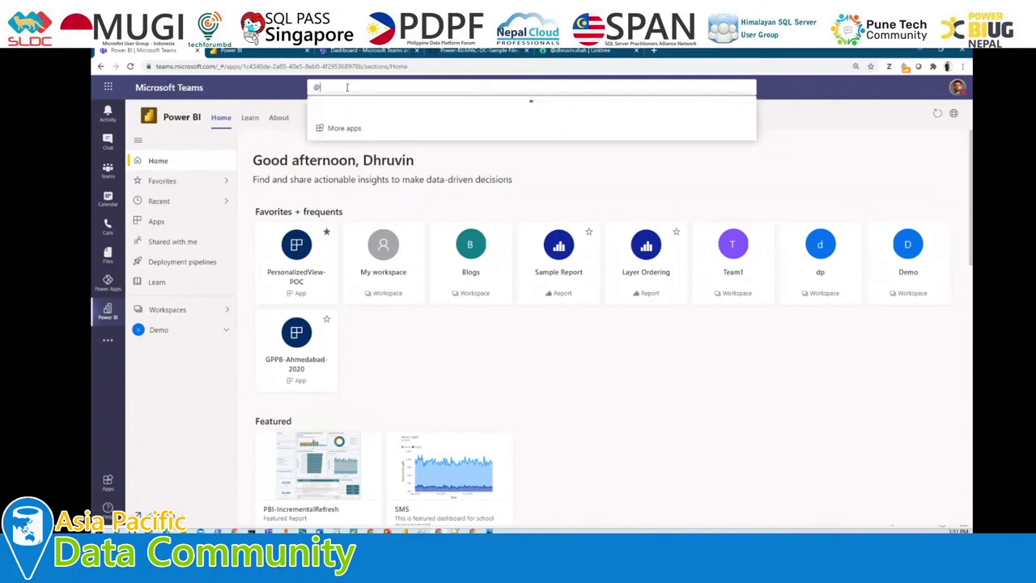
pyautogui.write('Power')
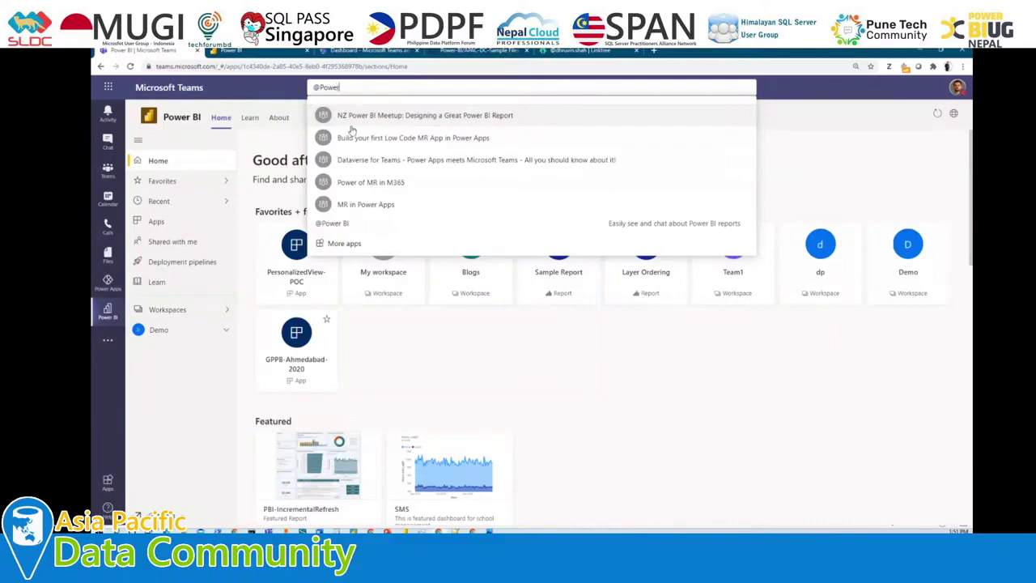
pyautogui.click(351, 230)
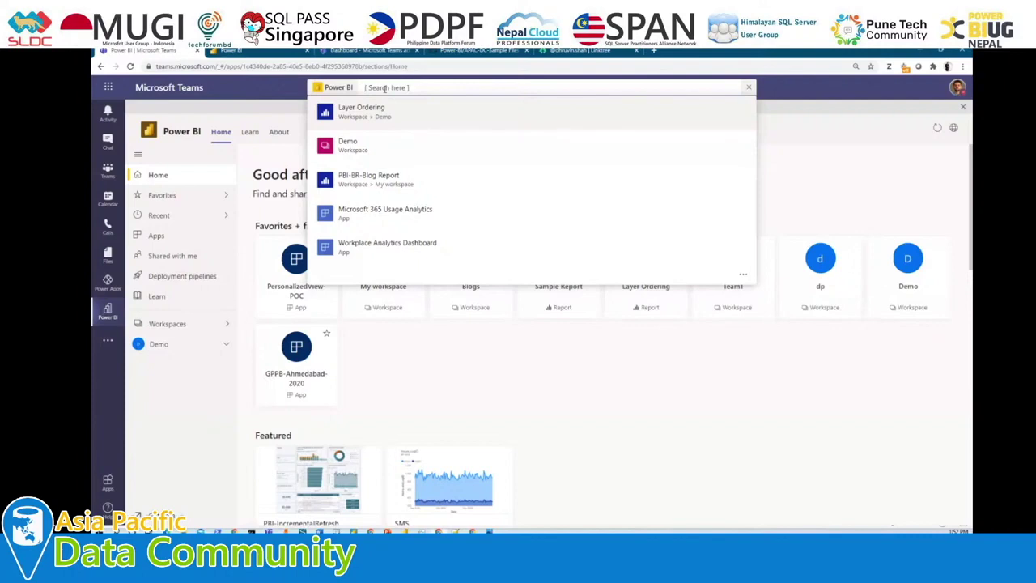
pyautogui.write('att')
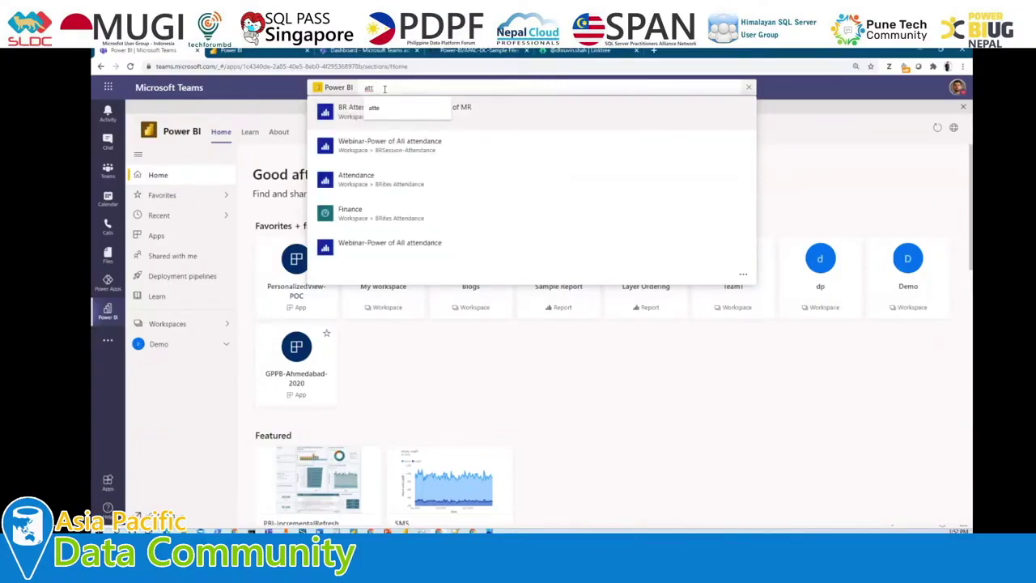
pyautogui.click(382, 253)
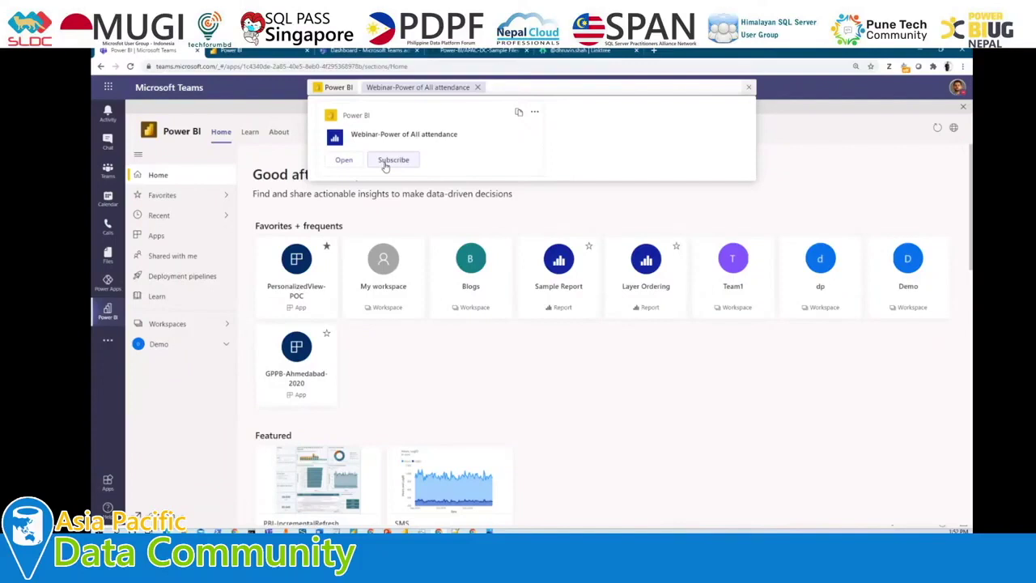
pyautogui.click(520, 112)
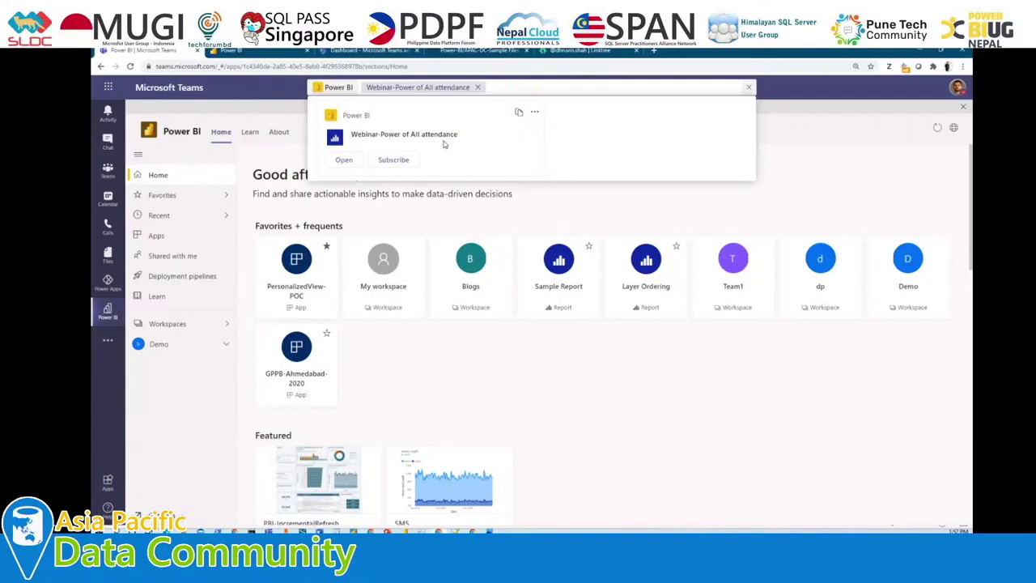
pyautogui.click(352, 165)
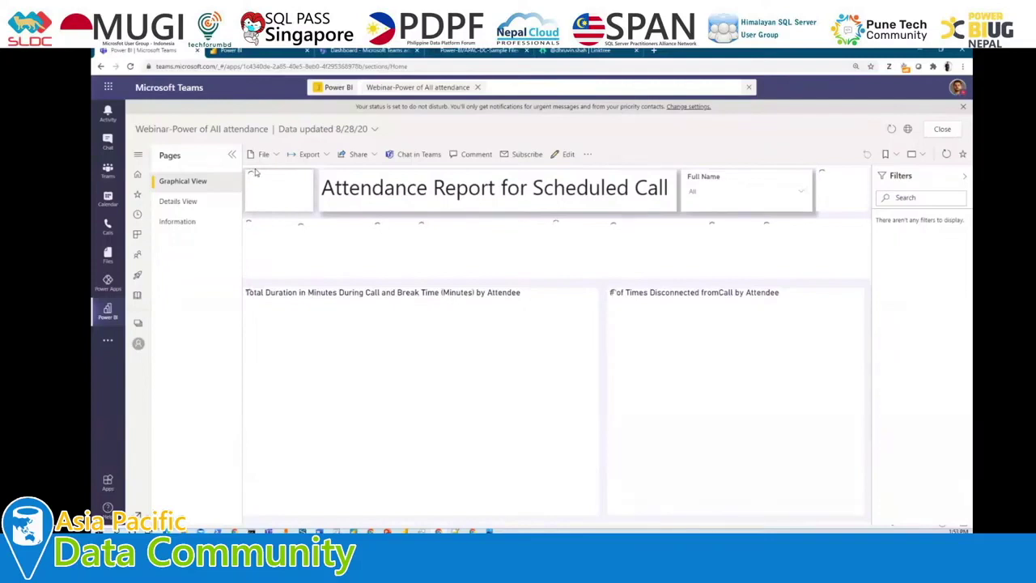
# Start a new email subscription for the Webinar-Power of All attendance report and review its schedule options.
pyautogui.moveTo(450, 92)
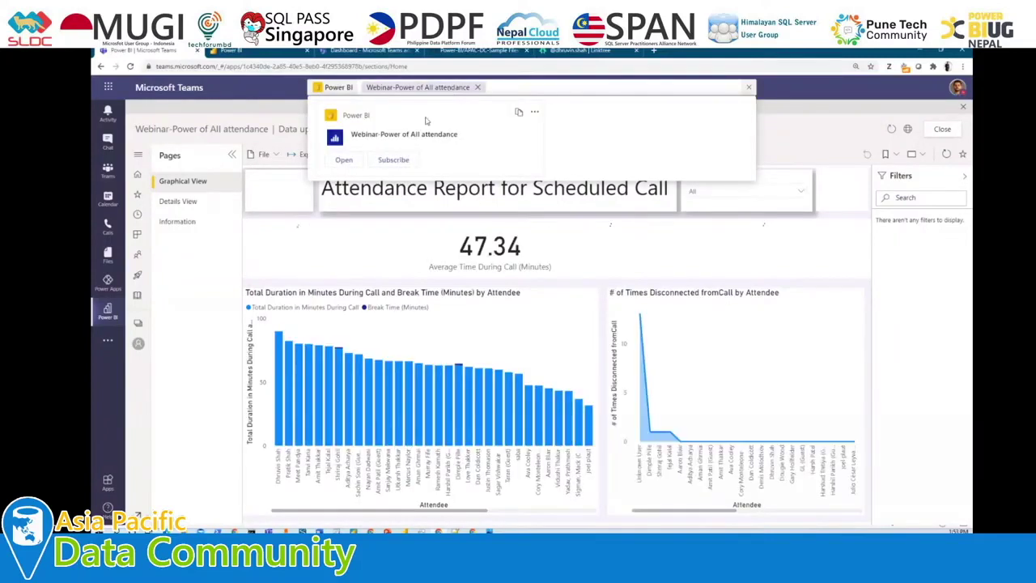
pyautogui.click(390, 160)
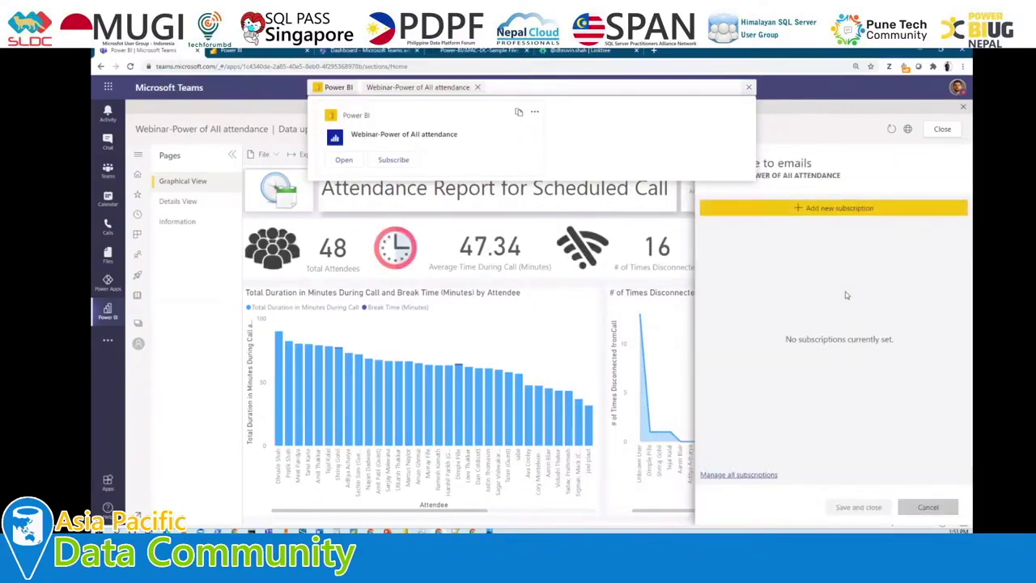
pyautogui.click(842, 209)
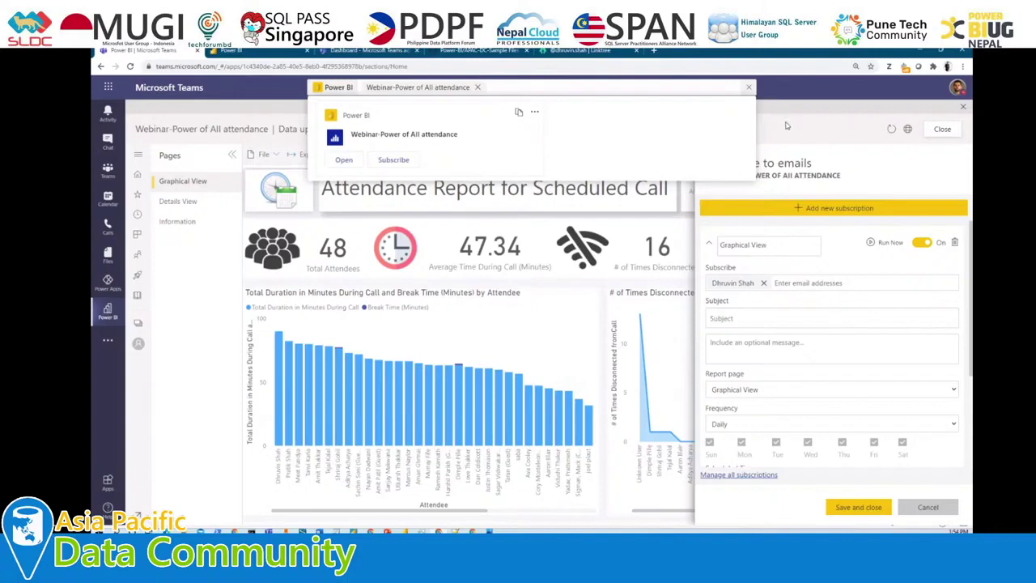
pyautogui.click(749, 89)
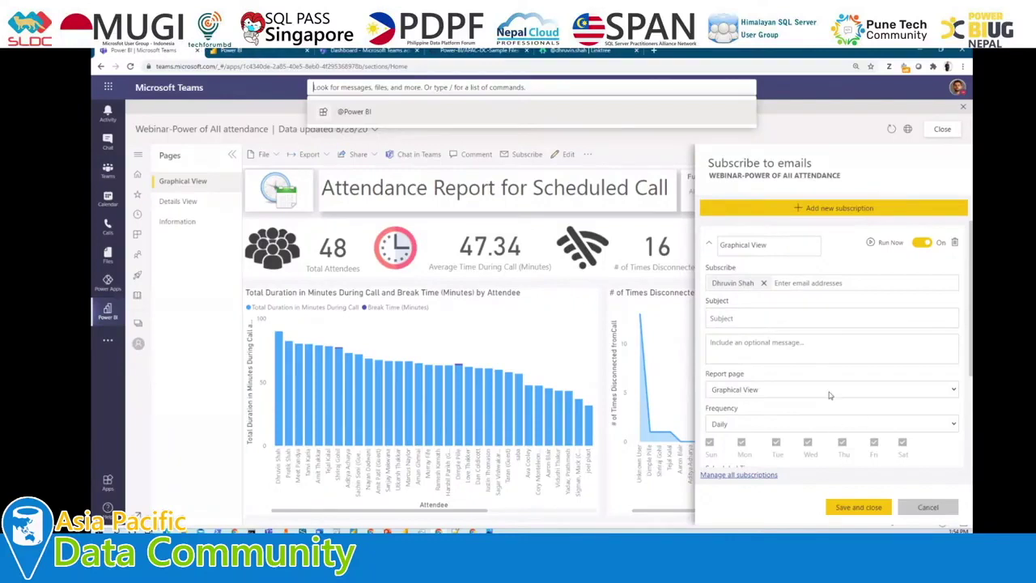
pyautogui.scroll(-3, 828, 394)
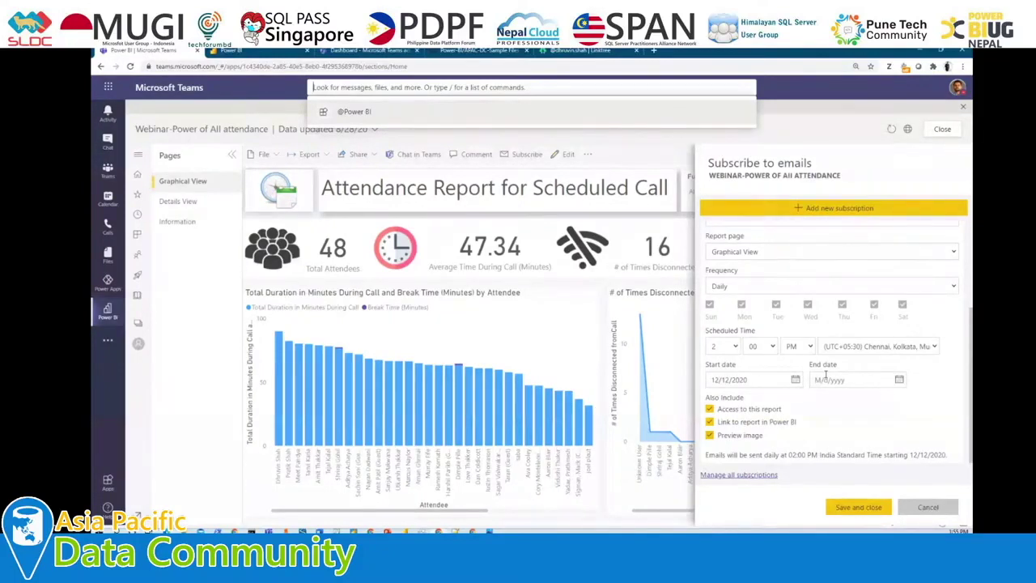
pyautogui.click(803, 139)
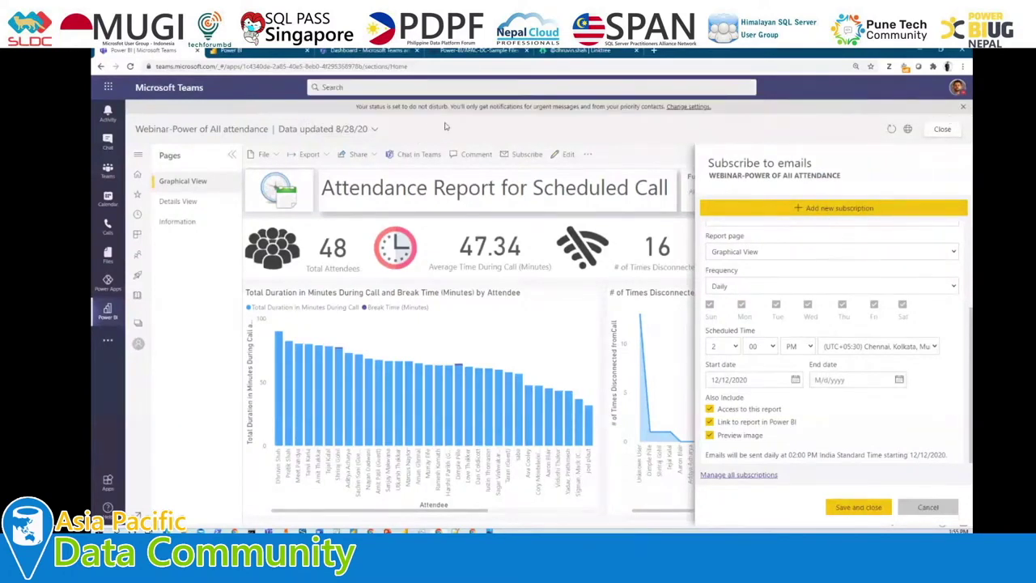
pyautogui.click(406, 86)
pyautogui.click(355, 111)
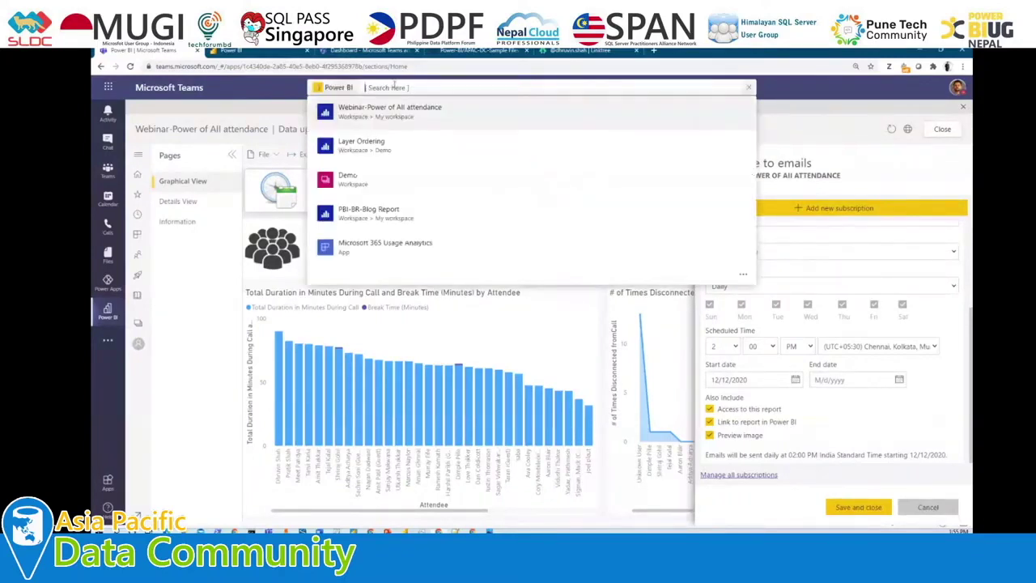
pyautogui.click(437, 117)
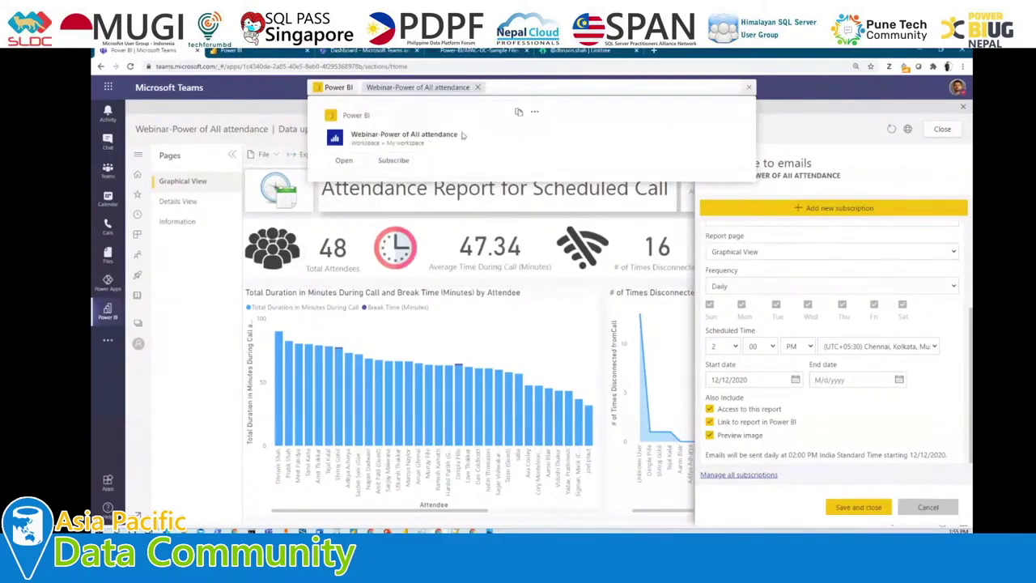
pyautogui.click(519, 114)
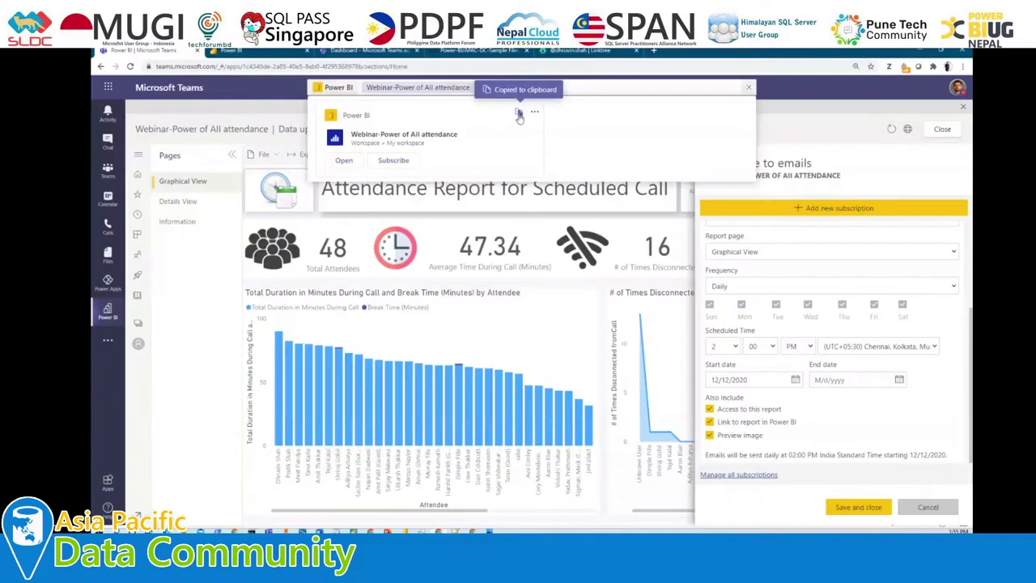
pyautogui.click(107, 170)
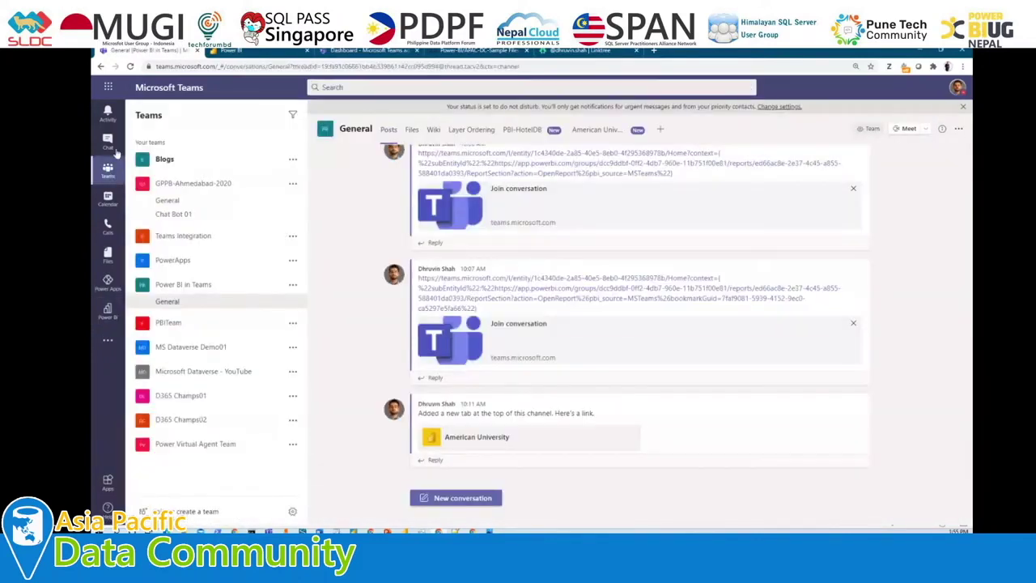
# Paste the Webinar-Power of All attendance report card into the most recent private chat and send it with the message "Review this report".
pyautogui.click(110, 144)
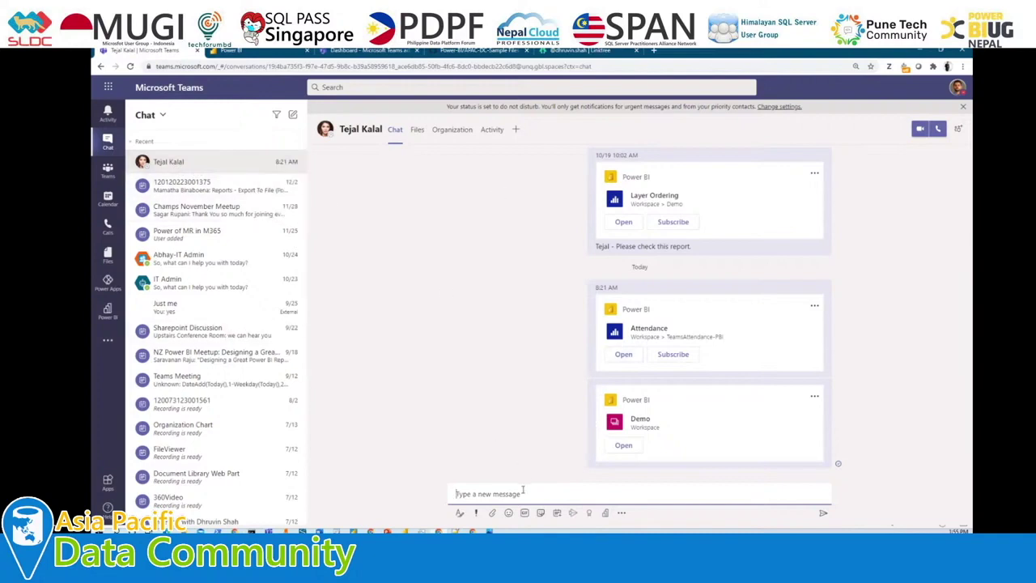
pyautogui.hotkey('ctrl', 'v')
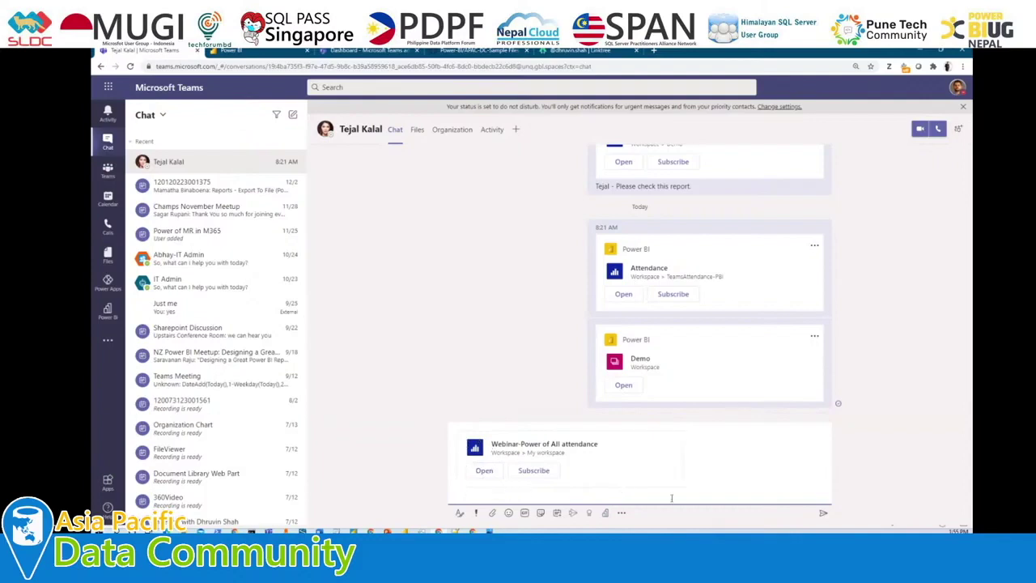
pyautogui.click(616, 500)
pyautogui.write('Review this report')
pyautogui.click(819, 513)
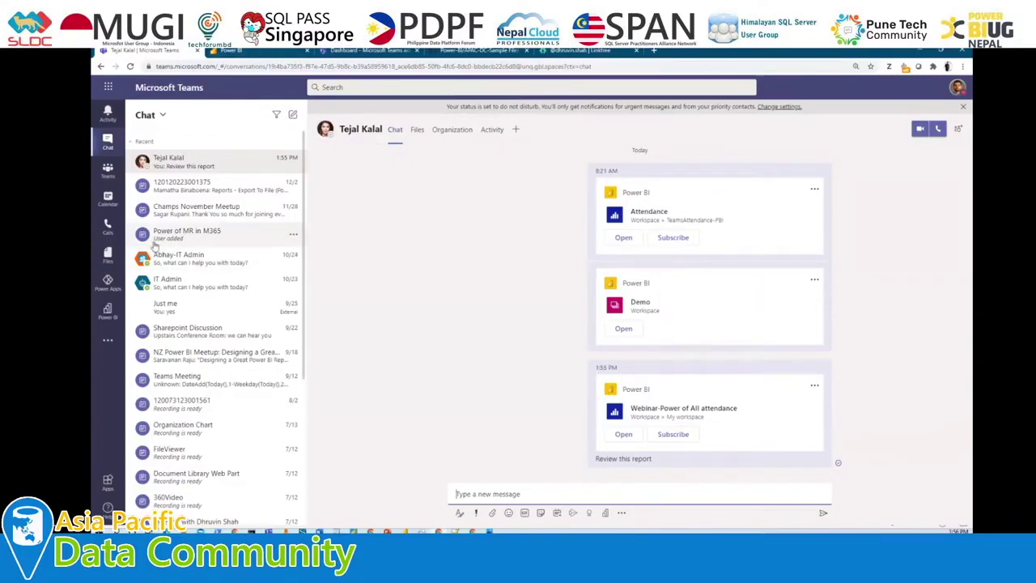
# Return to Power BI inside Teams, dismiss the status notification and leave the attendance report for the Power BI home page.
pyautogui.click(108, 314)
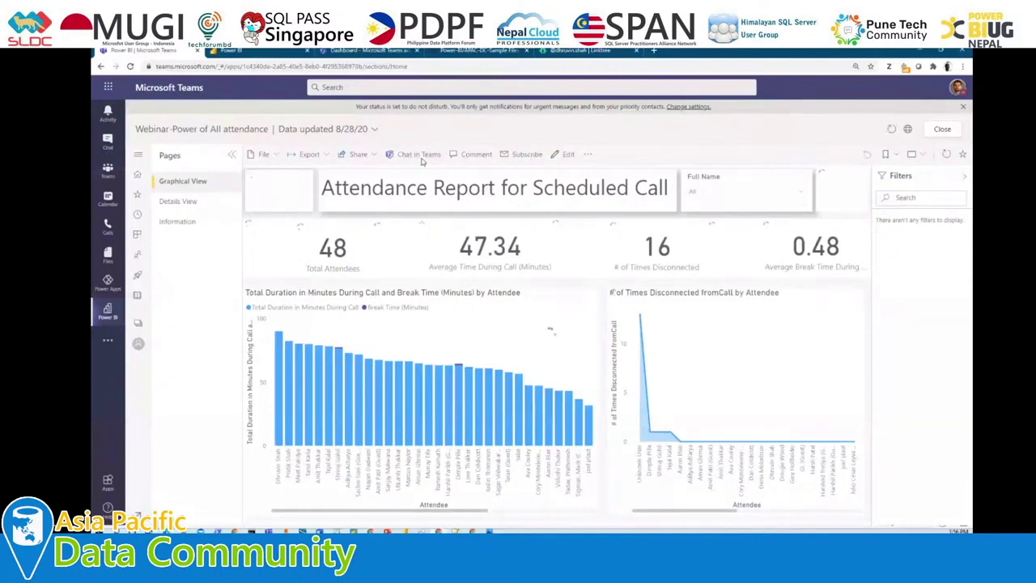
pyautogui.click(420, 155)
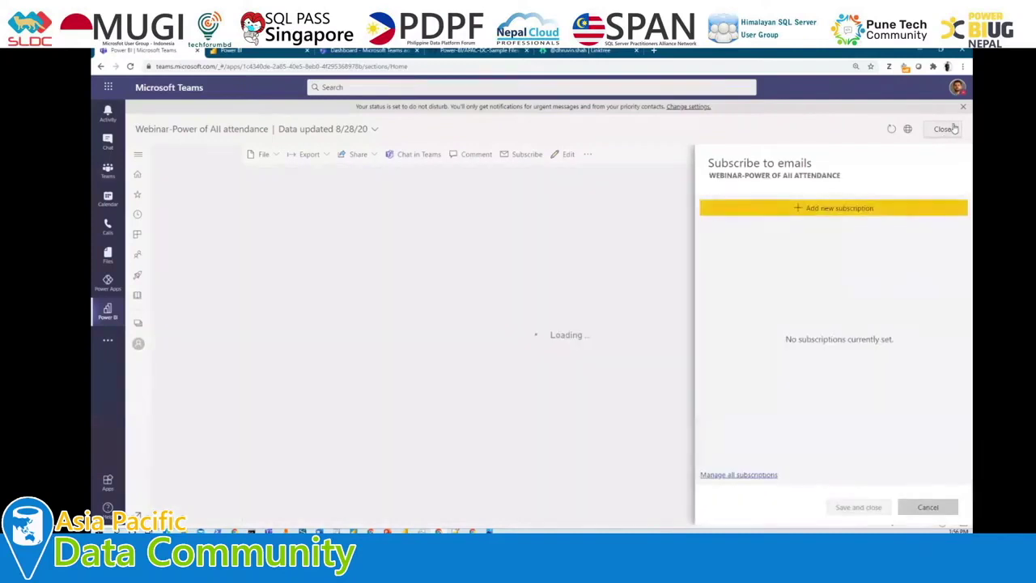
pyautogui.click(963, 107)
pyautogui.click(138, 161)
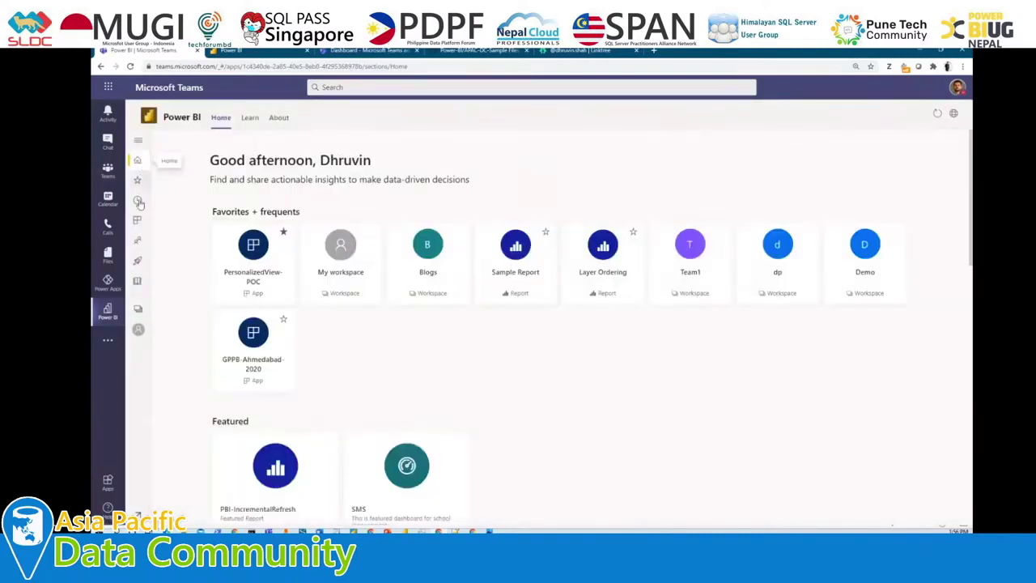
# Expand the Power BI navigation pane and open the first workspace in the list, the Mobile Reports one.
pyautogui.click(138, 139)
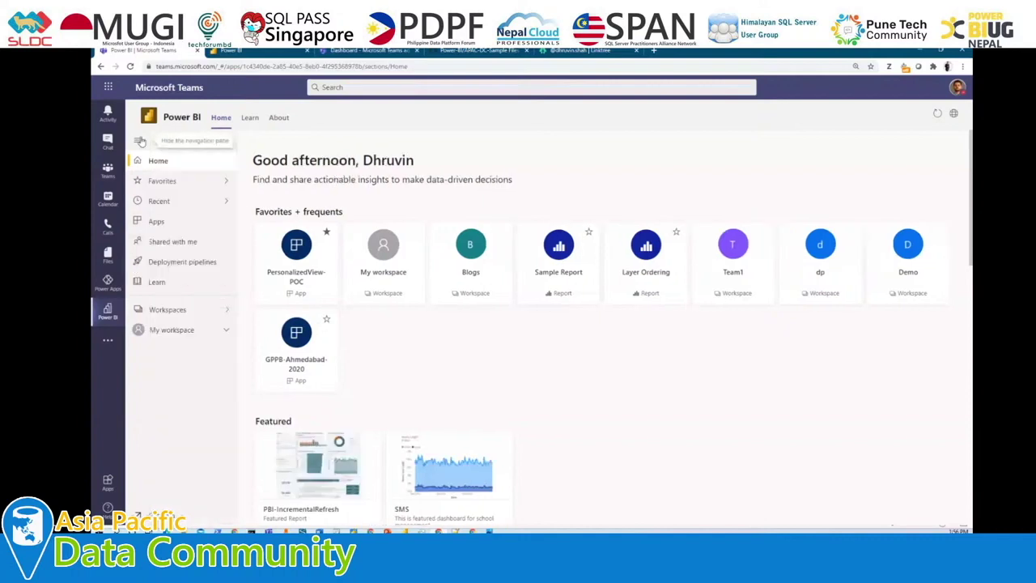
pyautogui.click(216, 311)
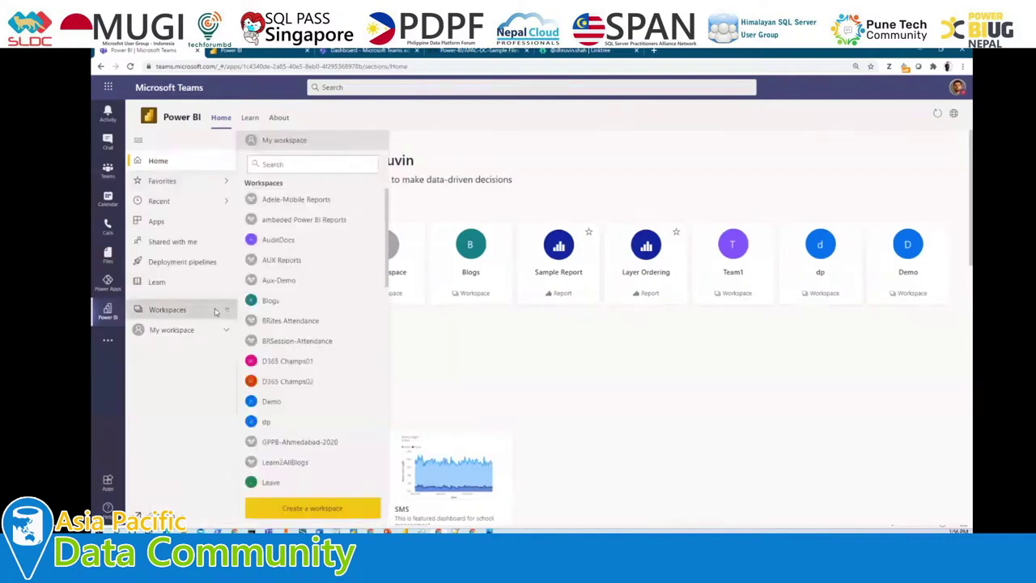
pyautogui.click(290, 199)
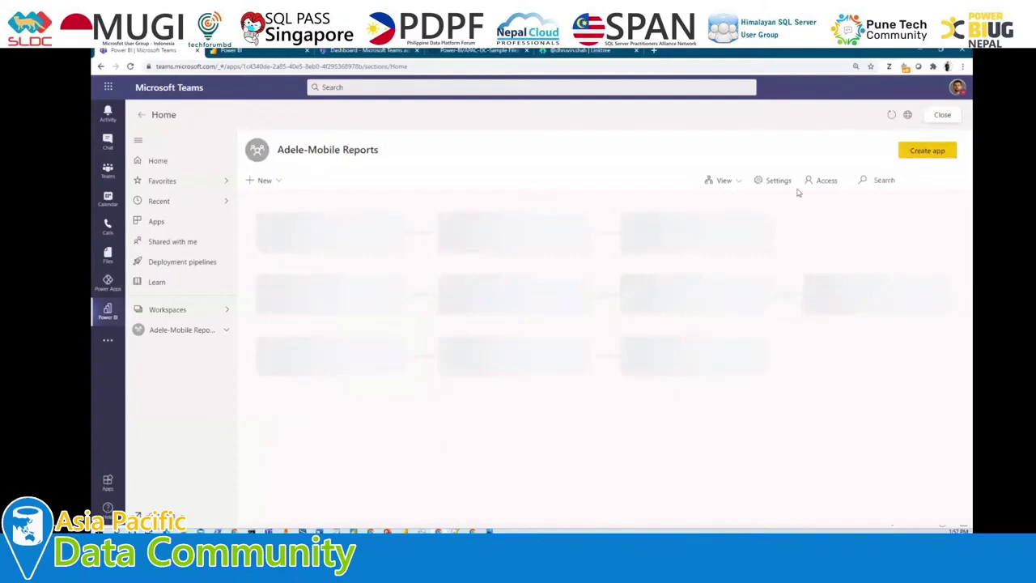
# Change the workspace from lineage to list view and open the PBI-HotelDB report.
pyautogui.click(721, 181)
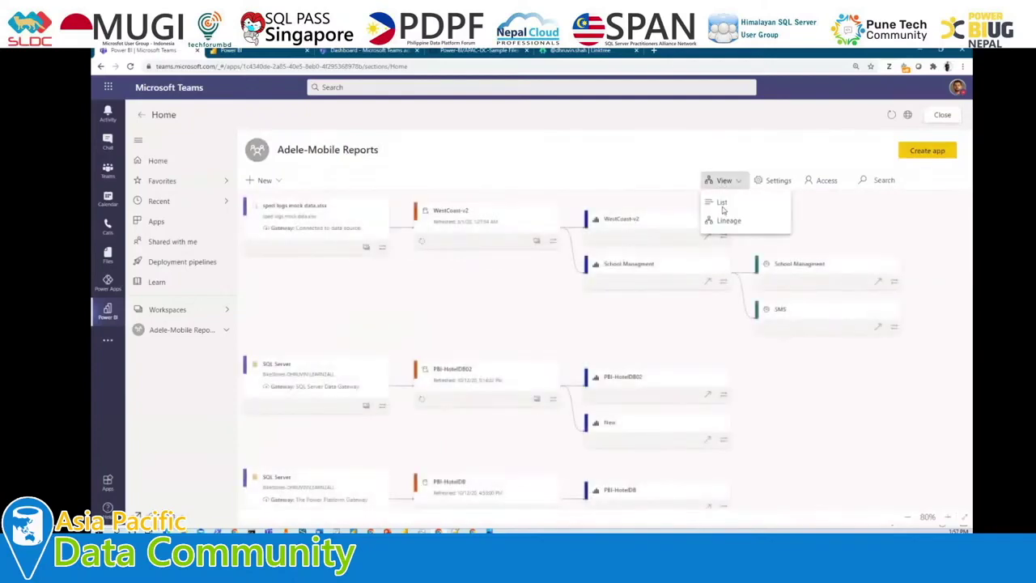
pyautogui.click(727, 220)
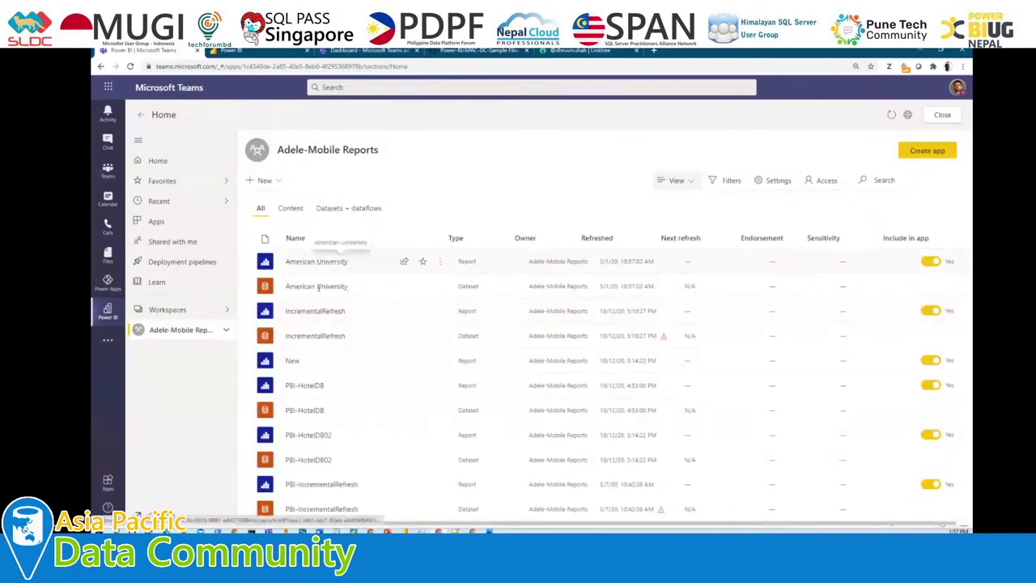
pyautogui.scroll(-1, 304, 389)
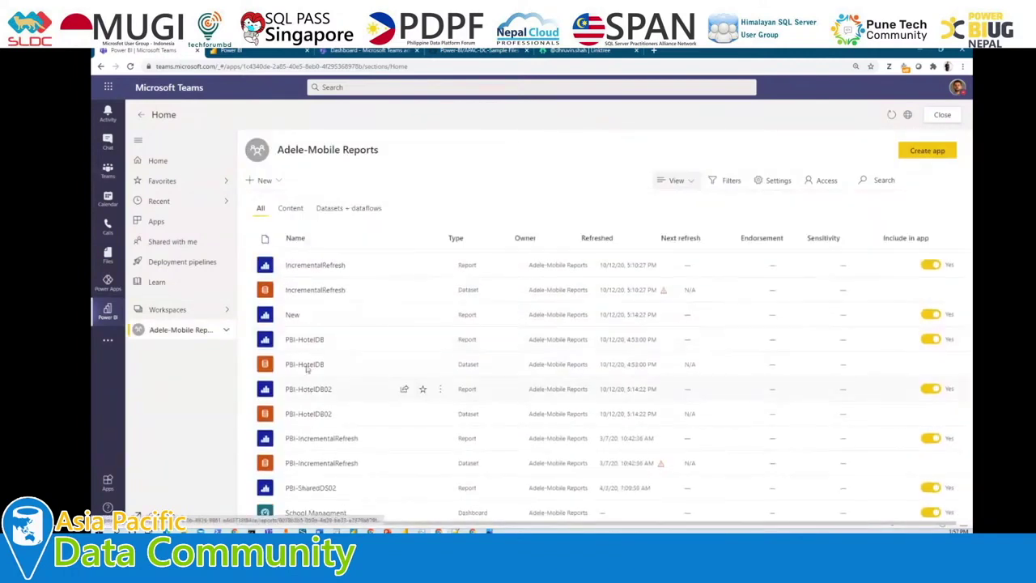
pyautogui.click(306, 339)
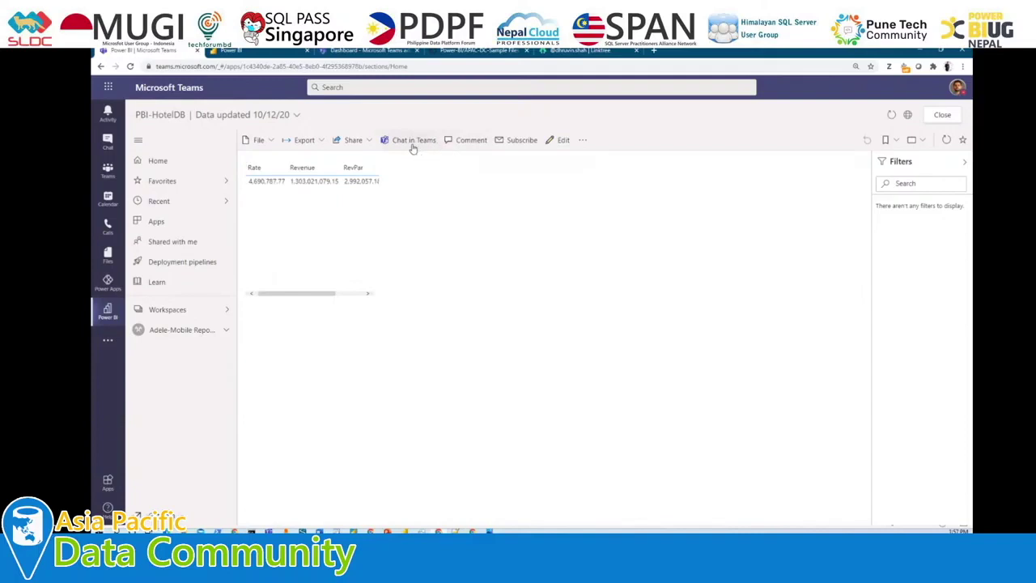
# Try to share the PBI-HotelDB report with Chat in Teams and check the share window's full web address.
pyautogui.click(413, 143)
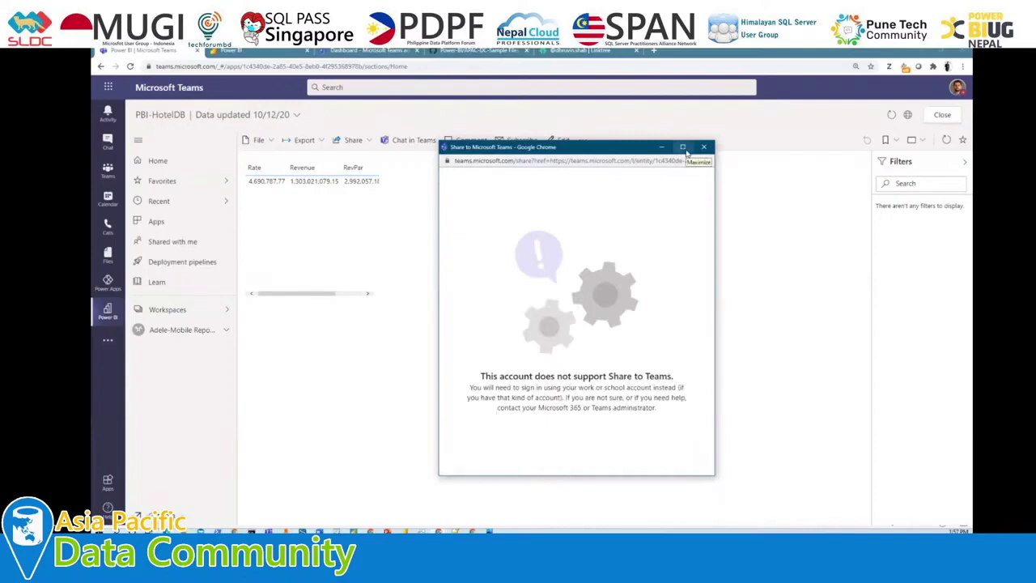
pyautogui.click(569, 161)
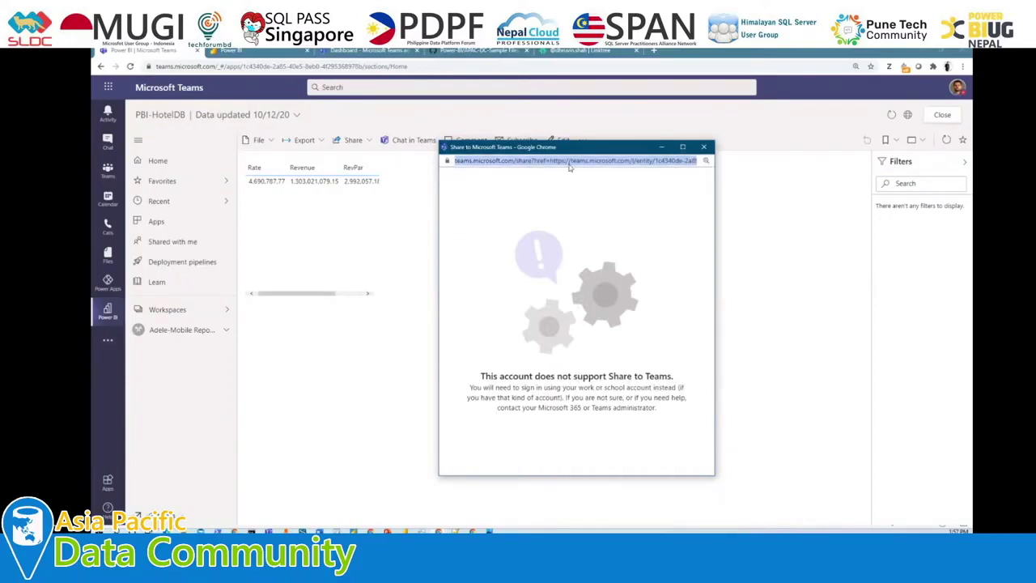
pyautogui.press('End')
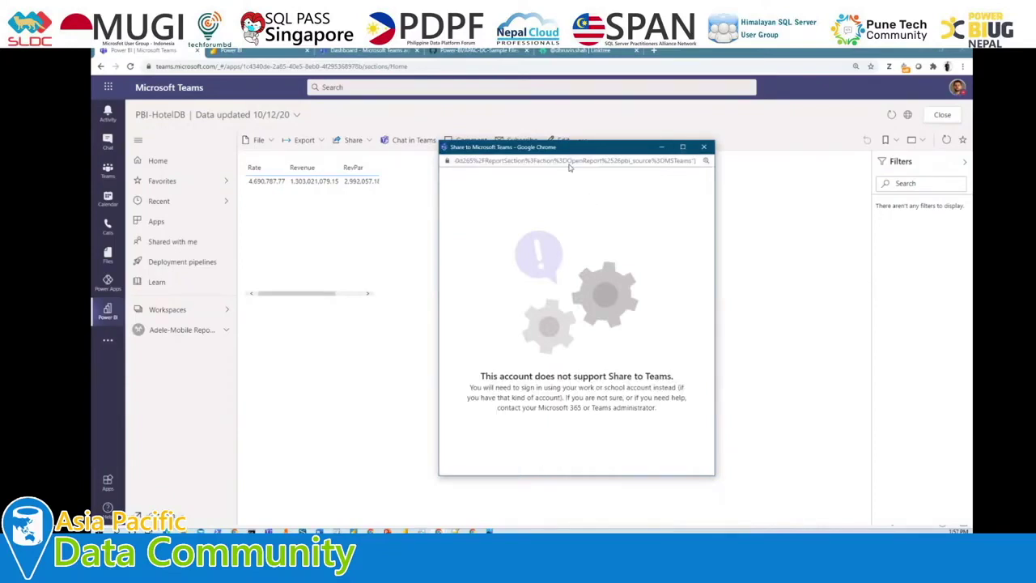
pyautogui.click(704, 147)
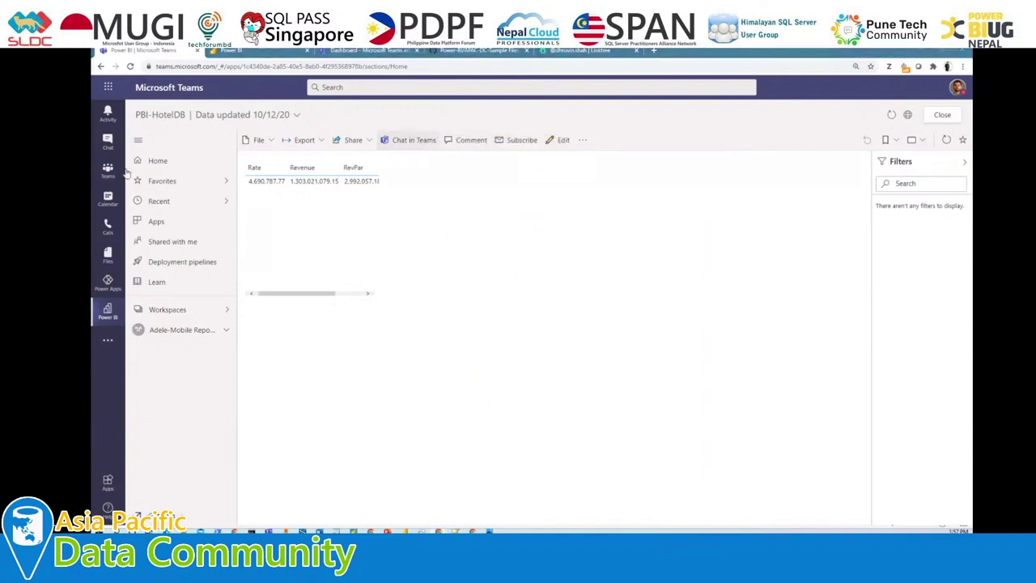
# Share the PBI-HotelDB report with Chat in Teams to the General channel of the Power BI in Teams team.
pyautogui.click(409, 140)
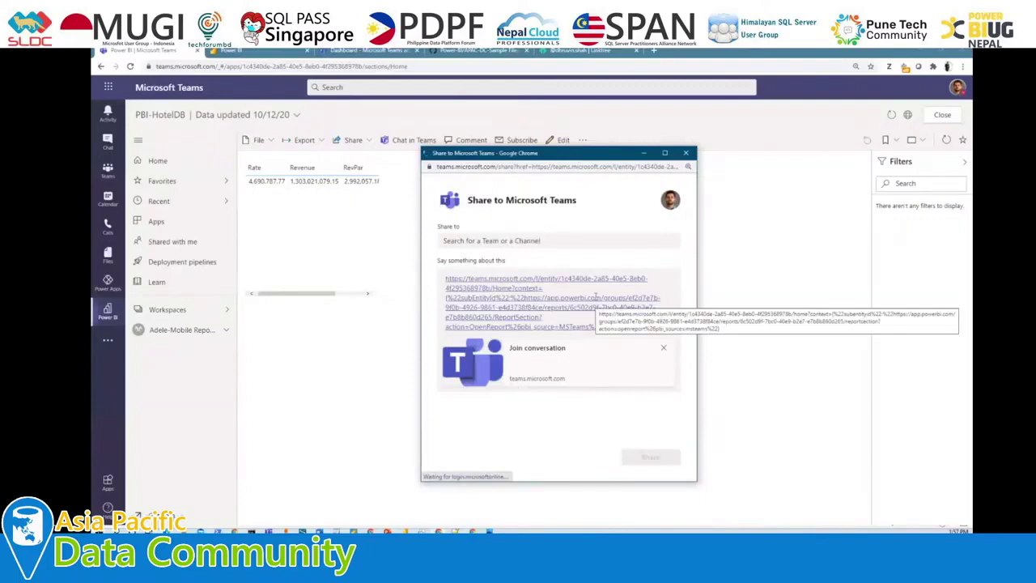
pyautogui.click(465, 241)
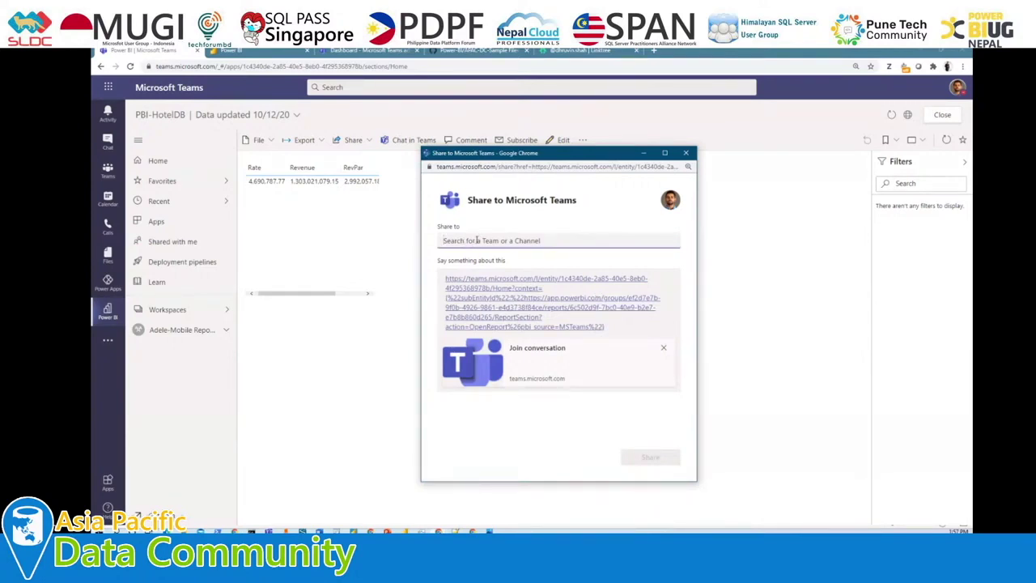
pyautogui.write('te')
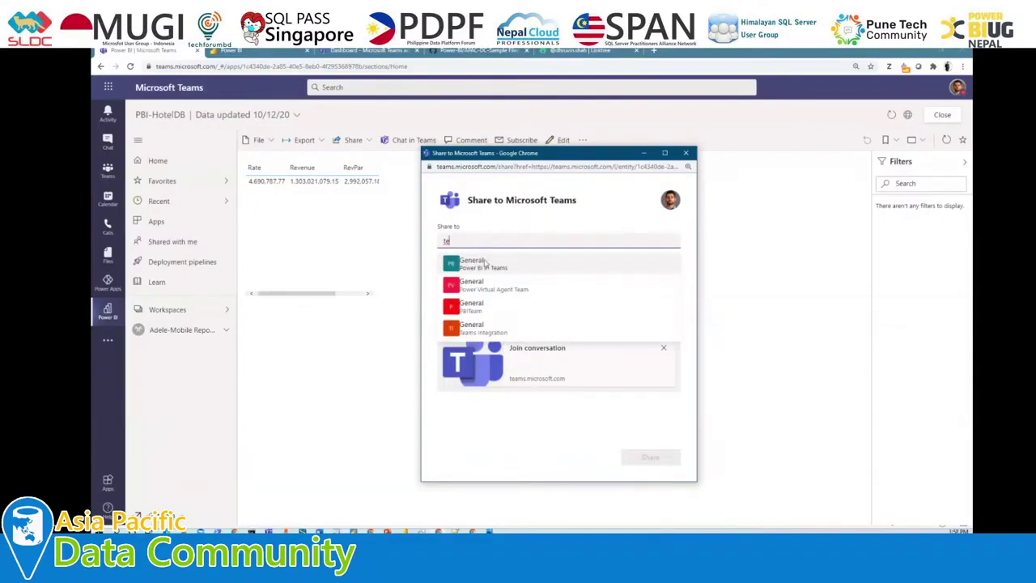
pyautogui.click(485, 262)
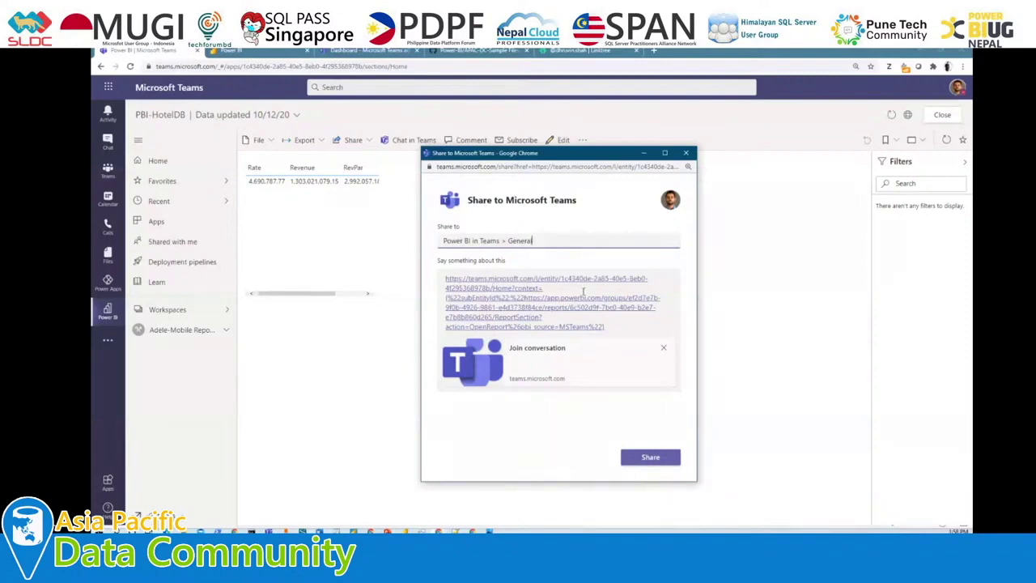
pyautogui.click(641, 458)
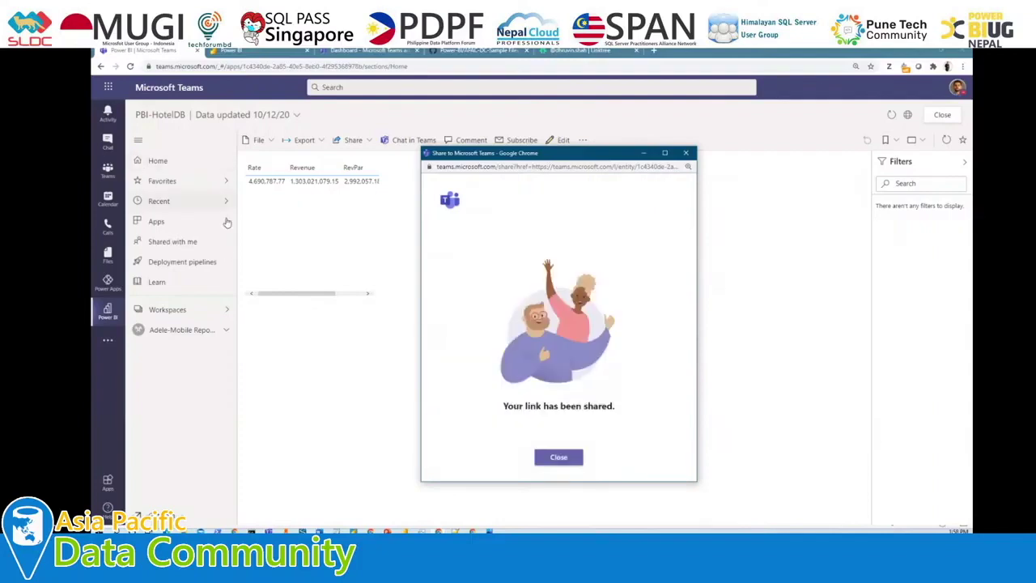
pyautogui.click(563, 456)
# Go to the team's General channel and open the Layer Ordering report from its posted card.
pyautogui.click(108, 171)
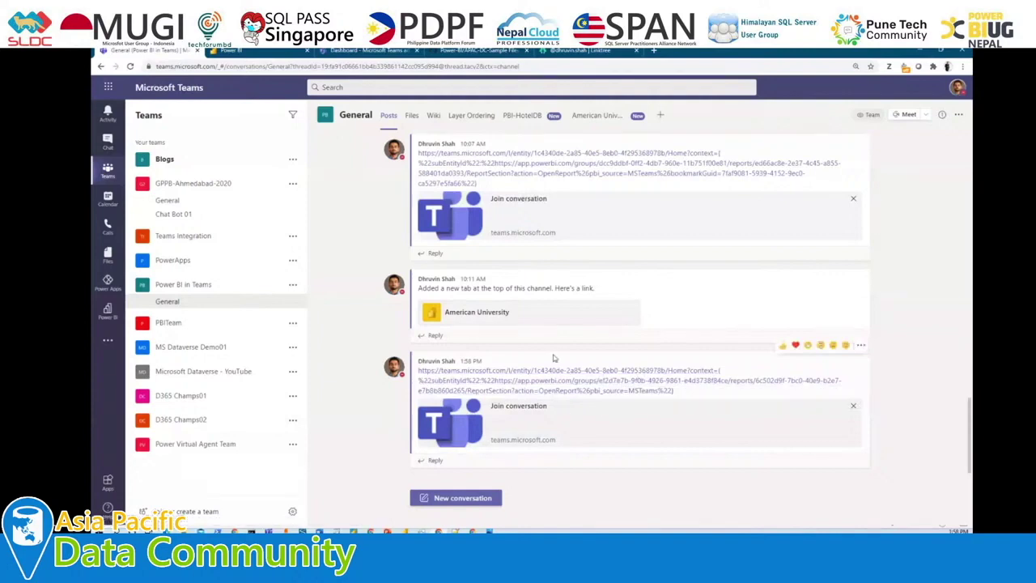
pyautogui.scroll(5, 499, 321)
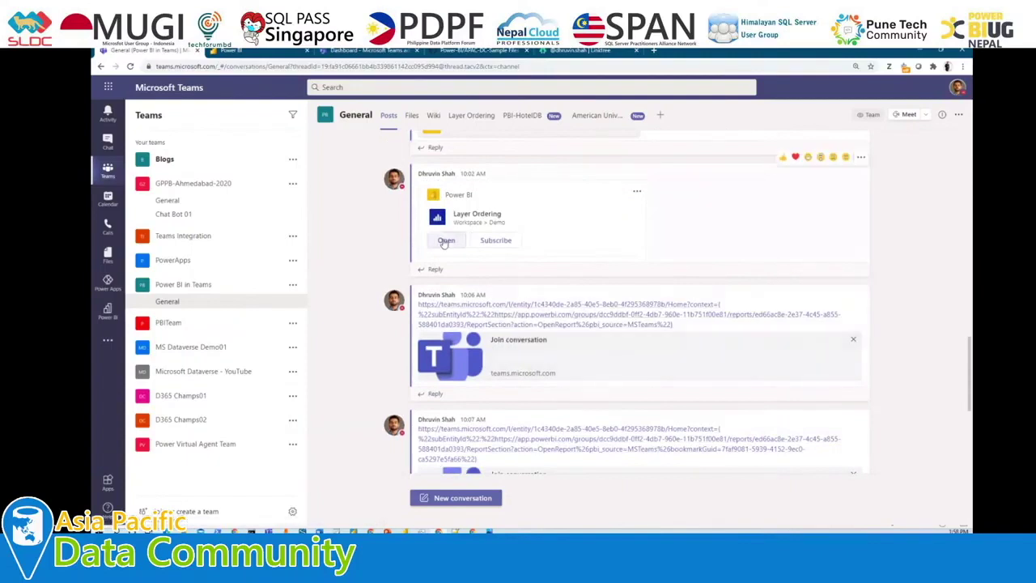
pyautogui.click(446, 241)
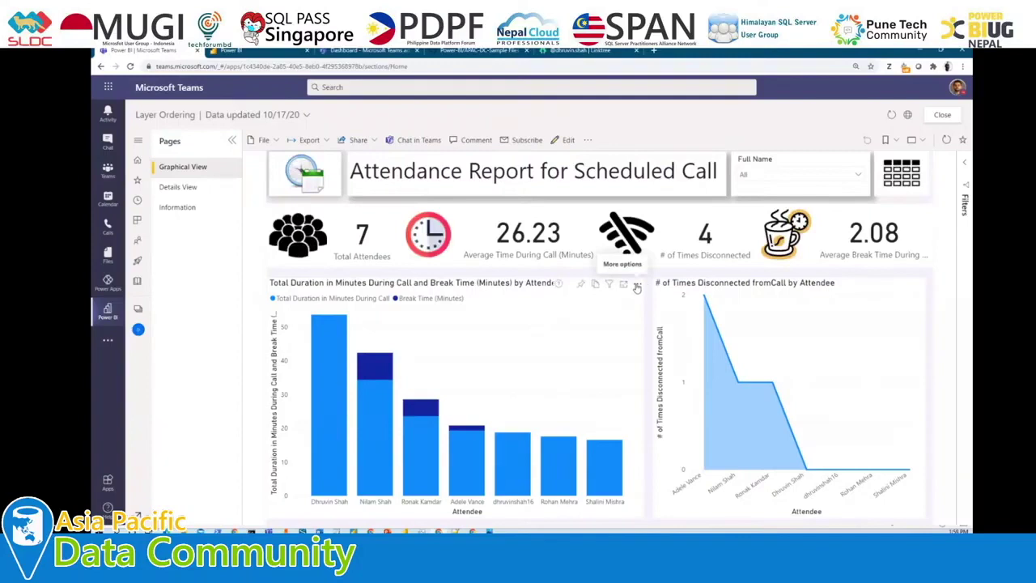
# Share the Total Duration and Break Time by Attendee chart with Chat in Teams to Power BI in Teams > General.
pyautogui.click(637, 288)
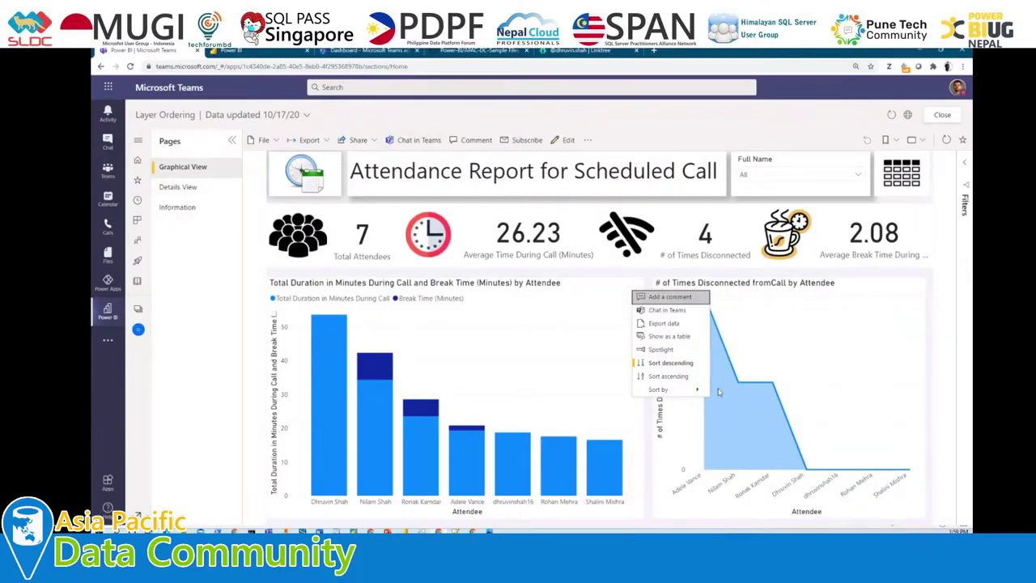
pyautogui.click(669, 314)
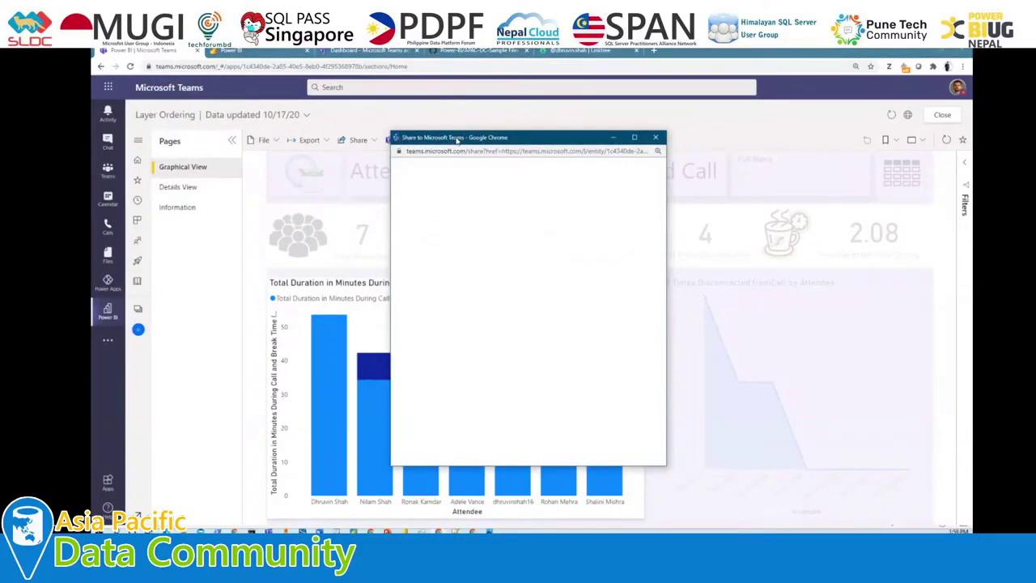
pyautogui.click(446, 226)
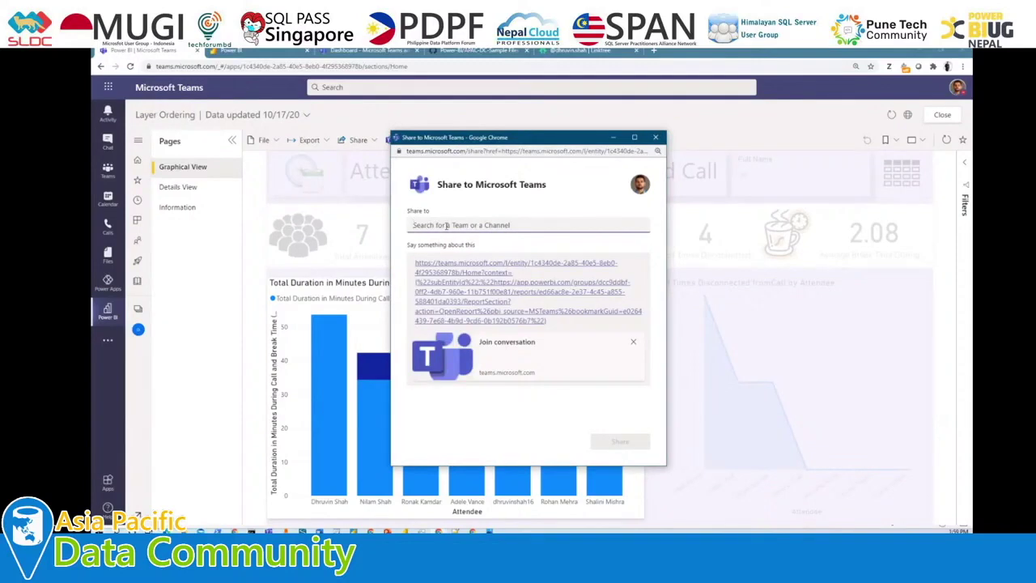
pyautogui.write('po')
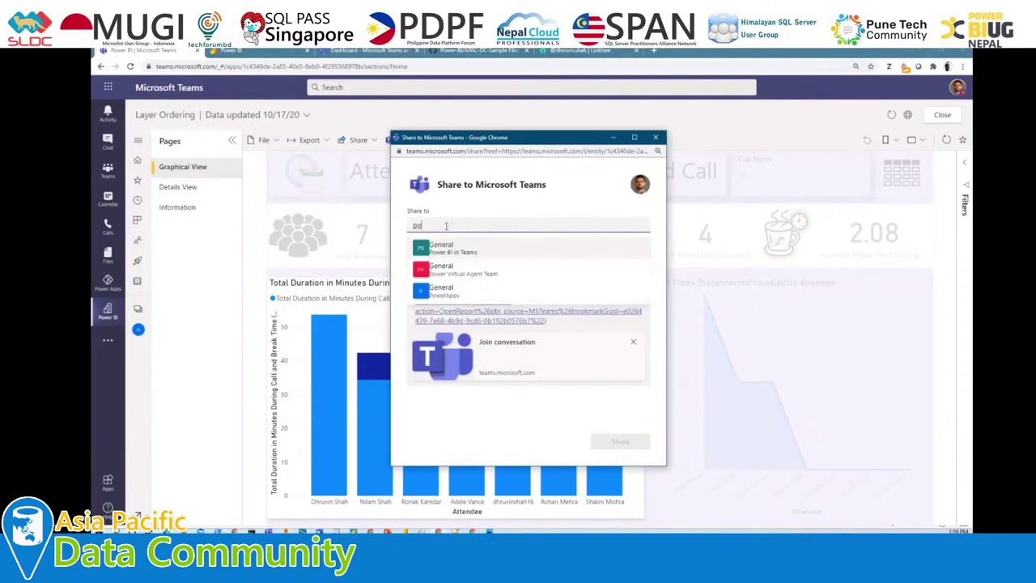
pyautogui.click(450, 248)
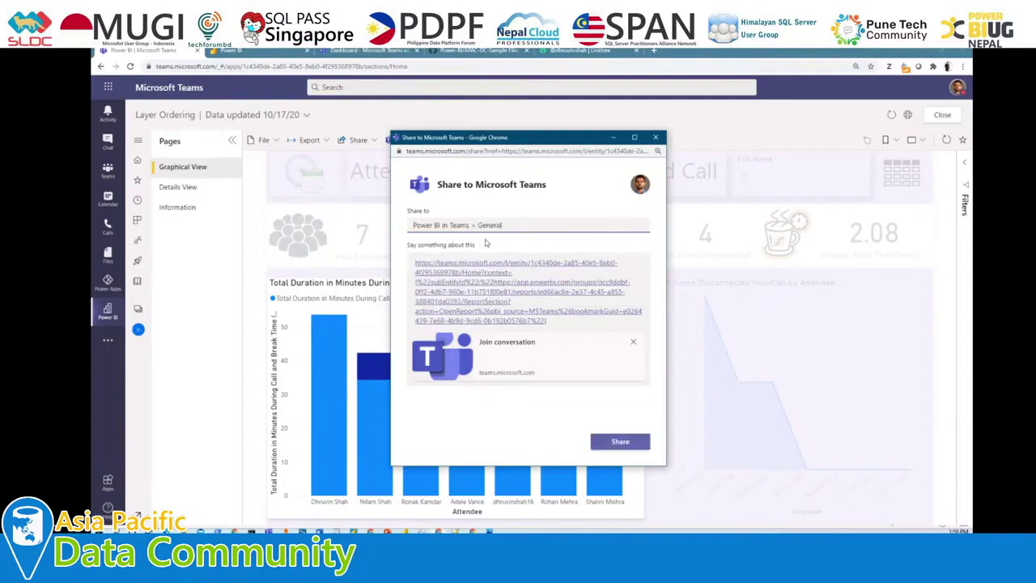
pyautogui.click(621, 444)
pyautogui.click(621, 443)
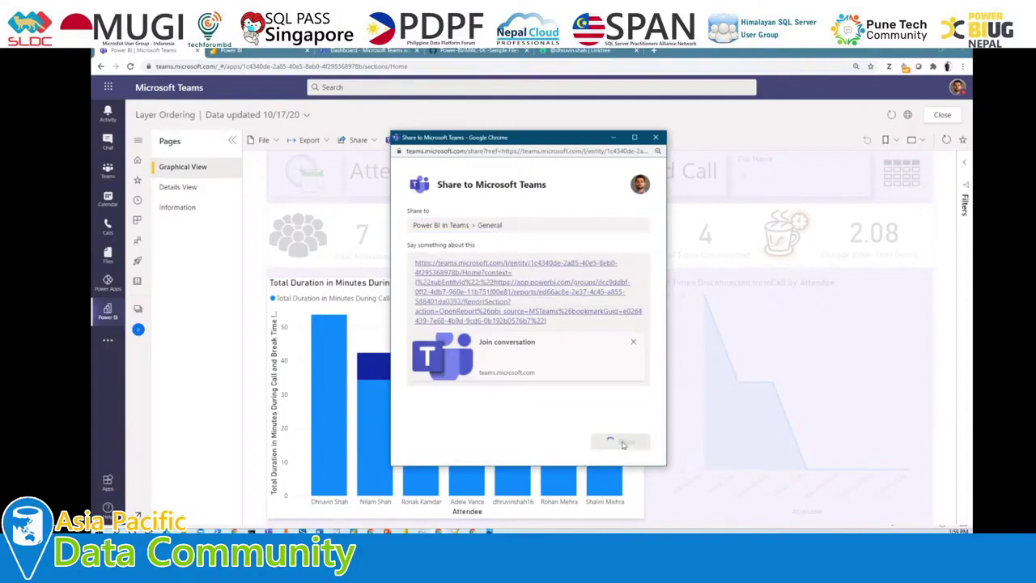
pyautogui.click(529, 442)
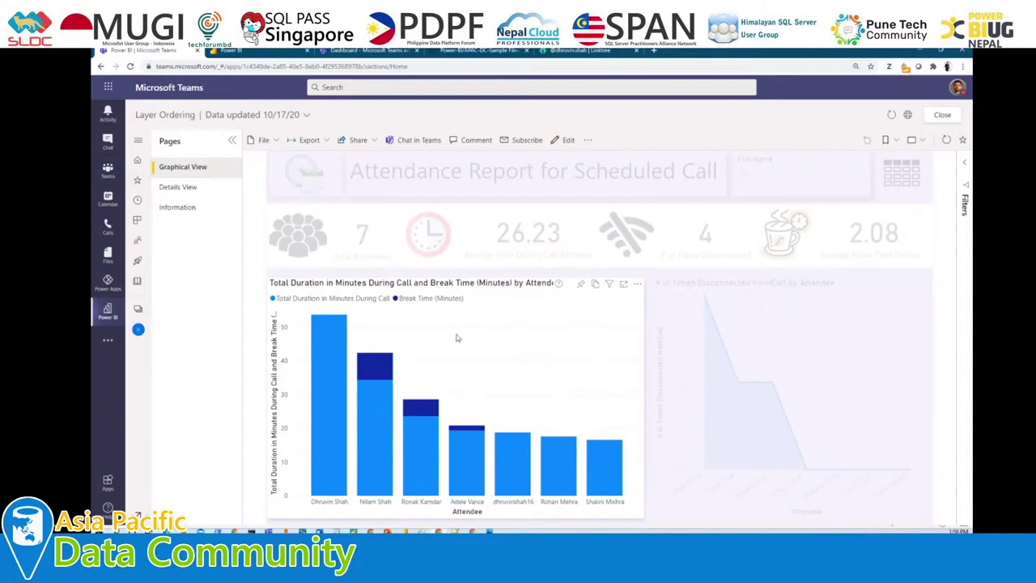
# Open the shared chart's link from the newest post in the General channel, and return to the Power BI home page.
pyautogui.click(107, 170)
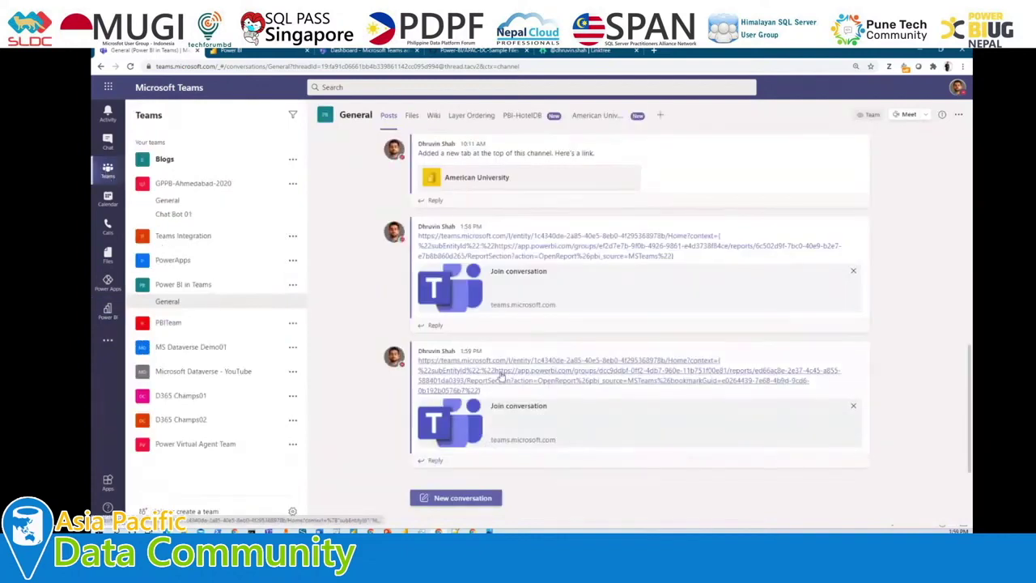
pyautogui.click(511, 380)
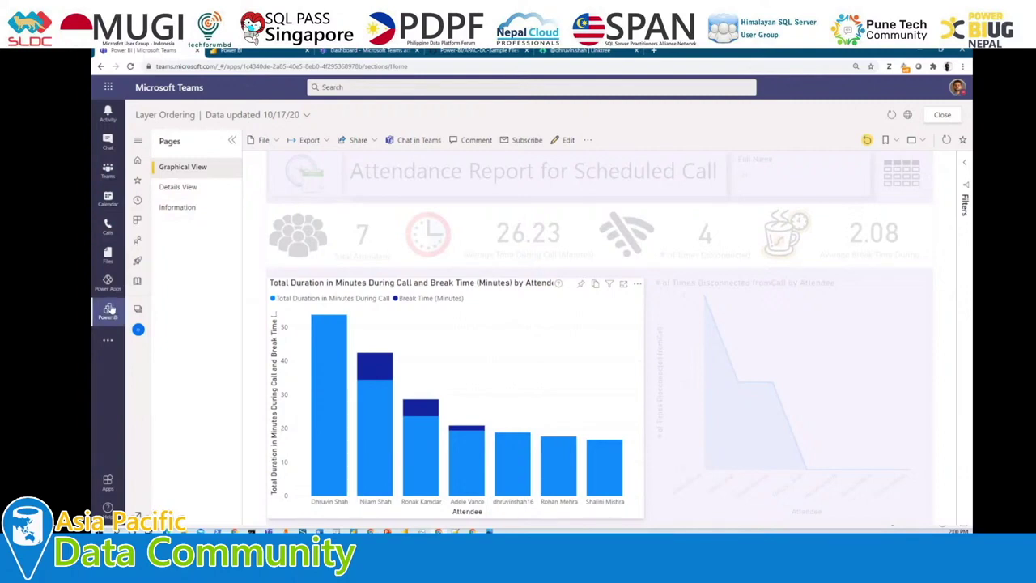
pyautogui.click(138, 161)
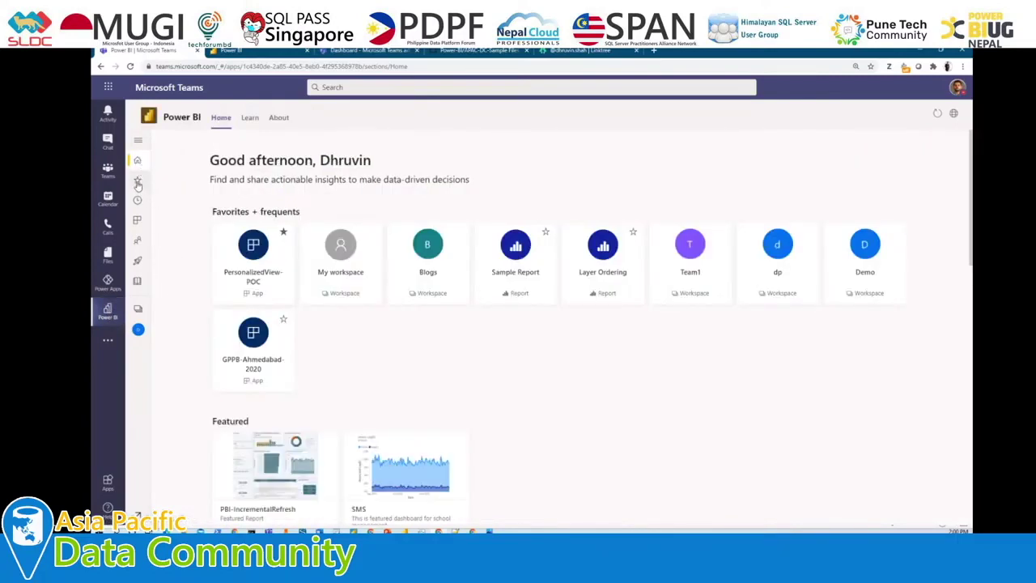
# Add a Power BI tab to the Power BI in Teams General channel showing PBI-HotelDB02 from the Adele-Mobile Reports workspace, with a channel post.
pyautogui.click(114, 180)
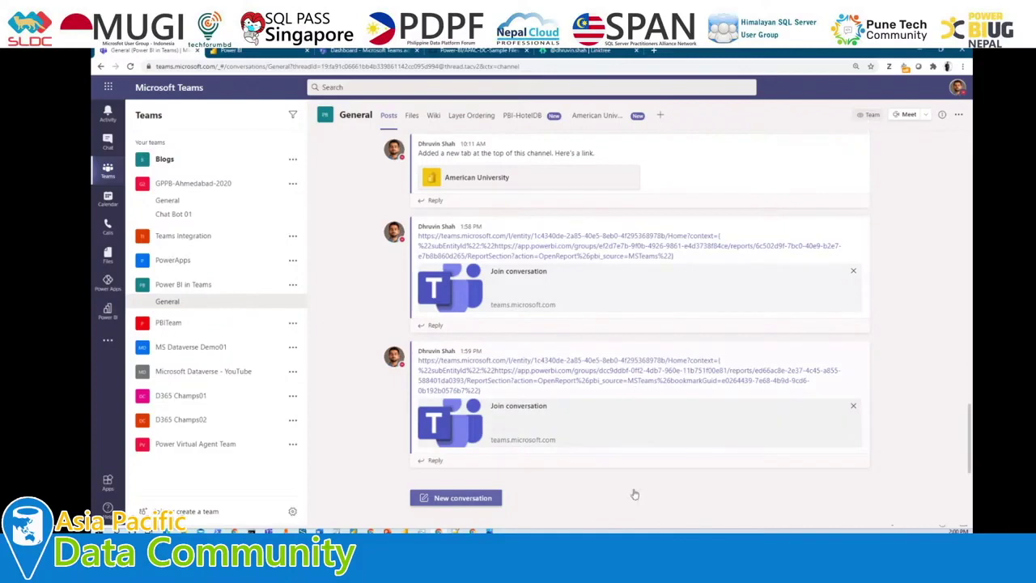
pyautogui.click(660, 117)
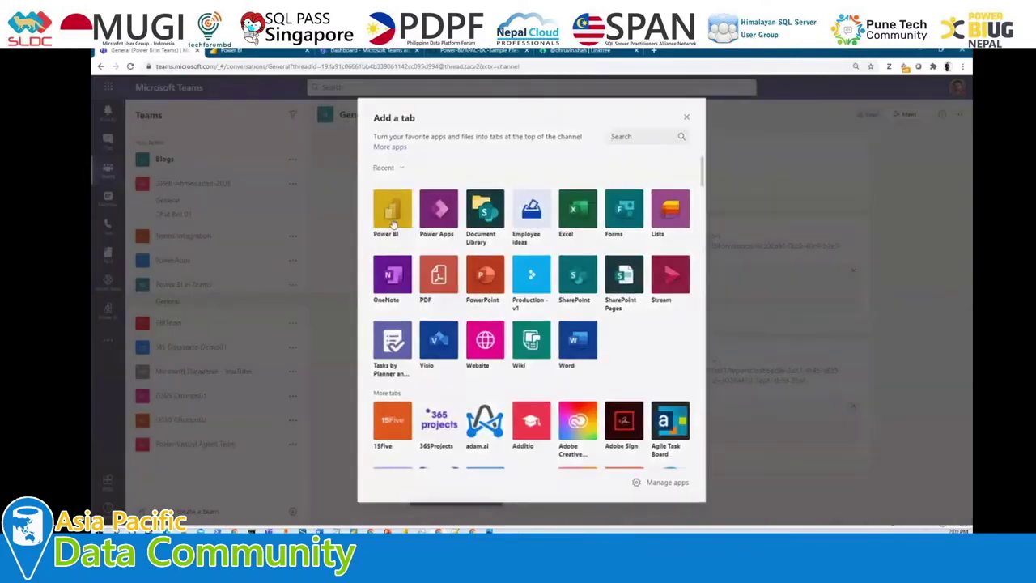
pyautogui.click(395, 222)
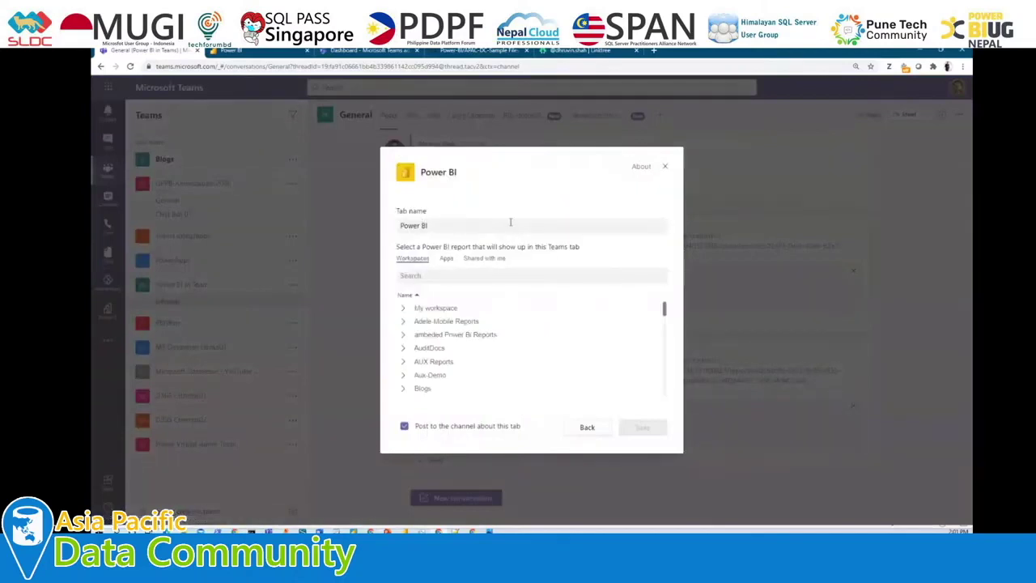
pyautogui.click(448, 260)
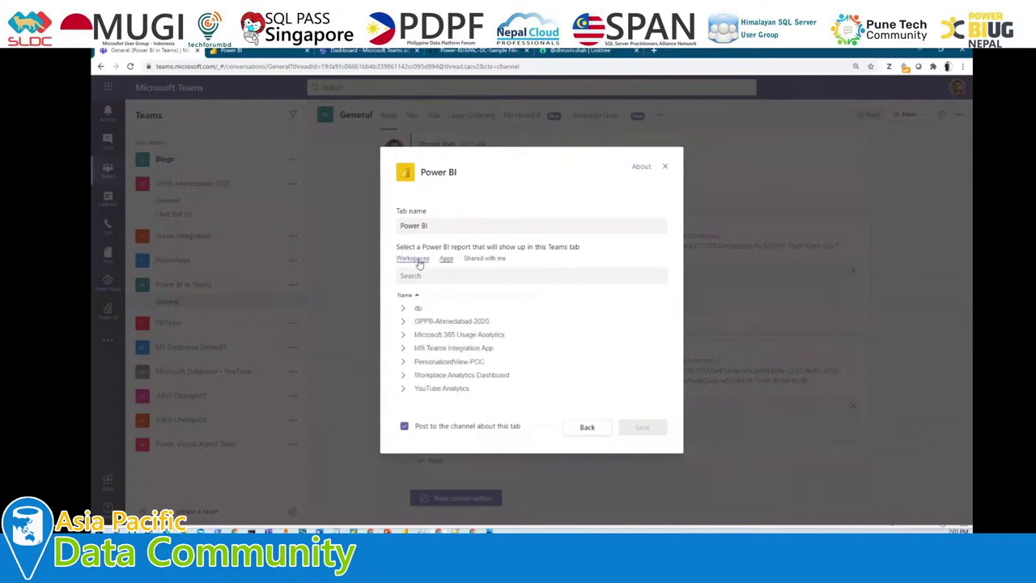
pyautogui.click(418, 260)
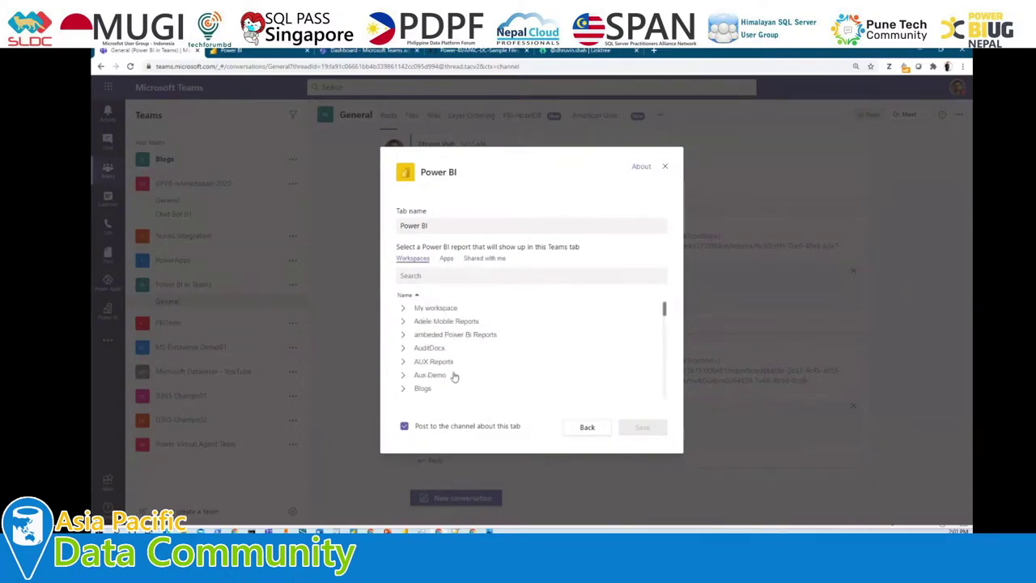
pyautogui.click(403, 322)
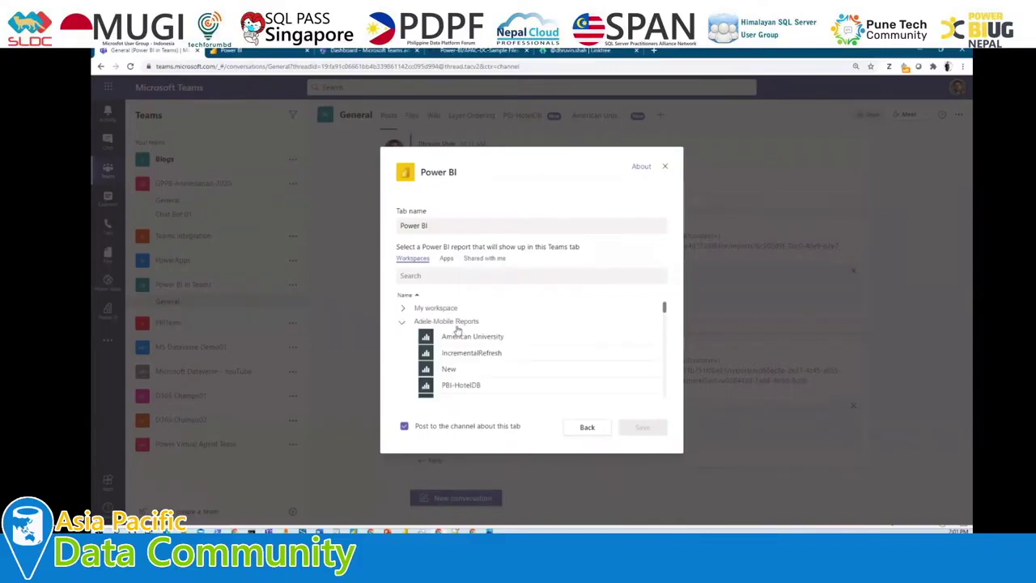
pyautogui.scroll(-1, 461, 327)
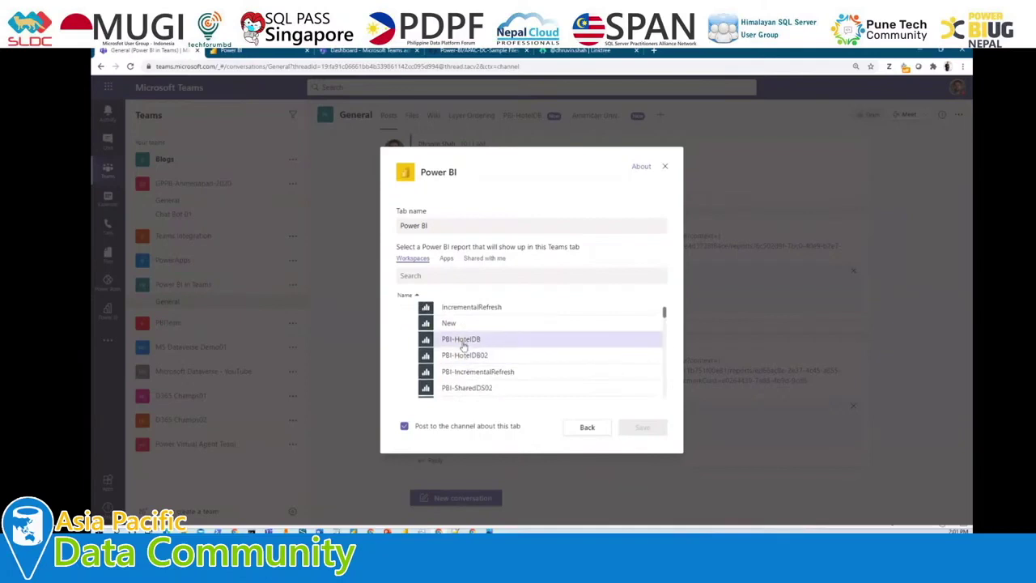
pyautogui.click(464, 359)
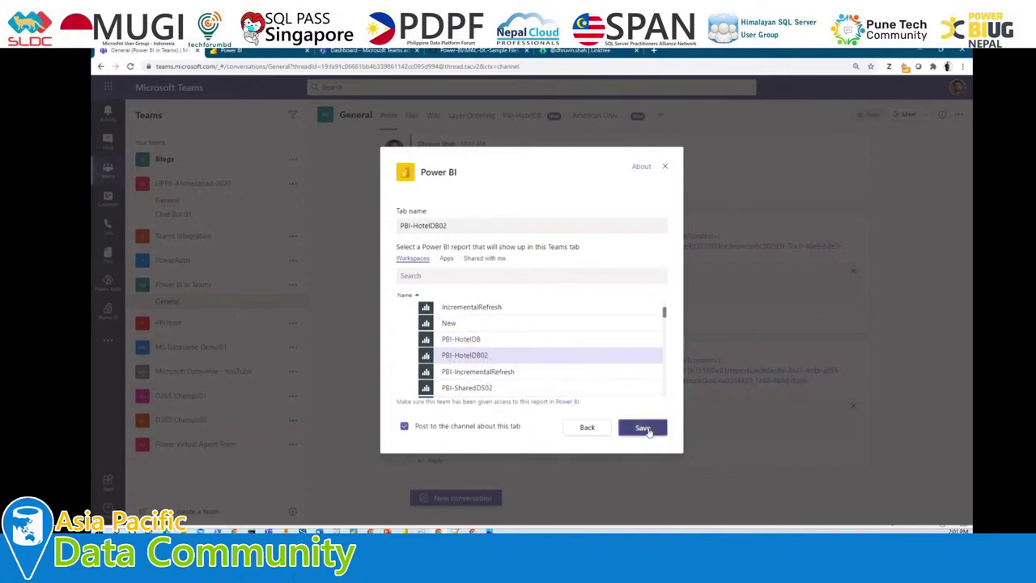
pyautogui.click(648, 430)
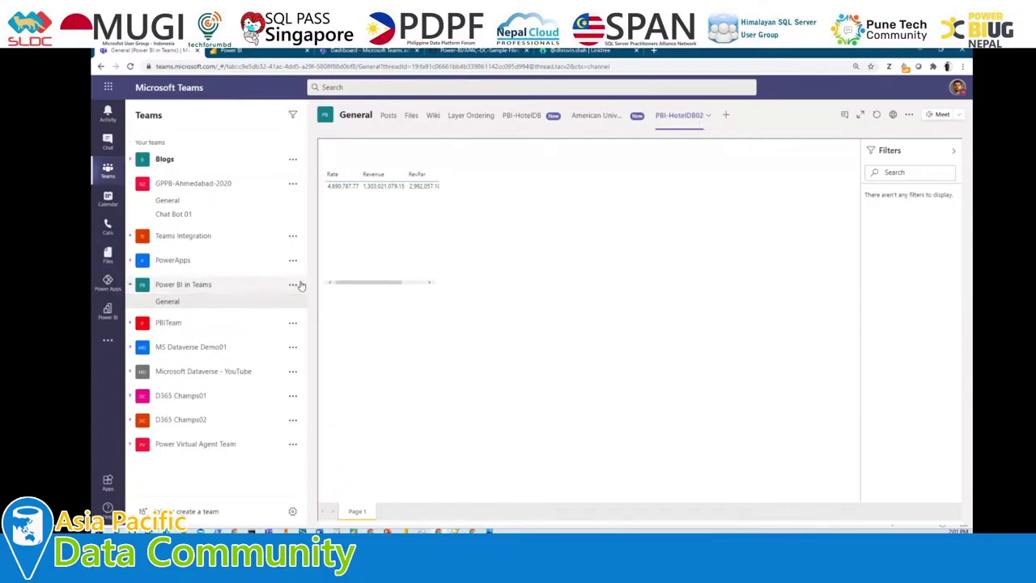
# Open the management page of the Power BI in Teams team and check who is listed under Members and guests.
pyautogui.click(293, 284)
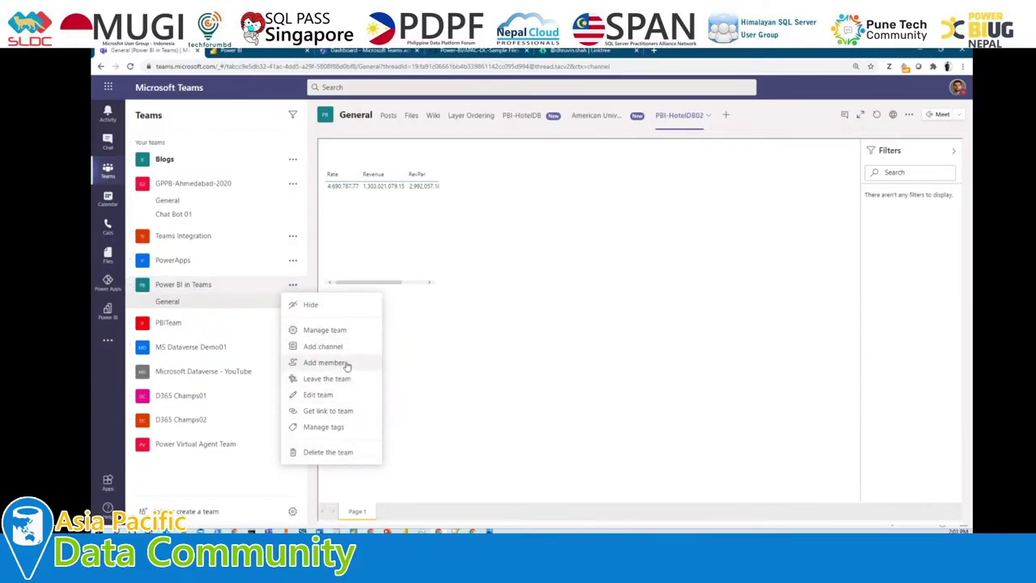
pyautogui.click(347, 330)
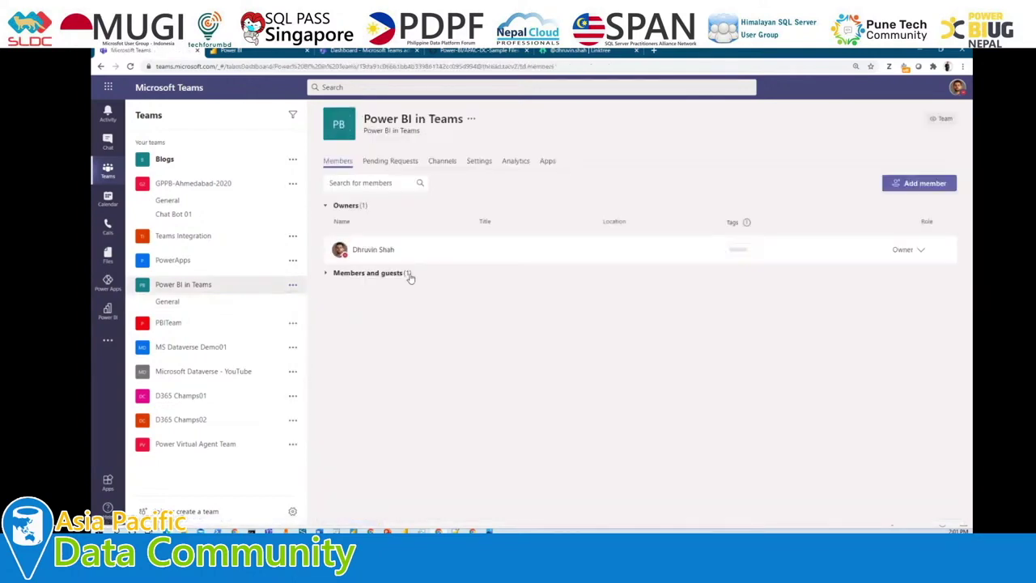
pyautogui.click(327, 275)
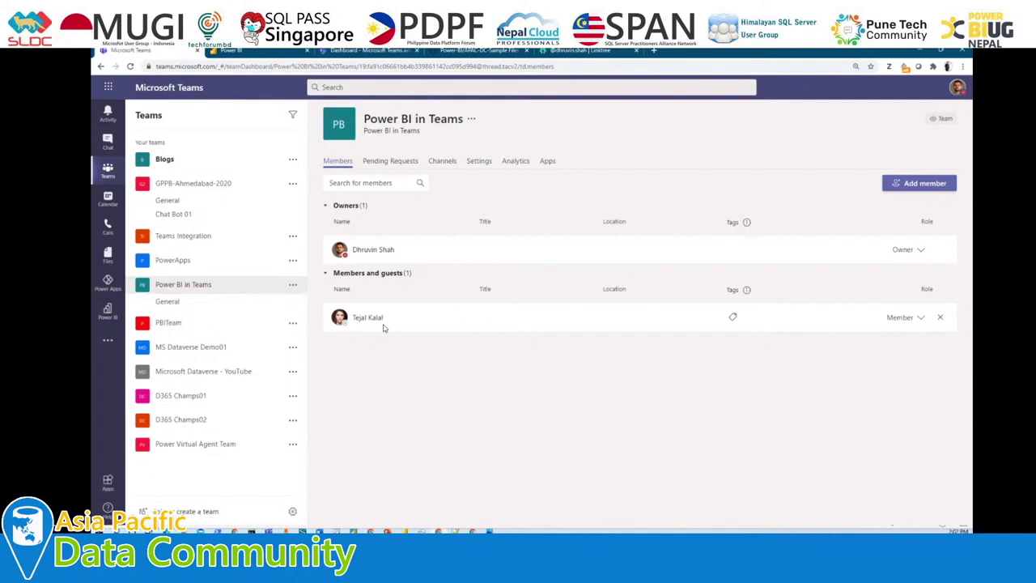
pyautogui.moveTo(377, 318)
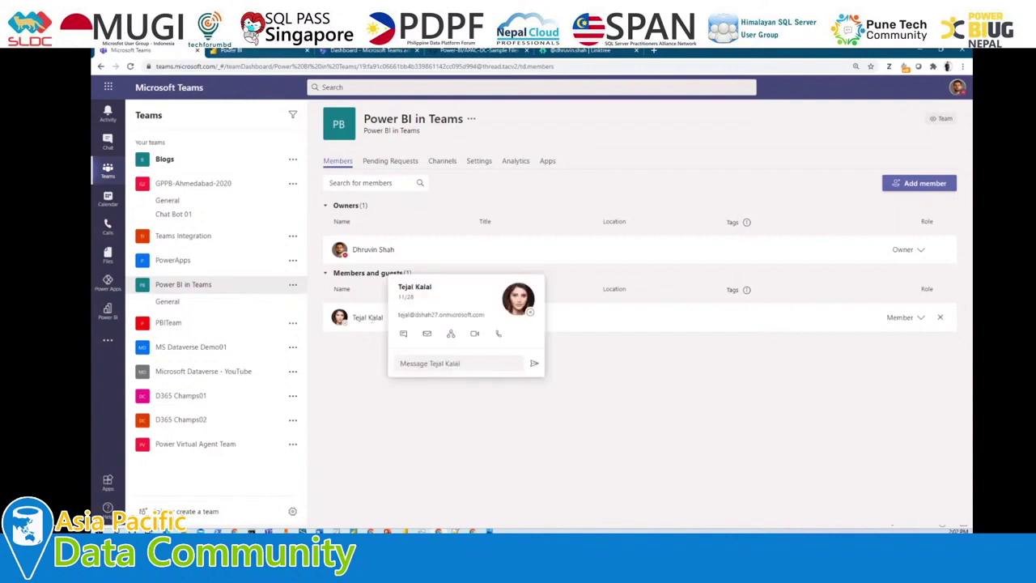
# Switch to the Power BI service and look at the Adele-Mobile Reports workspace settings, including Advanced, closing them without saving.
pyautogui.click(242, 52)
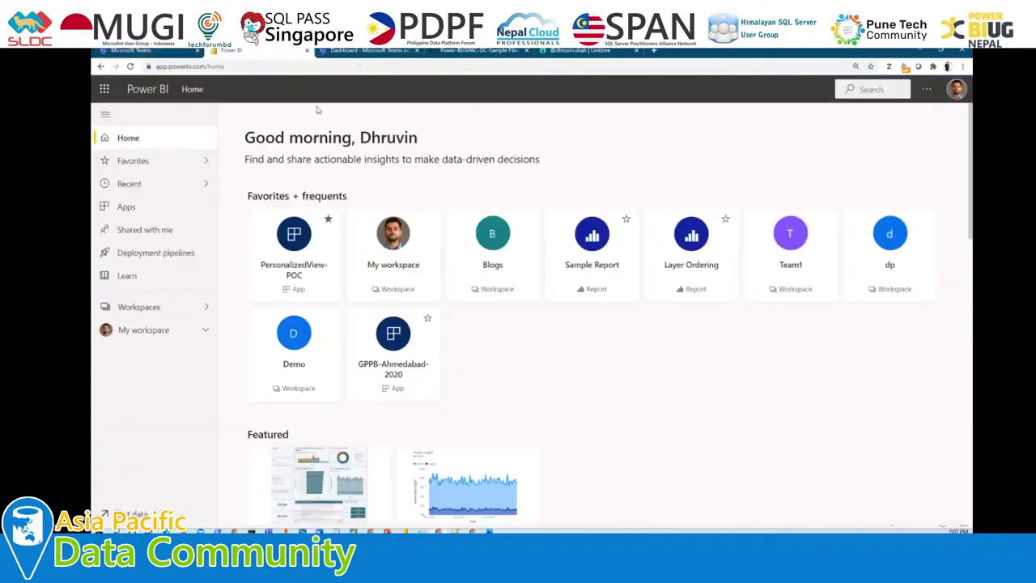
pyautogui.click(206, 308)
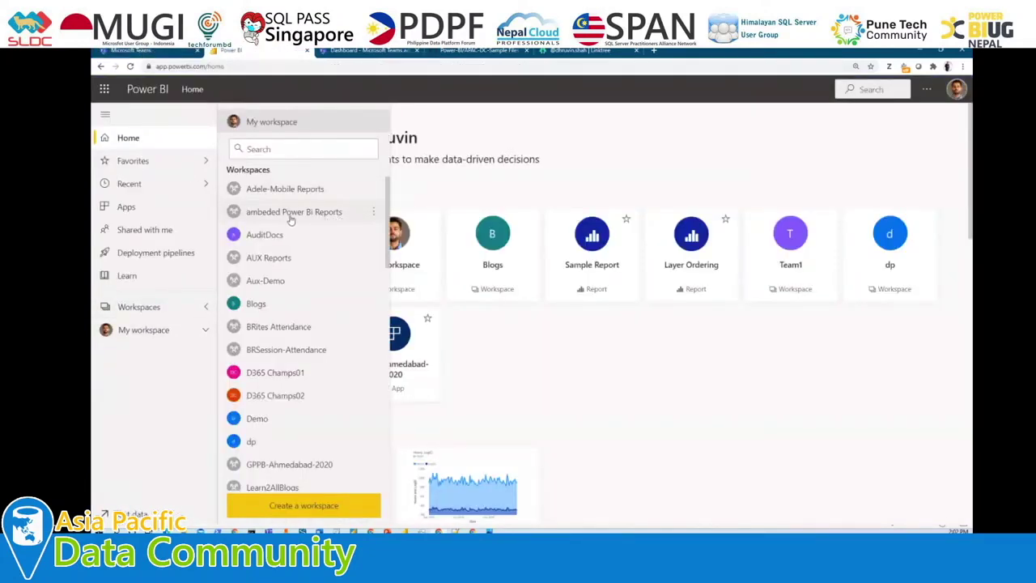
pyautogui.click(374, 189)
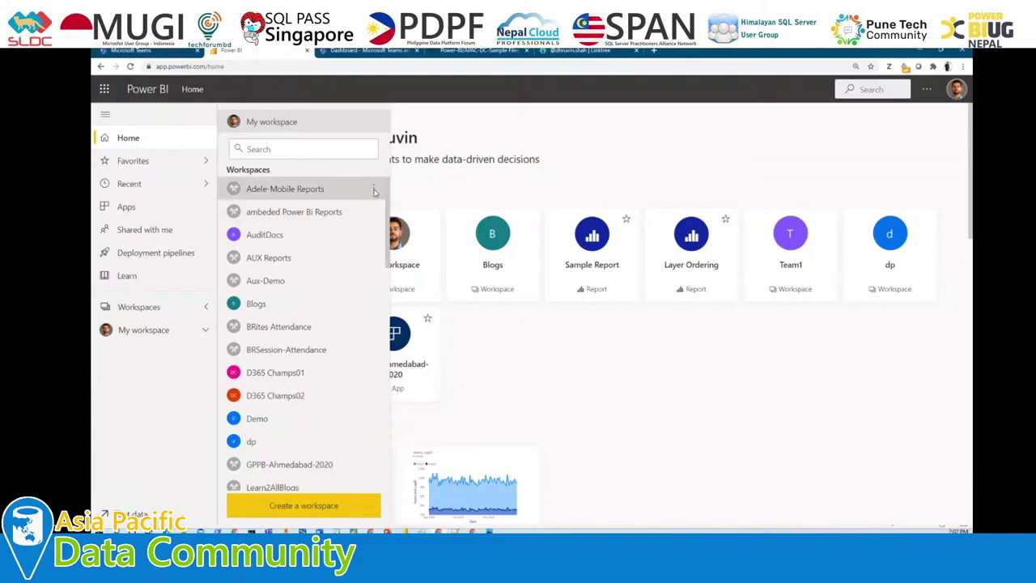
pyautogui.click(377, 210)
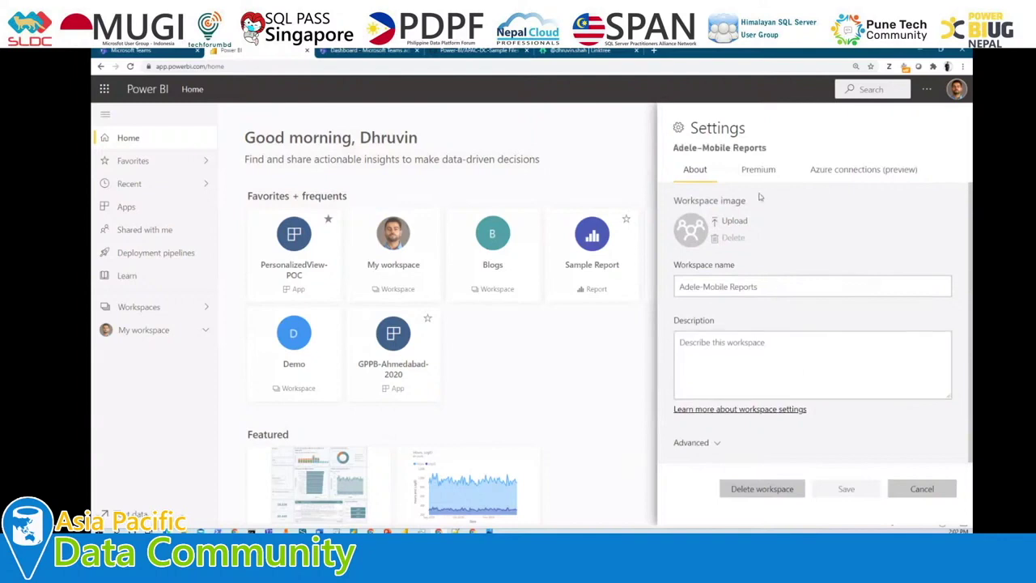
pyautogui.click(716, 442)
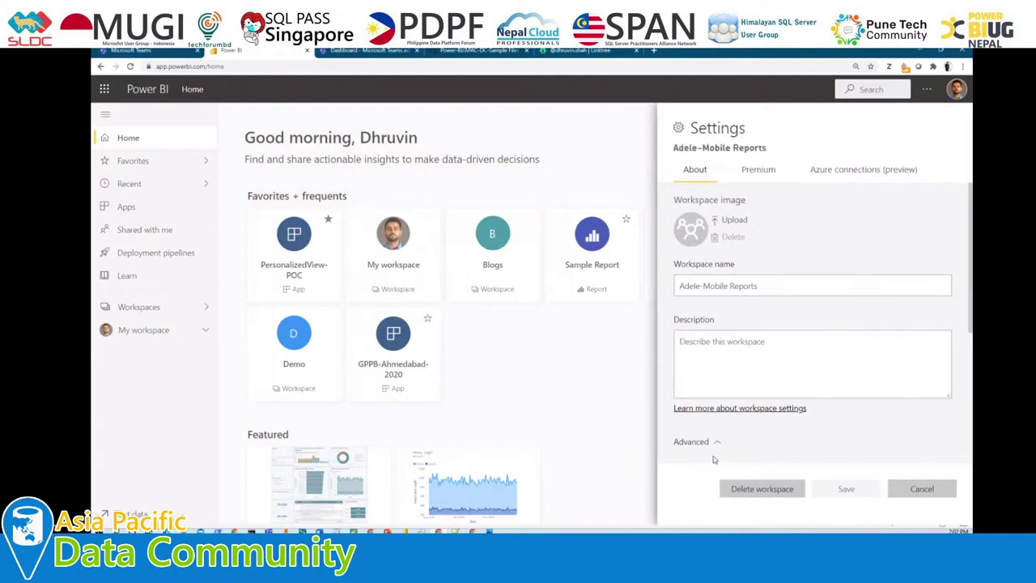
pyautogui.click(716, 442)
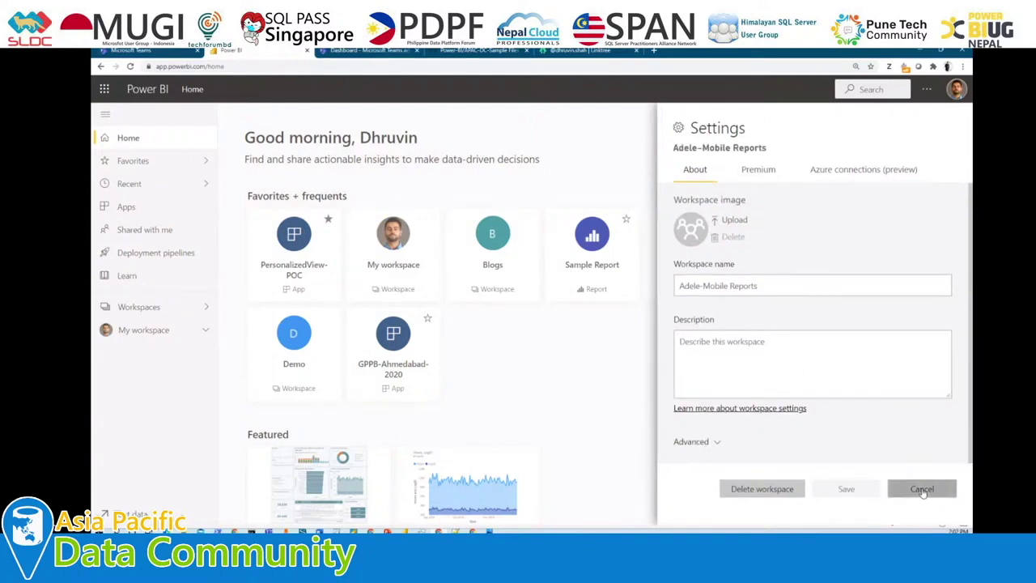
pyautogui.click(922, 490)
# View the Adele-Mobile Reports workspace access list and compare it with the member list of the Power BI in Teams team.
pyautogui.click(205, 310)
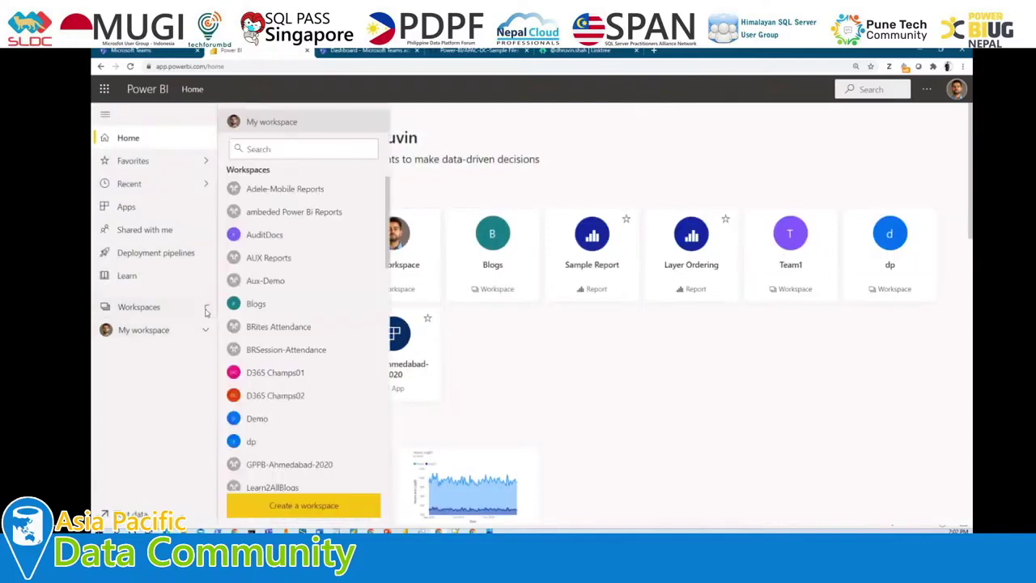
pyautogui.click(374, 189)
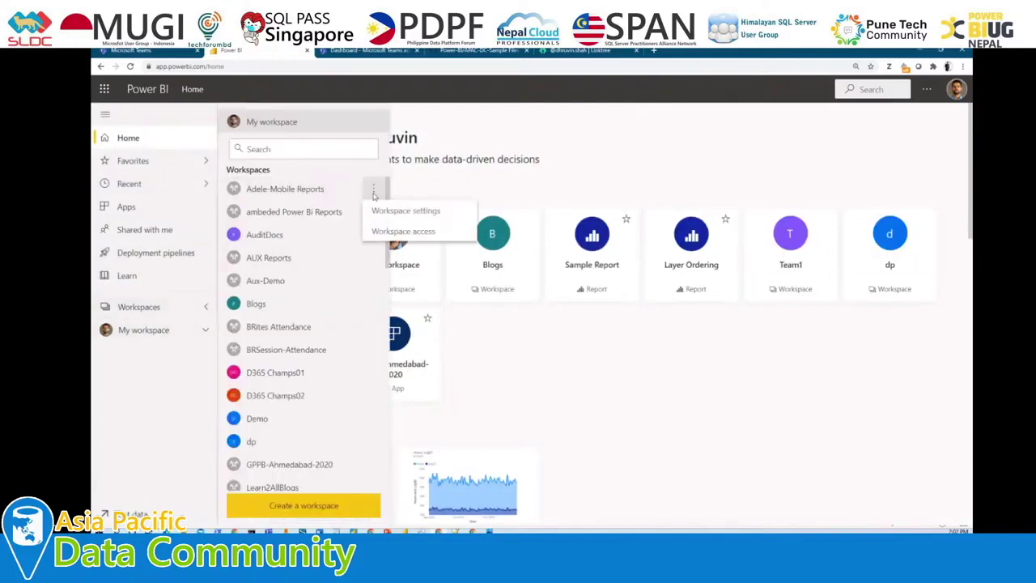
pyautogui.click(390, 233)
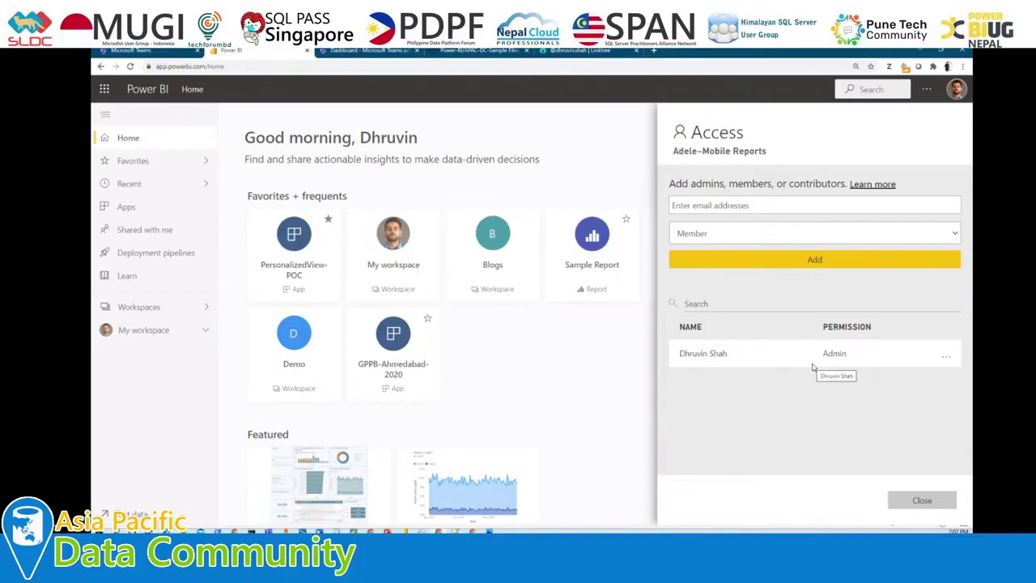
pyautogui.click(131, 51)
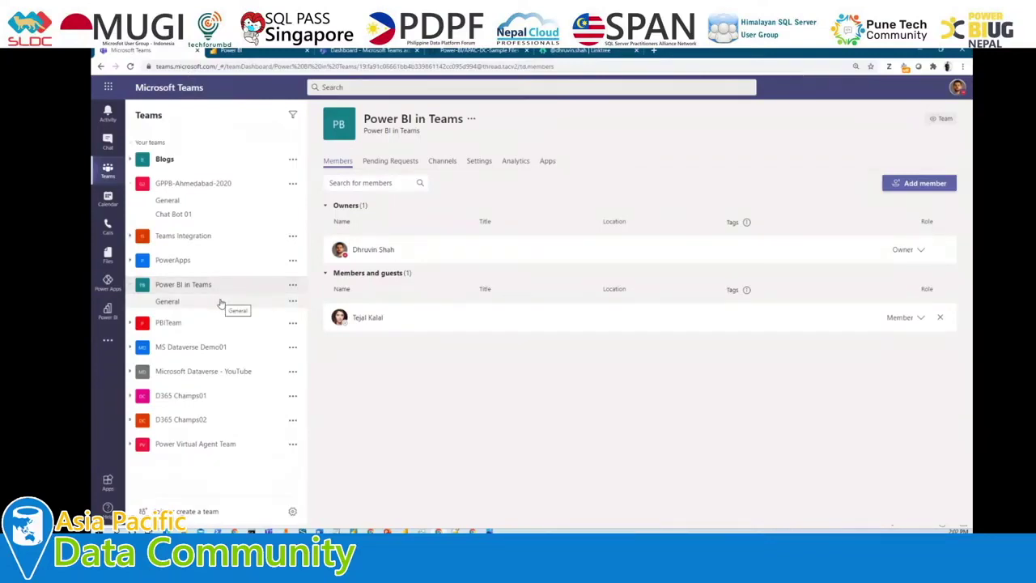
pyautogui.click(258, 50)
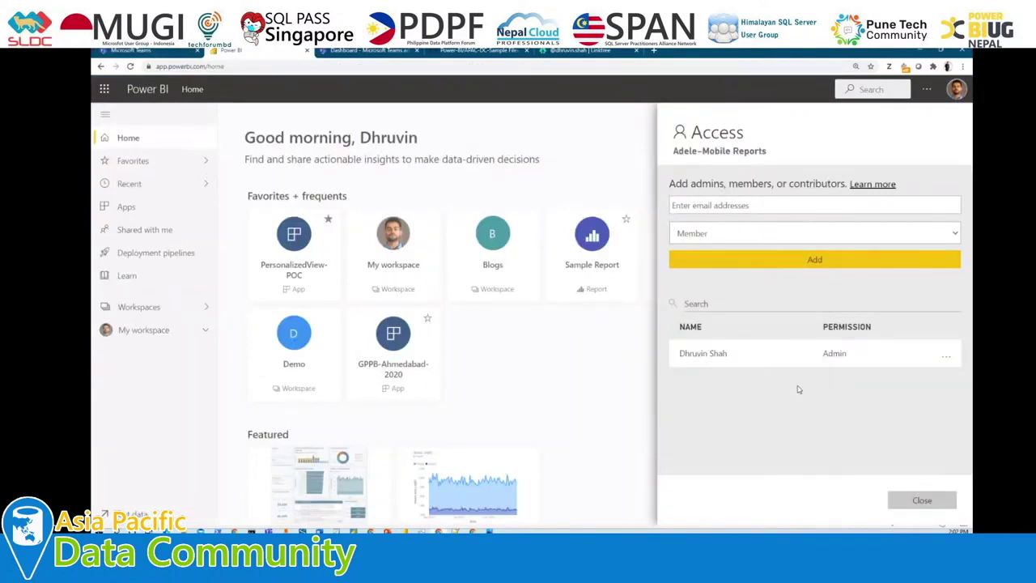
pyautogui.click(159, 52)
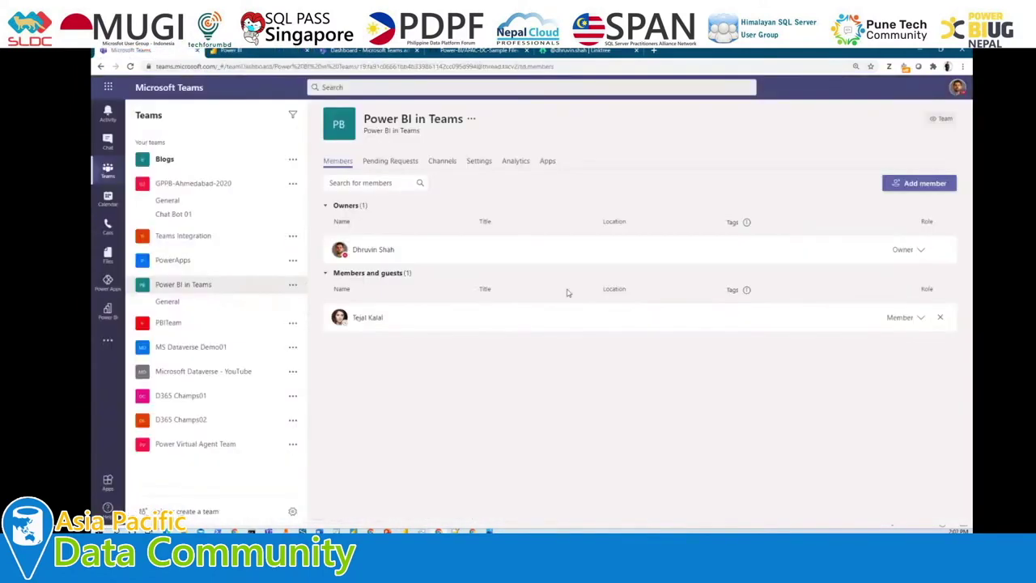
# View the PBI-HotelDB02 tab in the team's General channel, and go to the Power BI app in Teams with its navigation pane expanded.
pyautogui.click(223, 303)
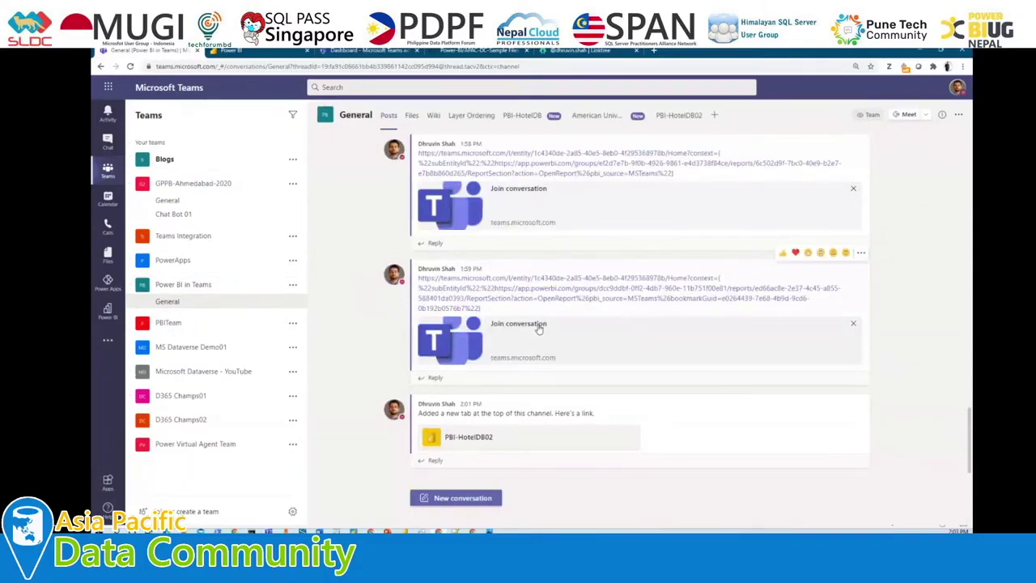
pyautogui.click(677, 119)
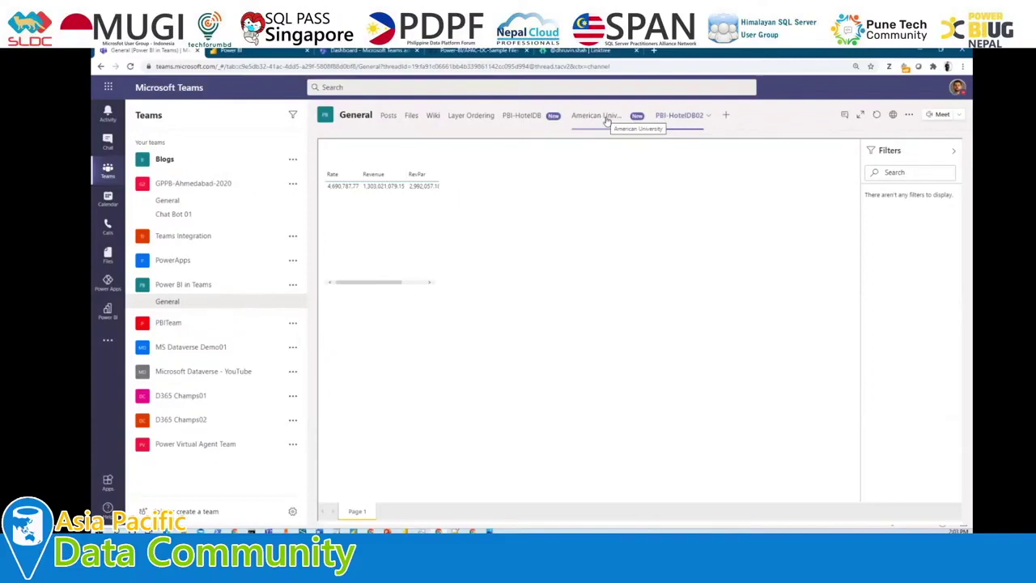
pyautogui.click(112, 317)
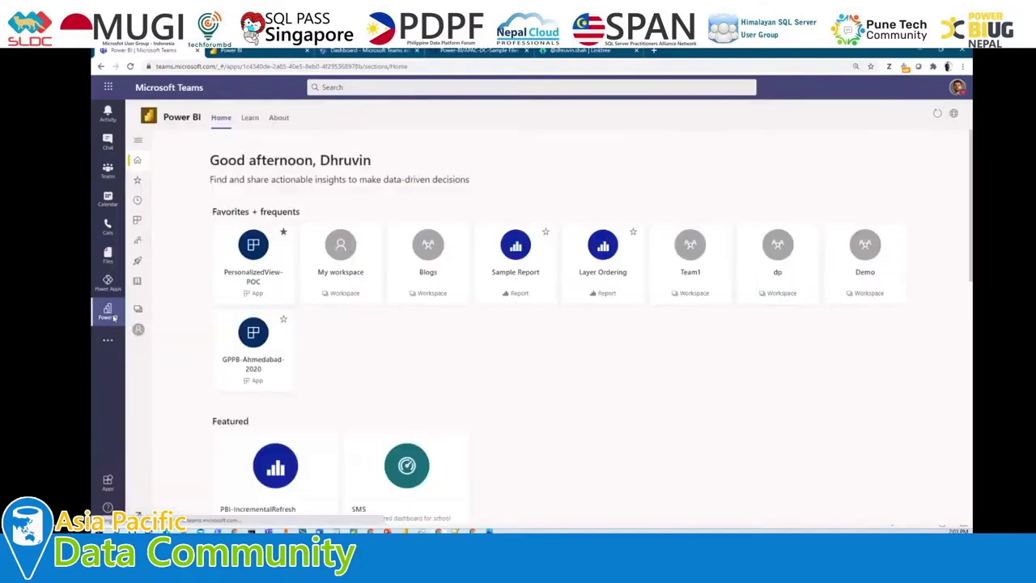
pyautogui.click(137, 140)
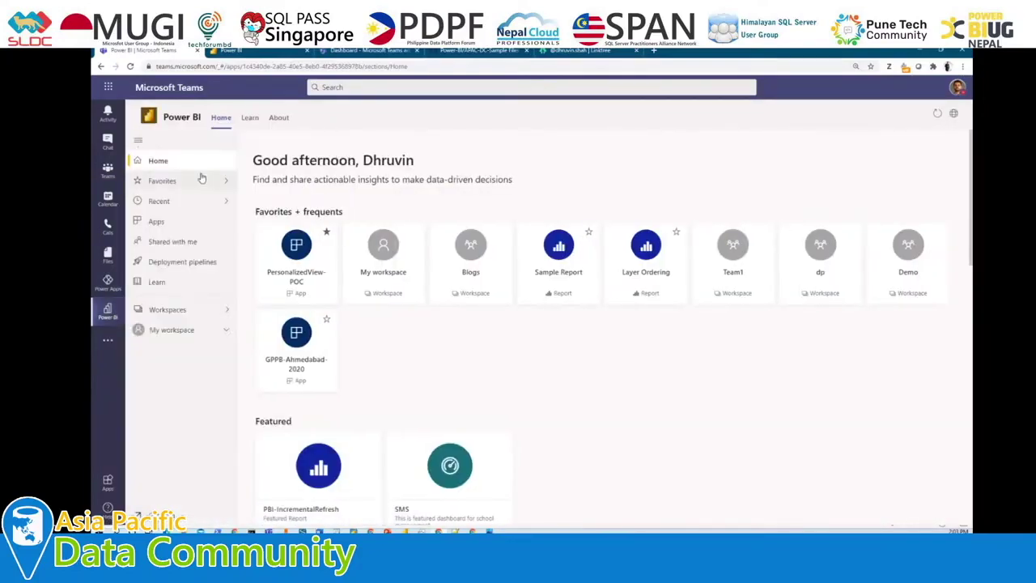
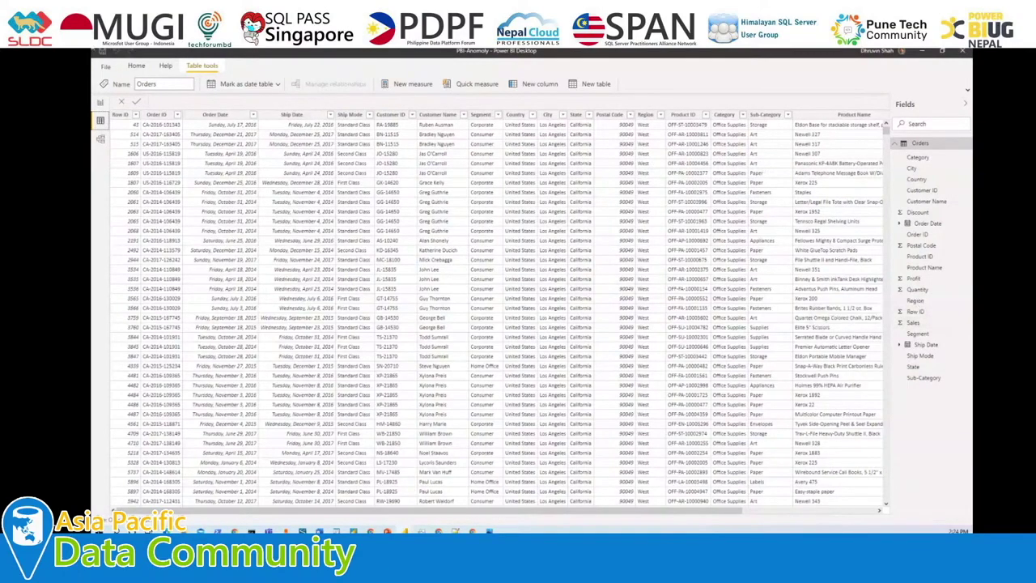
# In Power BI Desktop's report view, close the Anomalies pane and select the Profit by Order Date line chart on Page 1.
pyautogui.click(100, 105)
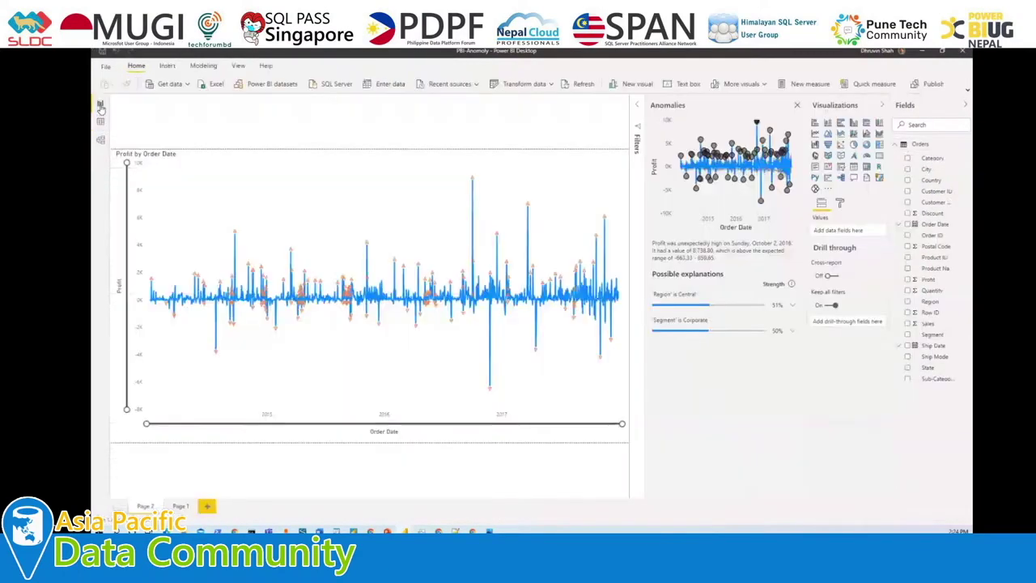
pyautogui.click(798, 107)
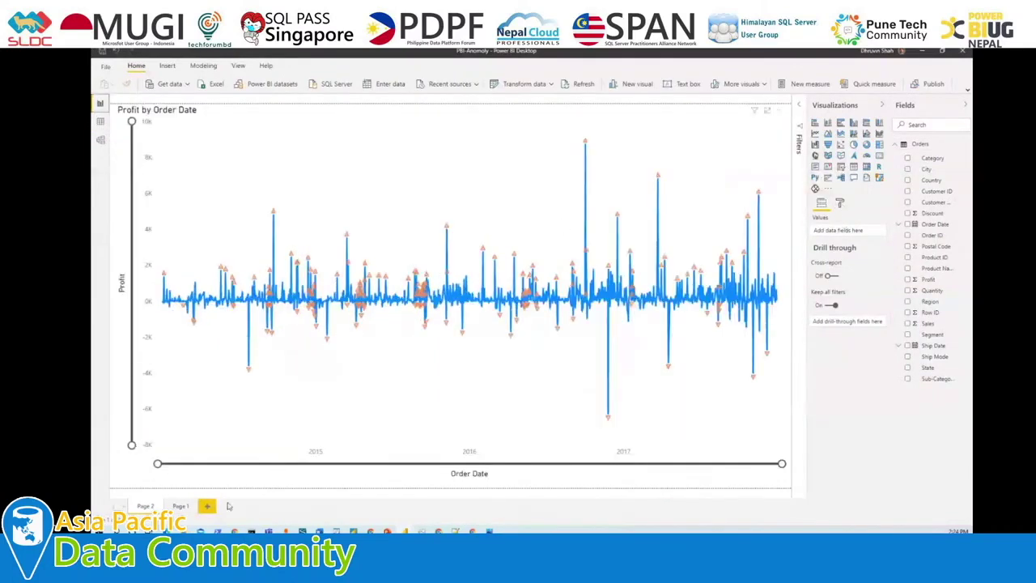
pyautogui.click(183, 508)
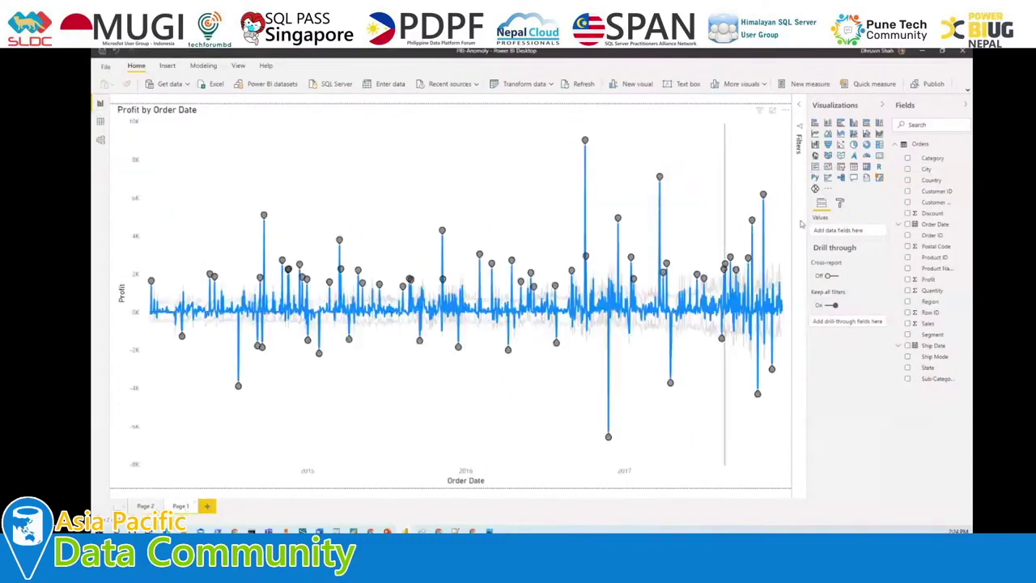
pyautogui.click(842, 204)
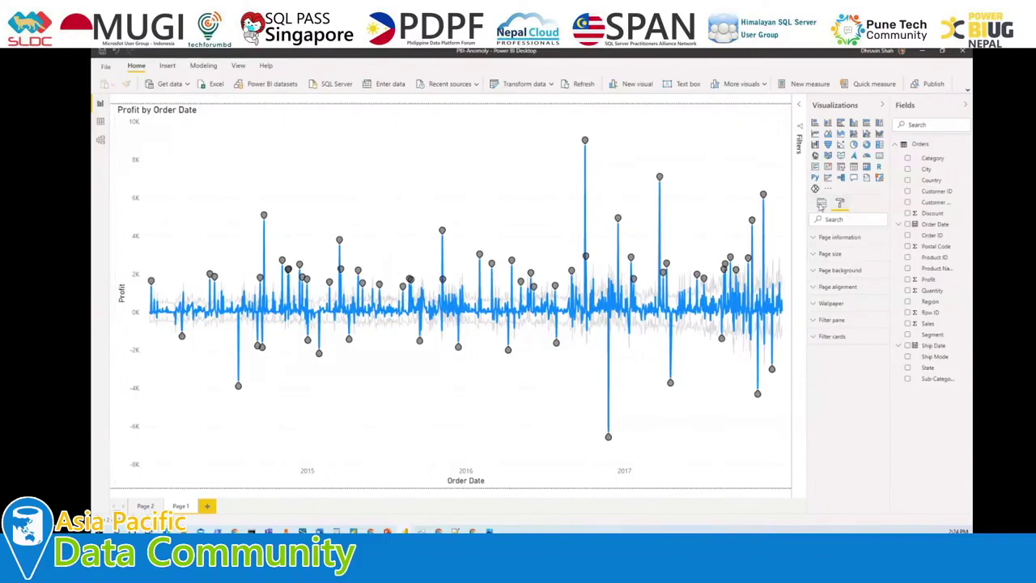
pyautogui.click(821, 203)
pyautogui.click(696, 179)
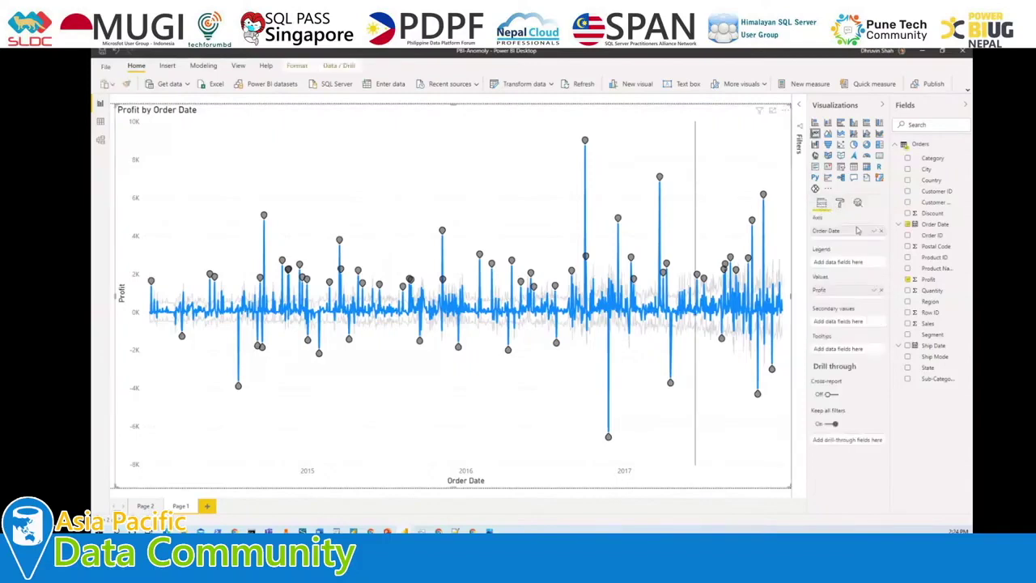
# Remove the Find anomalies analysis from the Profit by Order Date line chart on Page 1.
pyautogui.click(840, 203)
pyautogui.click(858, 203)
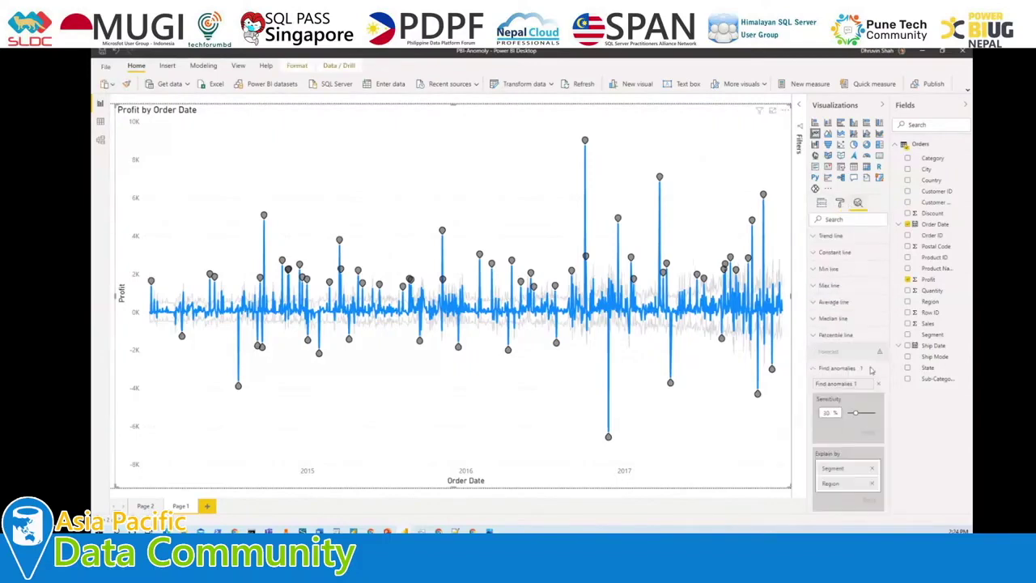
pyautogui.click(879, 387)
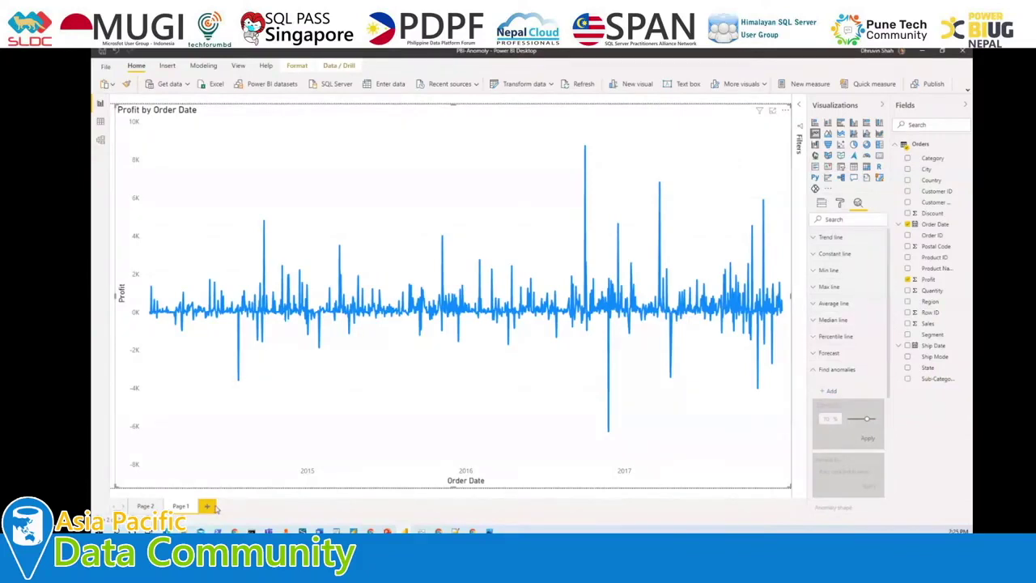
# Add a new report page with an empty line chart enlarged to fill almost the whole page.
pyautogui.click(207, 506)
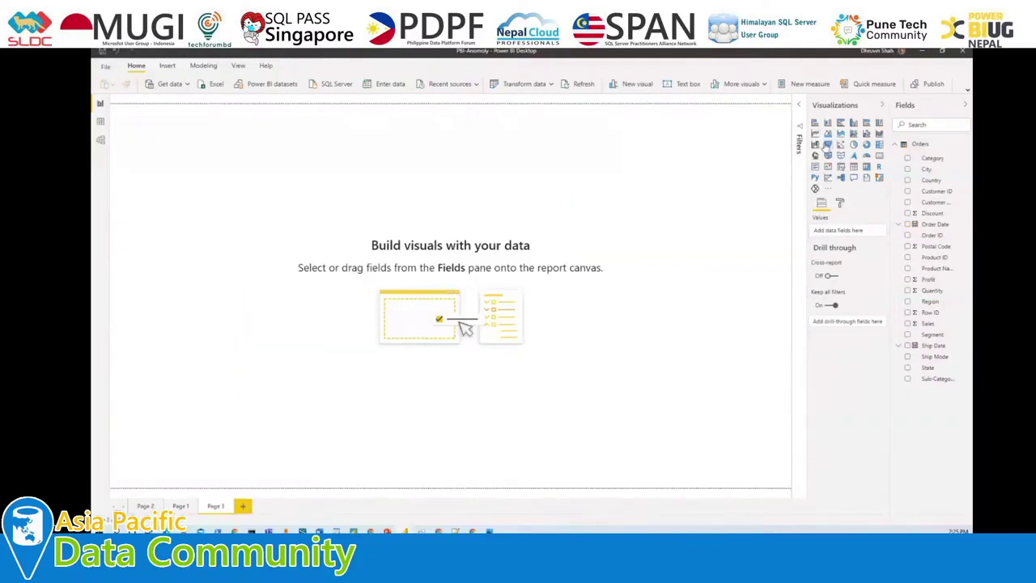
pyautogui.click(815, 133)
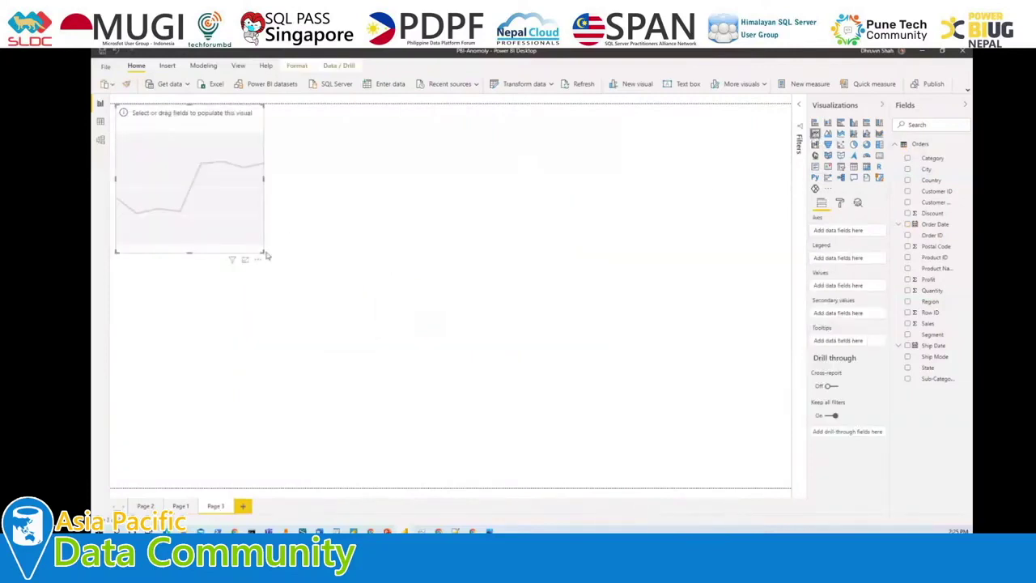
pyautogui.moveTo(265, 256); pyautogui.dragTo(784, 484)
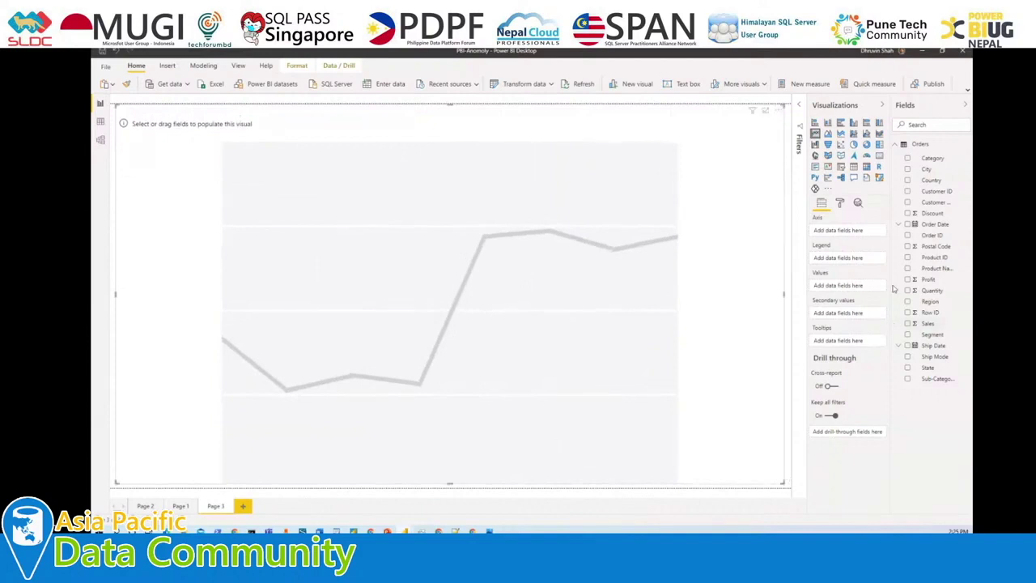
# Plot Profit as the values against Order Date on the axis, using the plain date instead of the date hierarchy.
pyautogui.moveTo(935, 226); pyautogui.dragTo(861, 233)
pyautogui.click(875, 232)
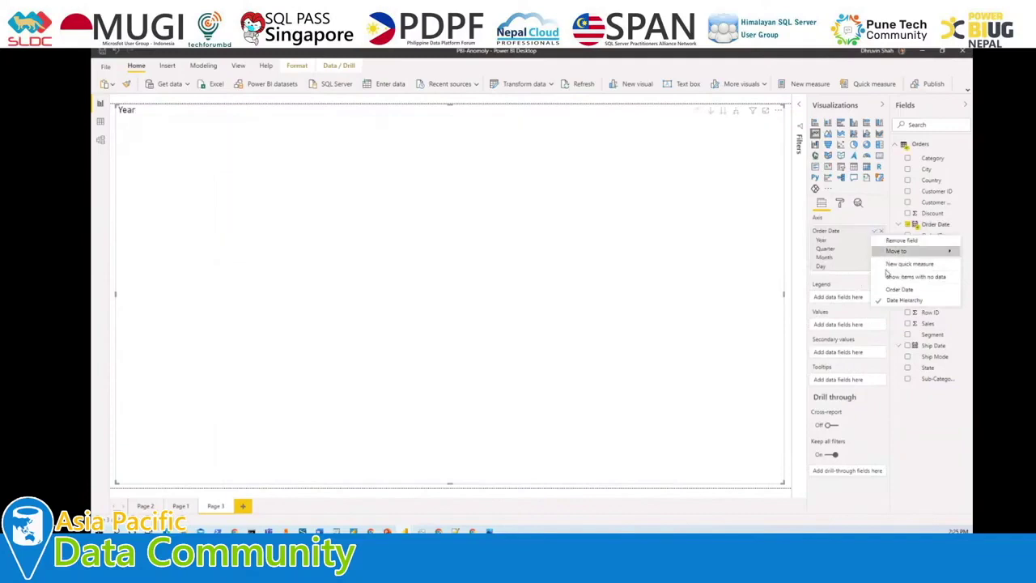
pyautogui.click(899, 289)
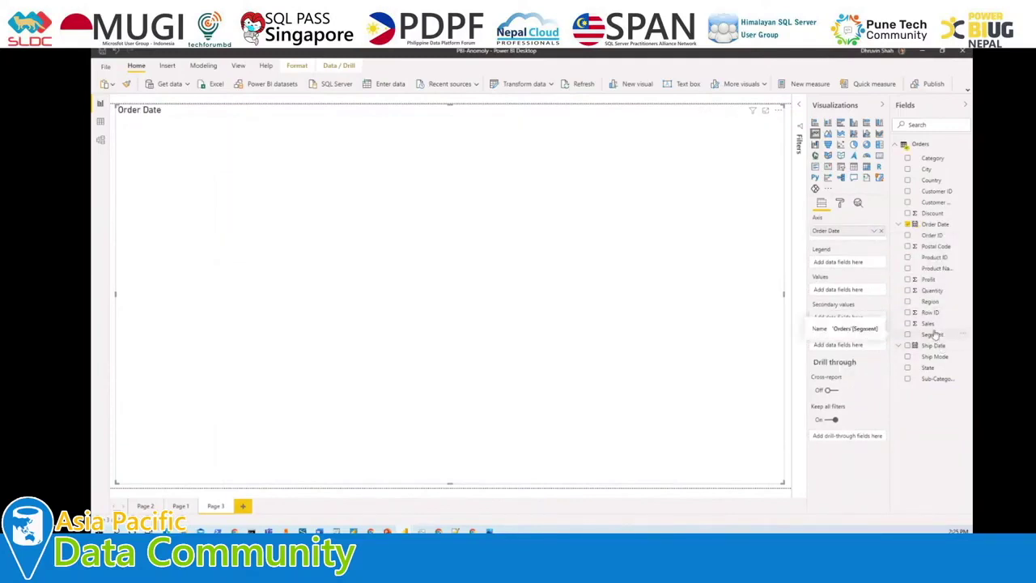
pyautogui.moveTo(930, 285)
pyautogui.mouseDown()
pyautogui.moveTo(848, 302)
pyautogui.moveTo(850, 318)
pyautogui.moveTo(855, 294)
pyautogui.mouseUp()
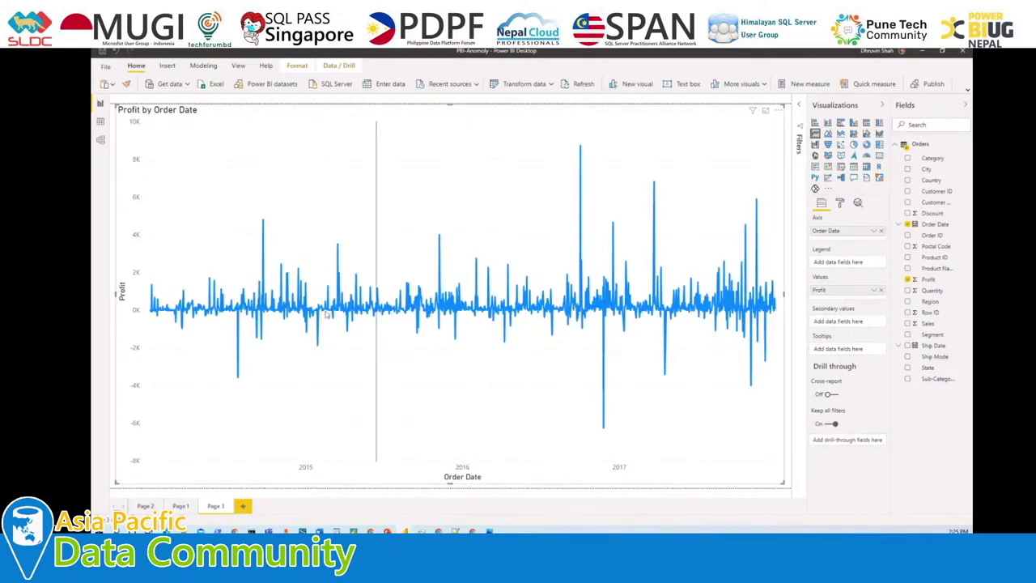
pyautogui.moveTo(369, 306)
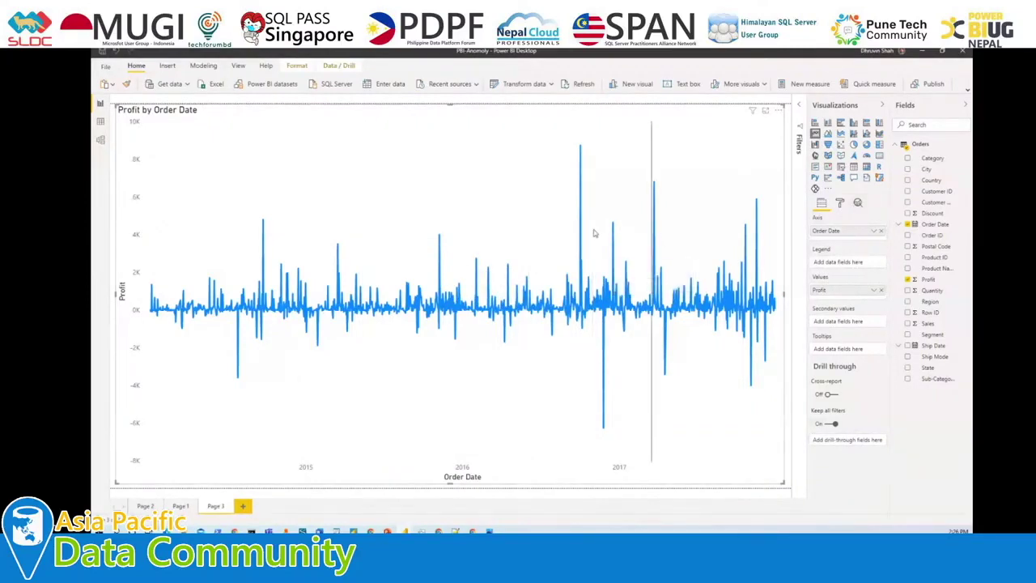
# Add a Find anomalies analysis to the Profit by Order Date line chart and look through its settings.
pyautogui.click(859, 203)
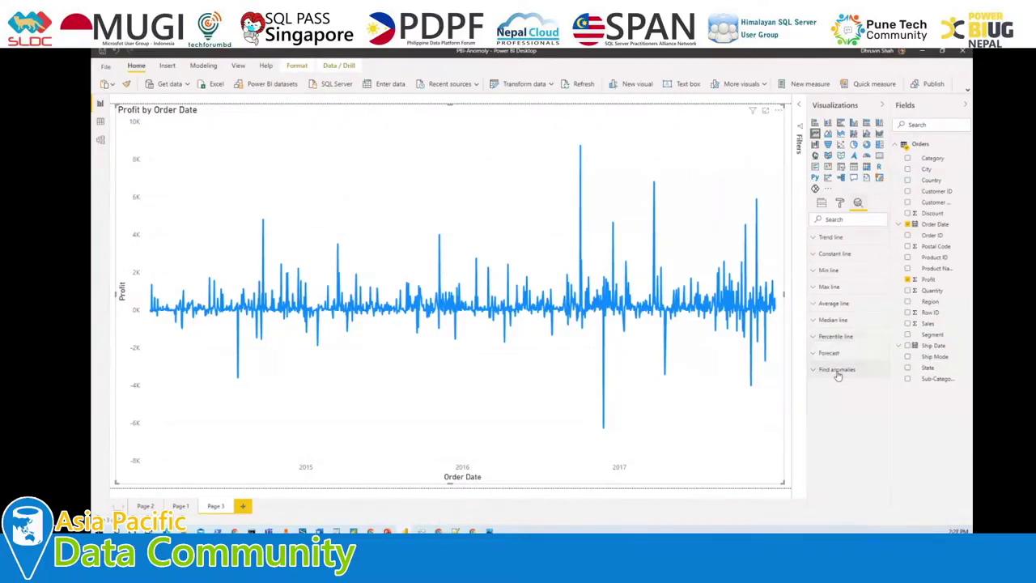
pyautogui.click(837, 370)
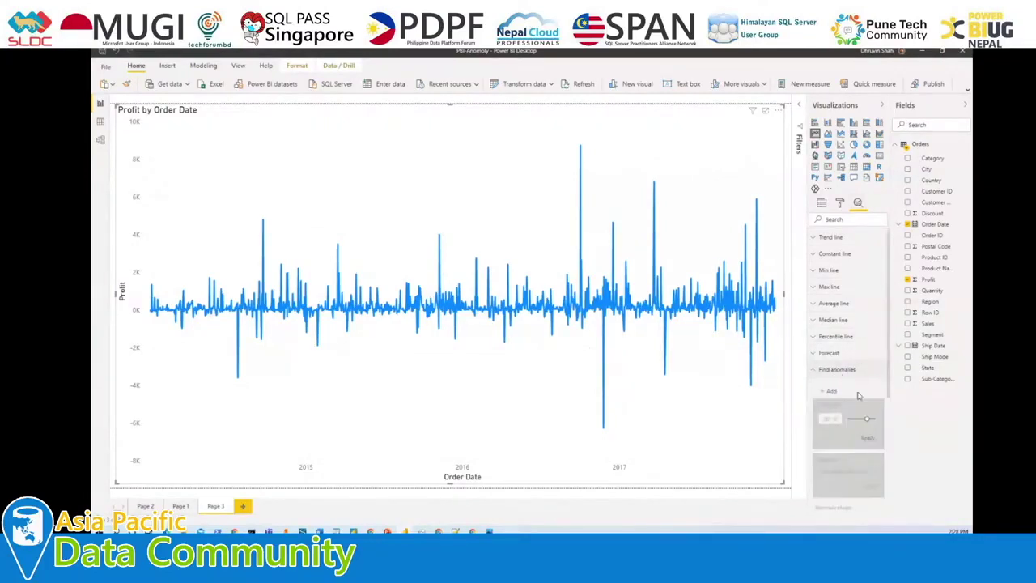
pyautogui.scroll(-2, 858, 395)
pyautogui.scroll(-1, 855, 380)
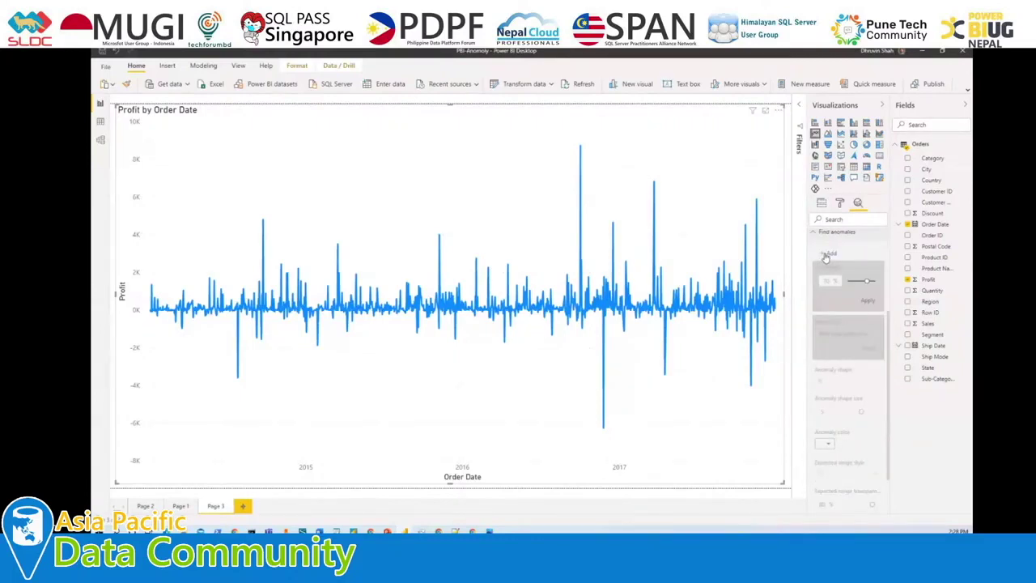
pyautogui.click(826, 255)
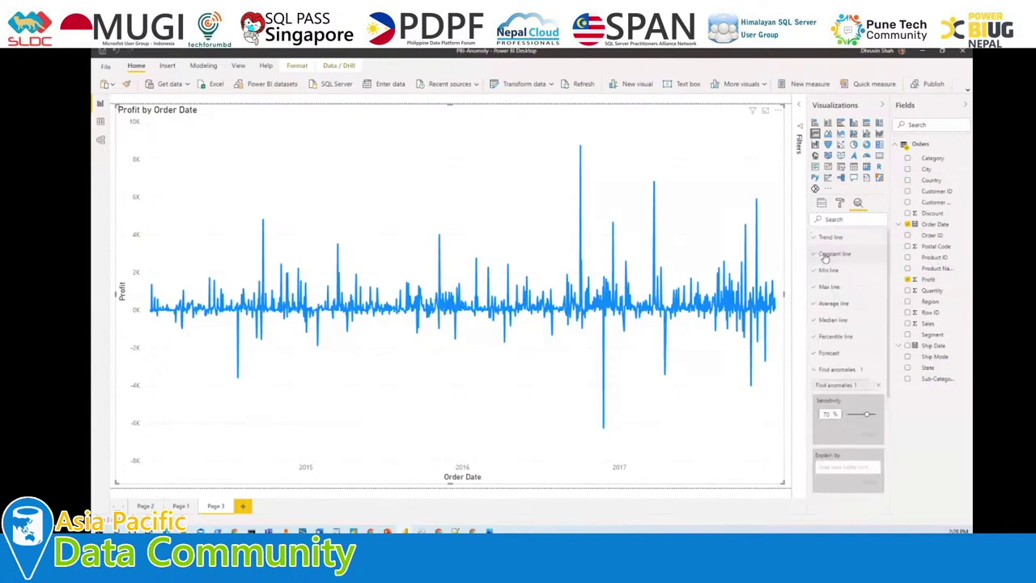
pyautogui.scroll(-3, 844, 338)
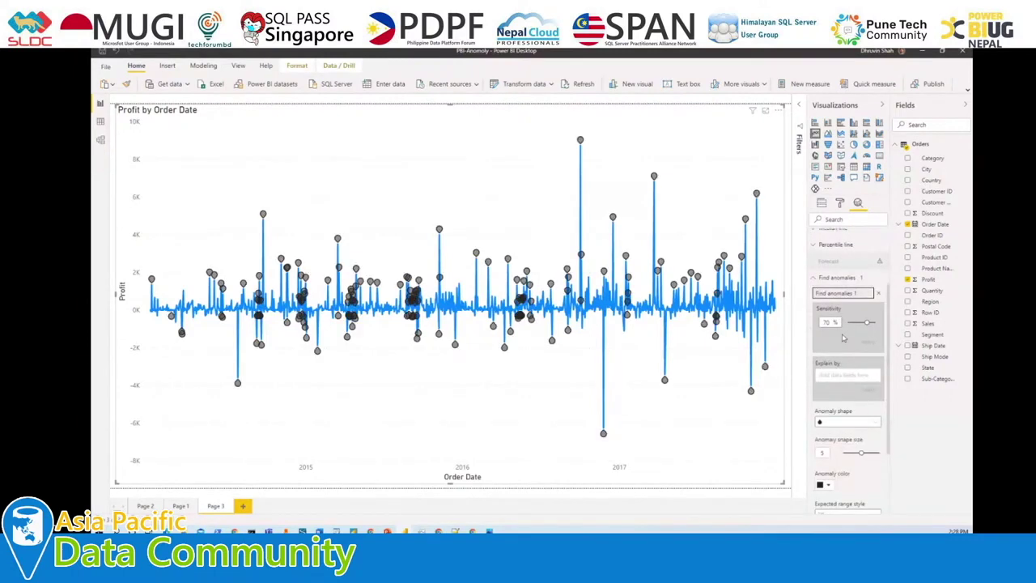
pyautogui.scroll(-1, 844, 338)
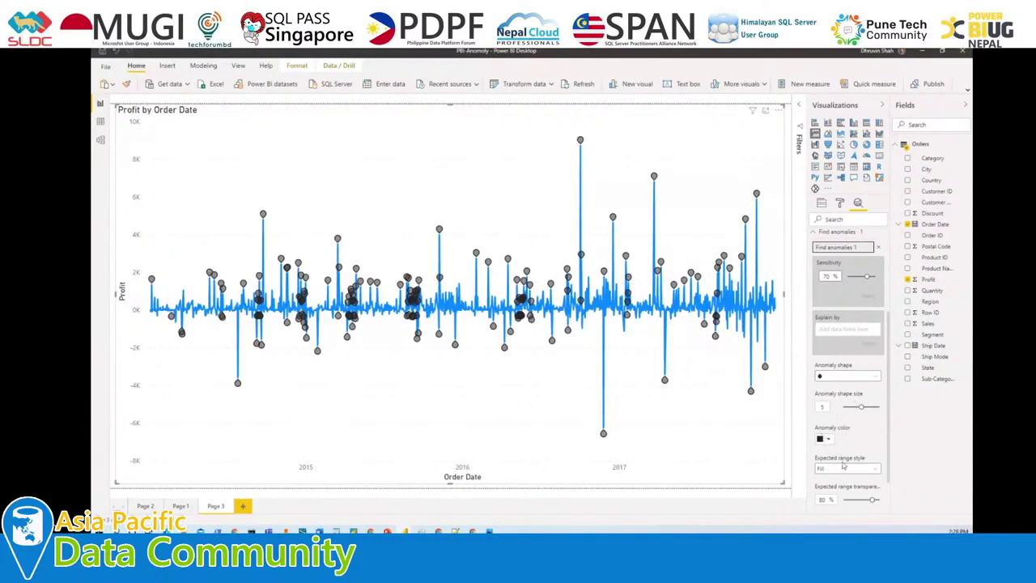
pyautogui.scroll(-1, 852, 459)
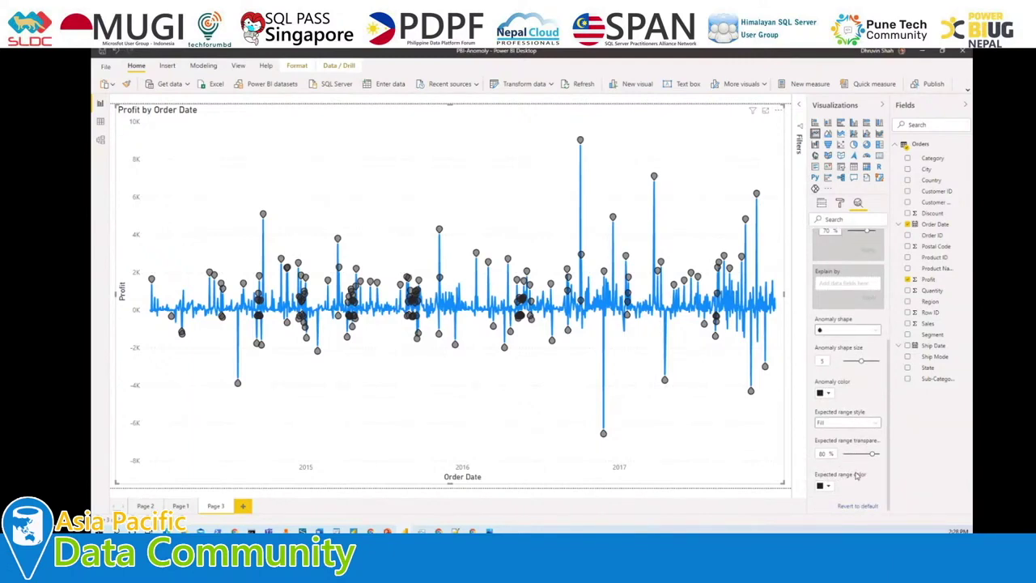
pyautogui.scroll(2, 858, 453)
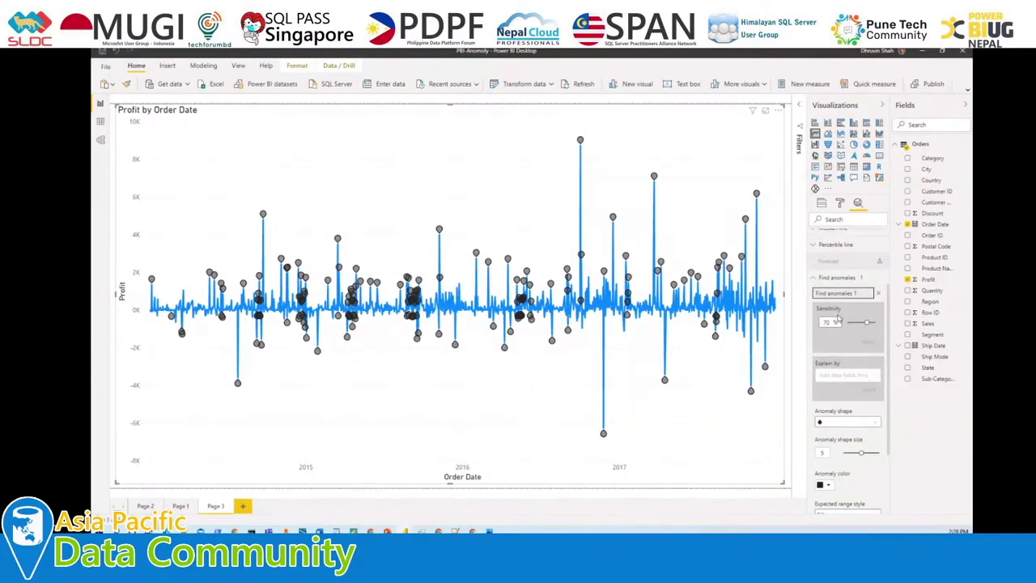
# Set the anomaly detection sensitivity to 30% and apply it.
pyautogui.click(826, 321)
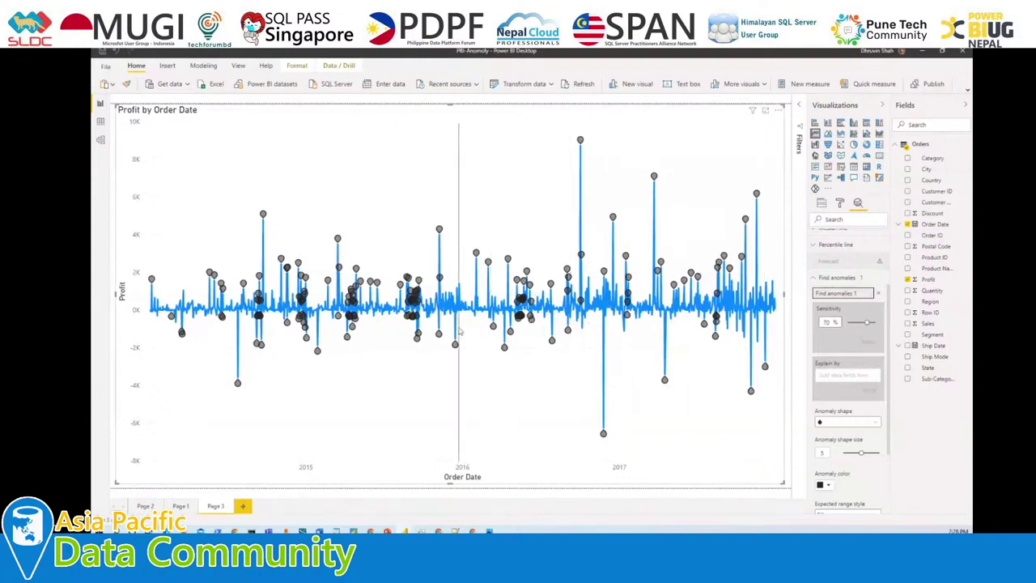
pyautogui.moveTo(458, 328)
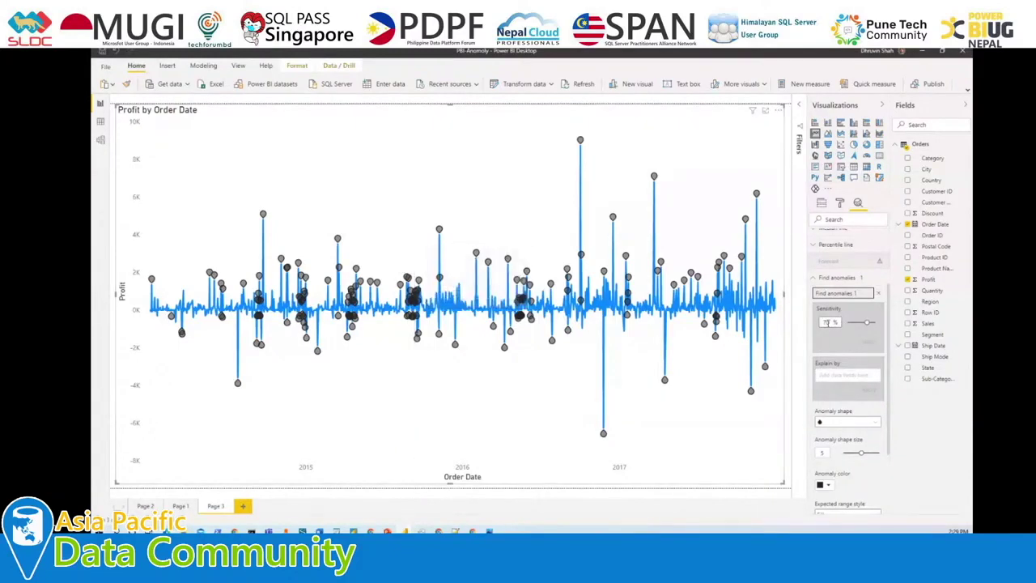
pyautogui.click(825, 322)
pyautogui.write('30')
pyautogui.click(869, 345)
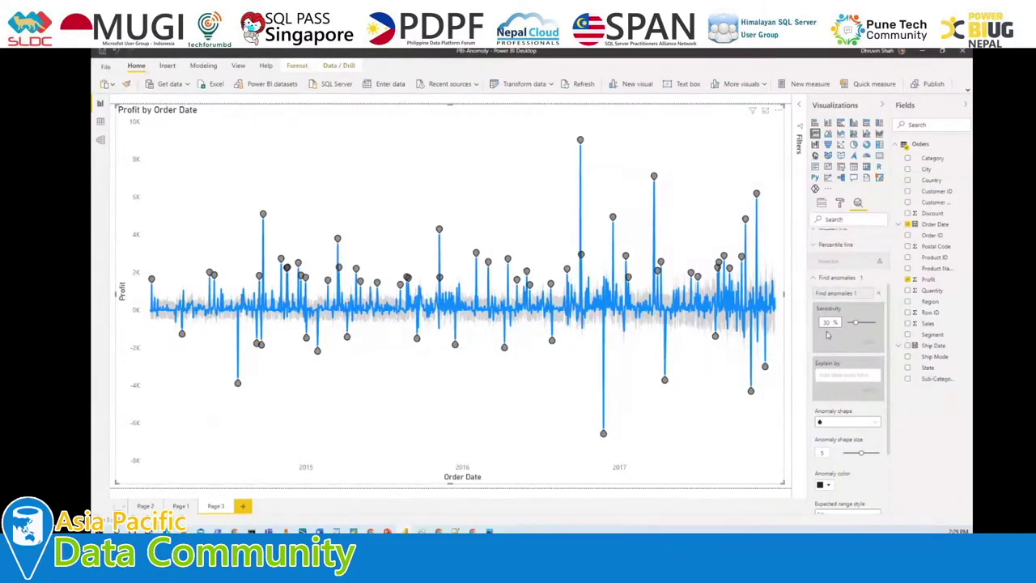
# View the possible explanations for the chart's highest profit anomaly and expand the one for the Central region.
pyautogui.click(581, 141)
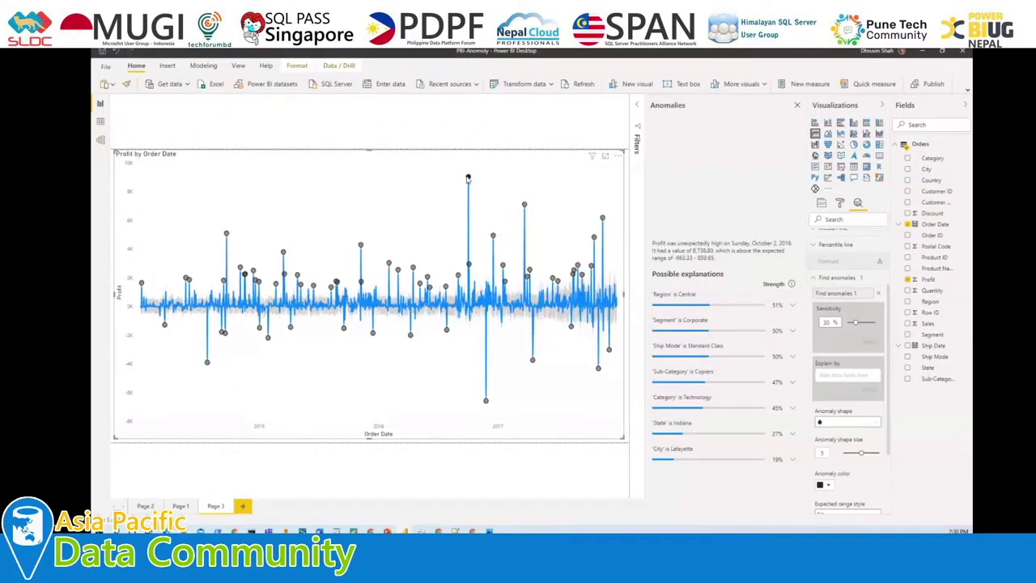
pyautogui.moveTo(468, 177)
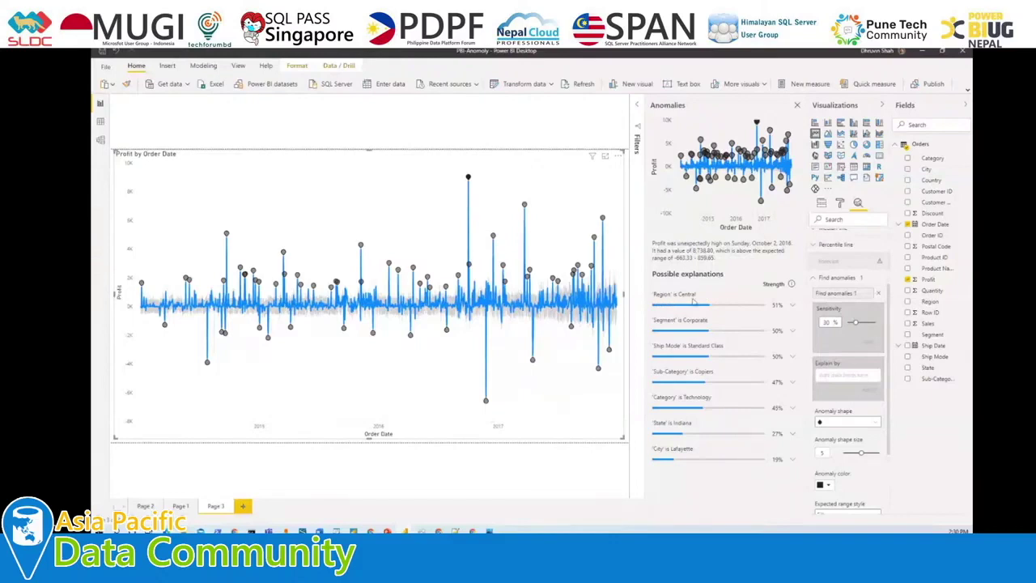
pyautogui.click(793, 307)
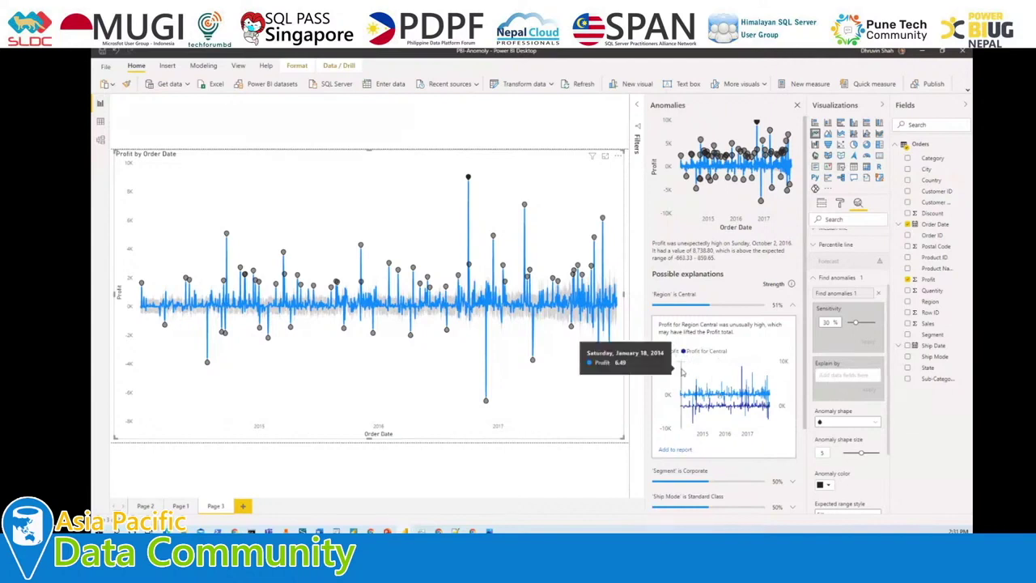
# Add the Central region explanation chart to the report page and enlarge it.
pyautogui.click(671, 450)
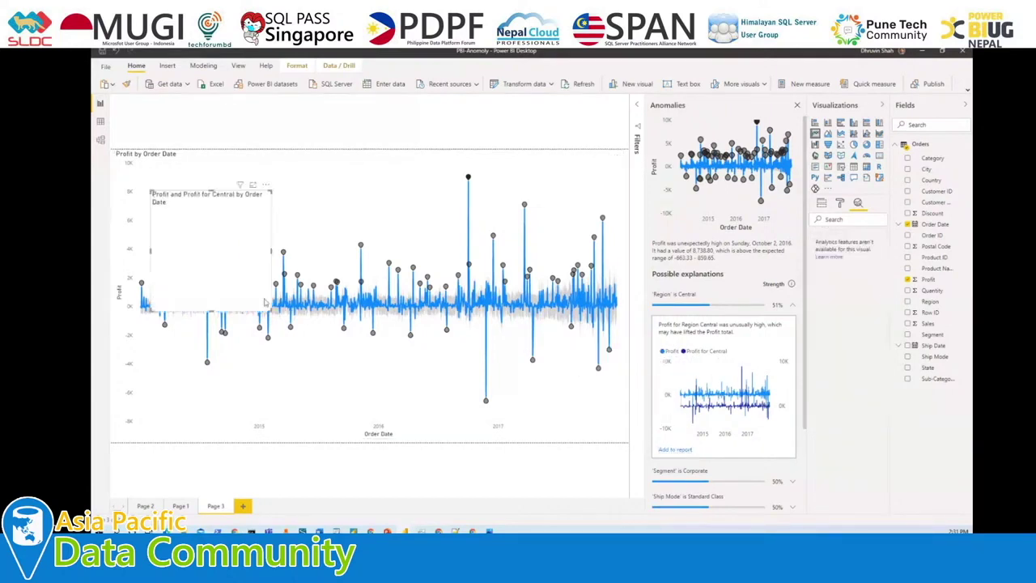
pyautogui.moveTo(271, 310); pyautogui.dragTo(372, 375)
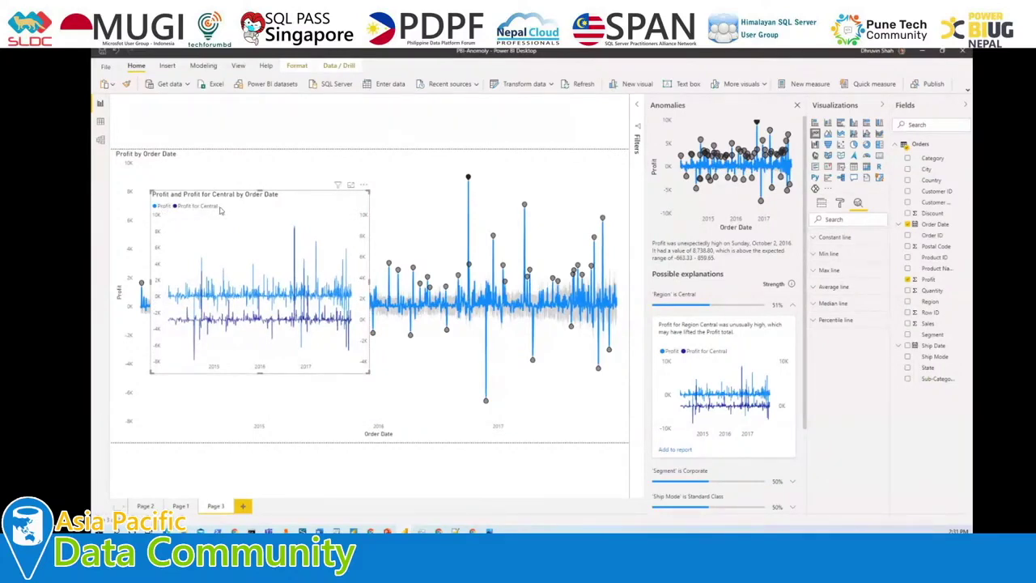
pyautogui.moveTo(291, 254)
# Remove the added Central region chart from the page and collapse its explanation.
pyautogui.click(365, 186)
pyautogui.click(378, 221)
pyautogui.click(792, 307)
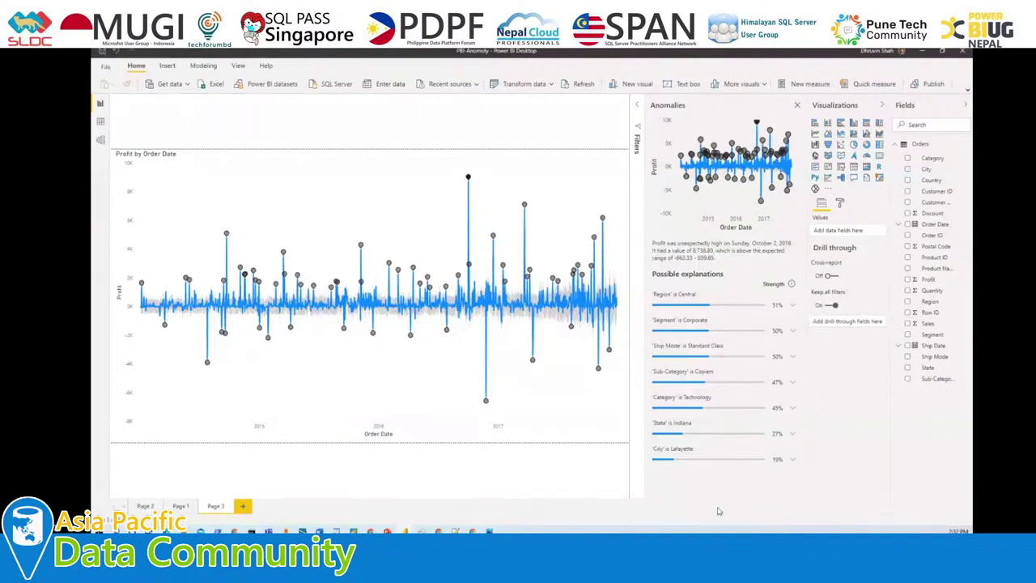
# Limit the anomaly explanations of the Profit by Order Date chart to the Region and Segment fields and apply the change.
pyautogui.click(541, 156)
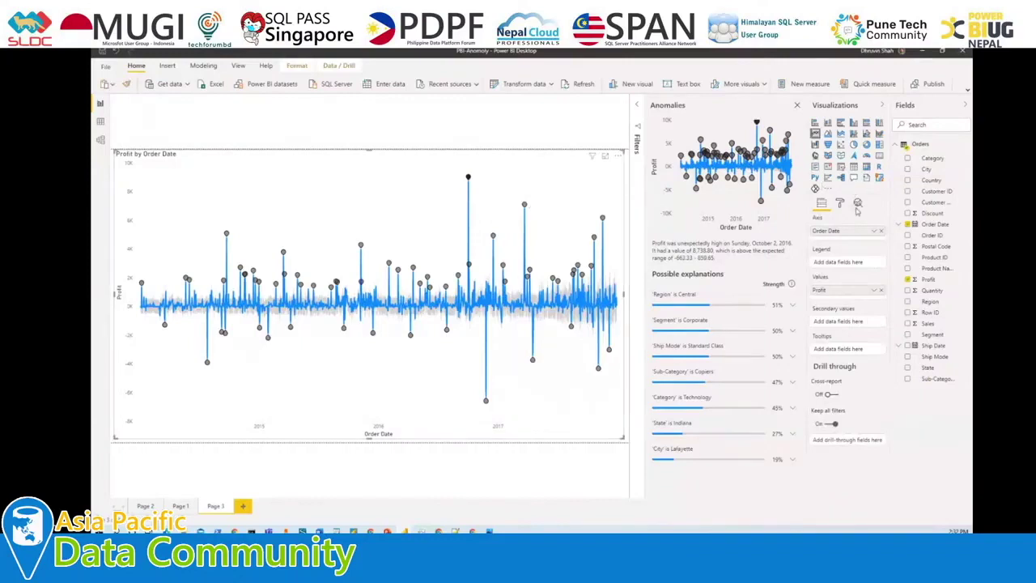
pyautogui.click(857, 205)
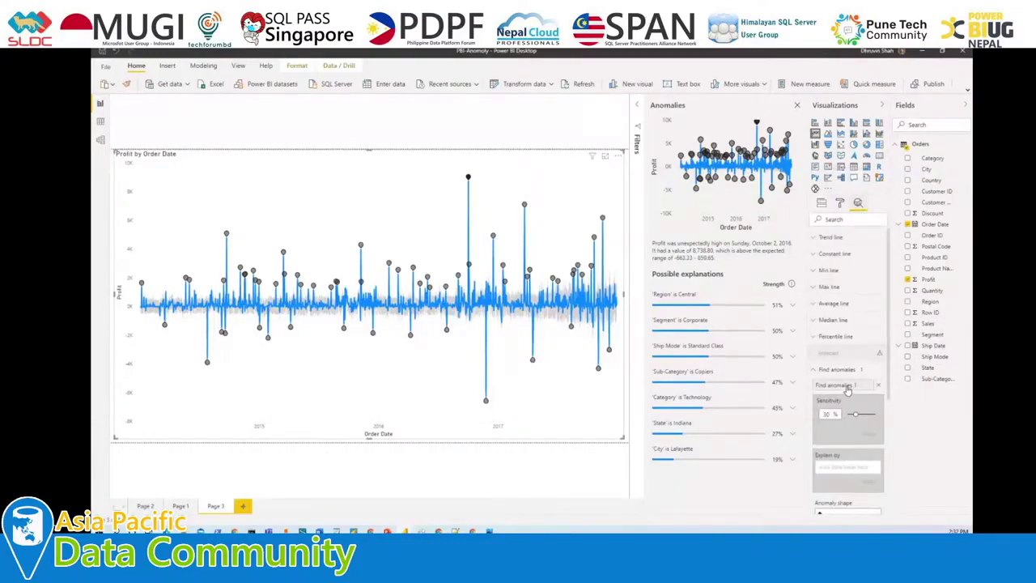
pyautogui.scroll(-2, 847, 391)
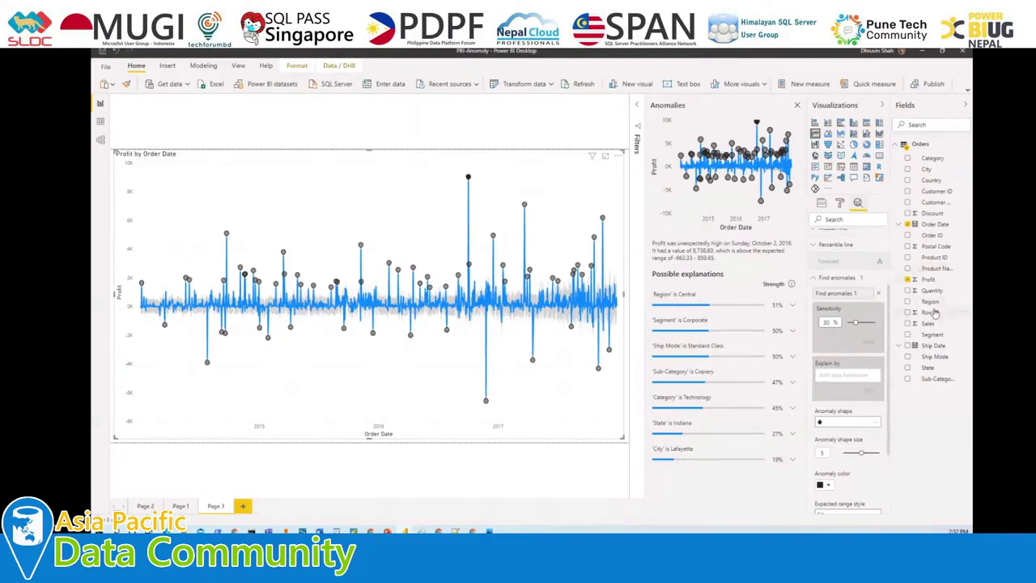
pyautogui.moveTo(880, 355); pyautogui.dragTo(865, 375)
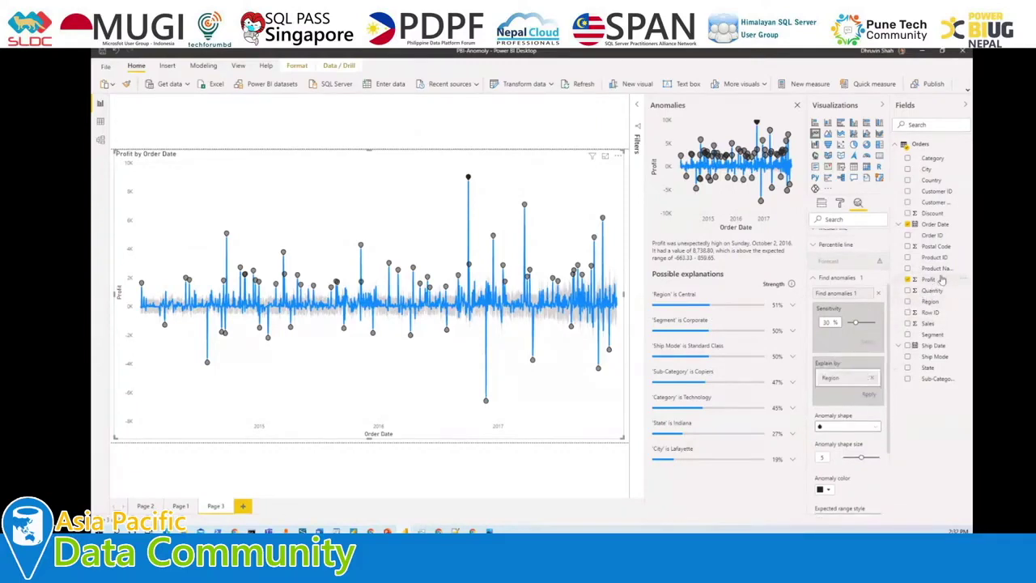
pyautogui.moveTo(939, 334); pyautogui.dragTo(868, 390)
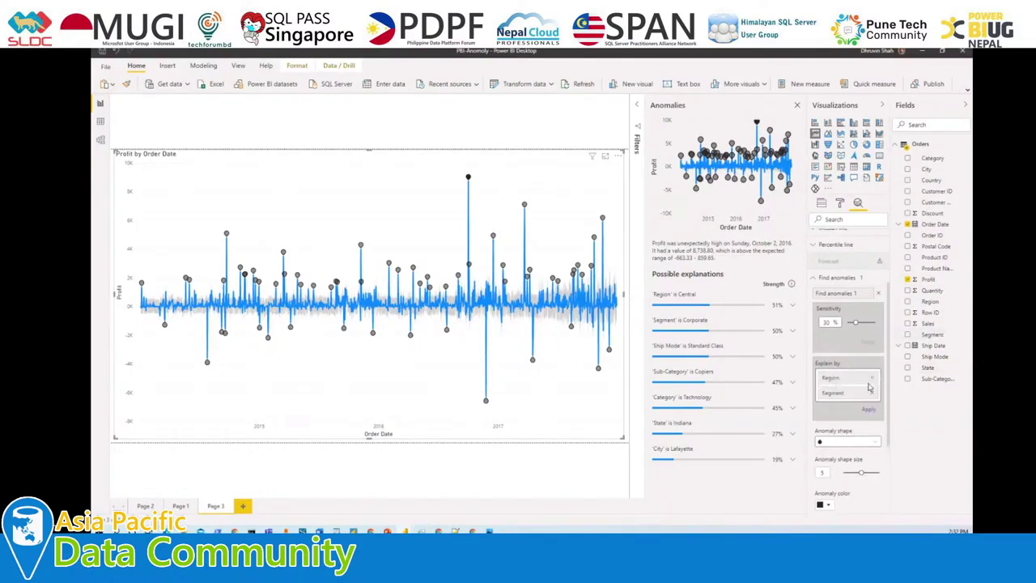
pyautogui.click(871, 411)
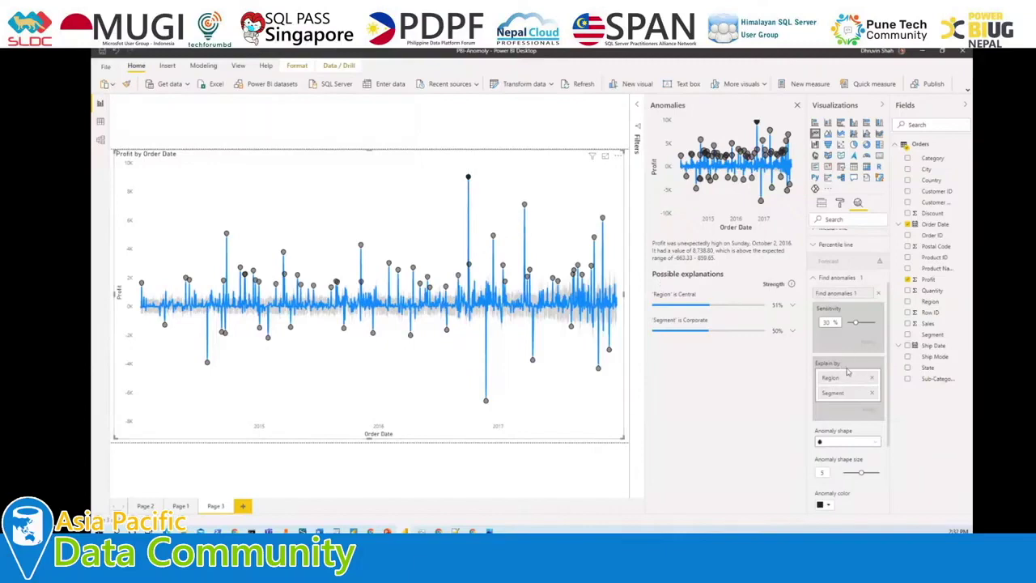
# Change the anomaly shape to the small marker listed between the square and the triangle.
pyautogui.scroll(-2, 847, 371)
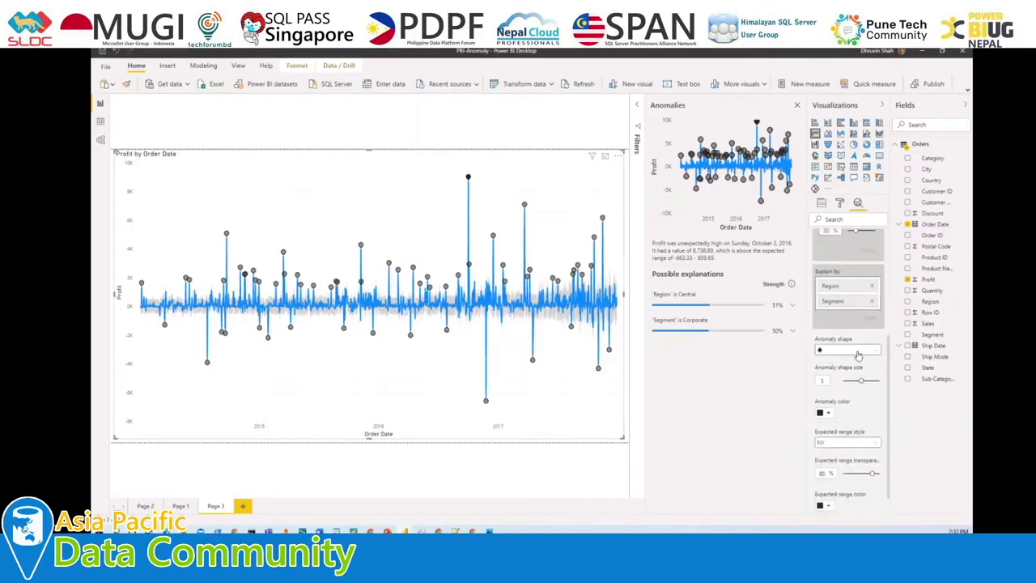
pyautogui.click(854, 353)
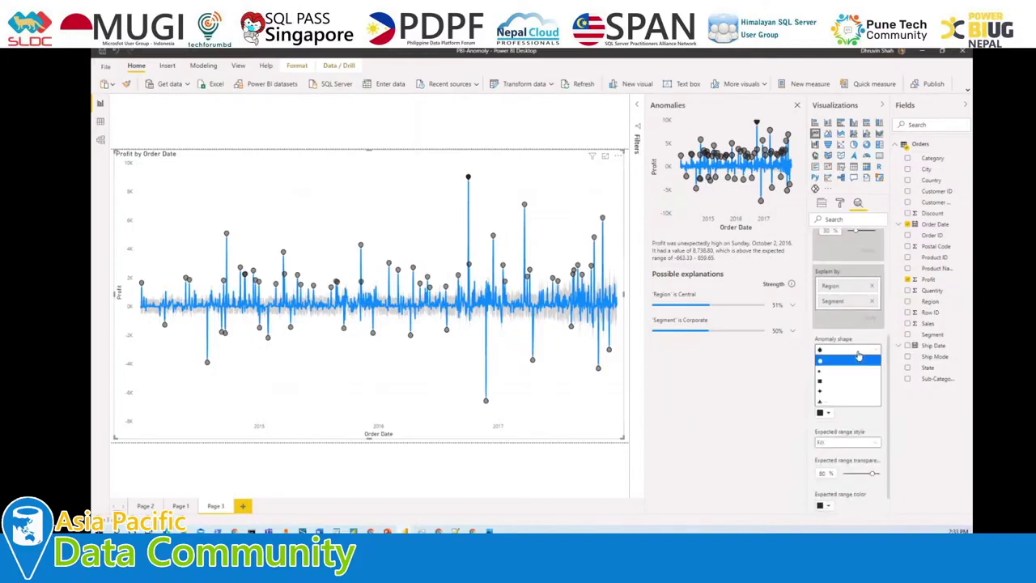
pyautogui.click(851, 391)
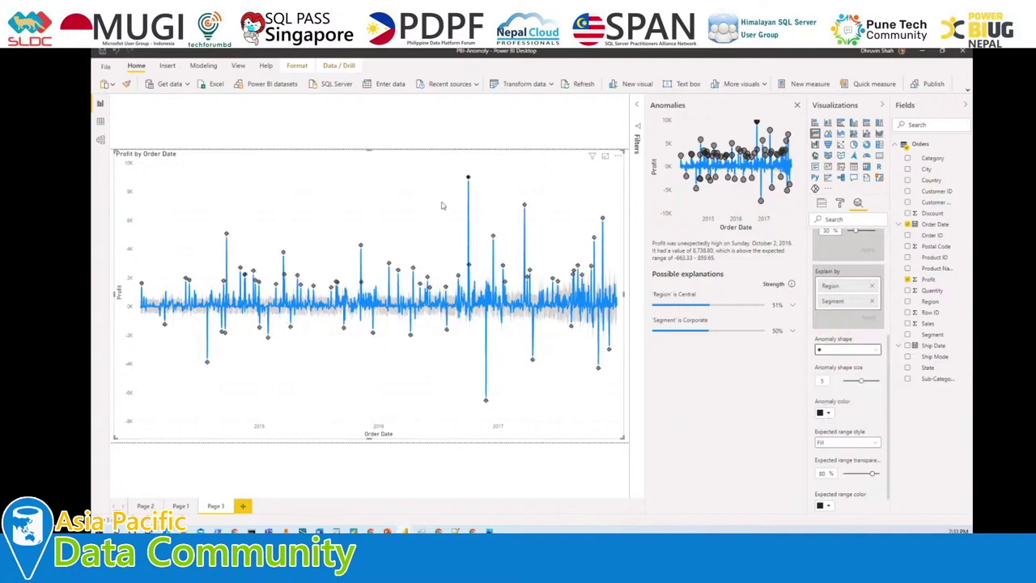
# Set the anomaly color of the Profit by Order Date chart to the pink shade among the recent colors.
pyautogui.click(824, 415)
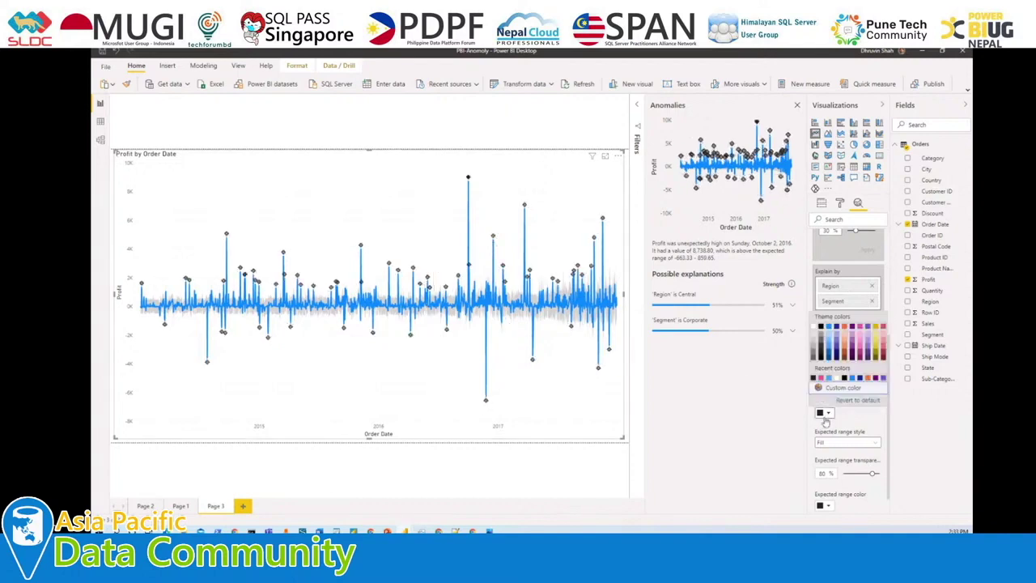
pyautogui.click(820, 377)
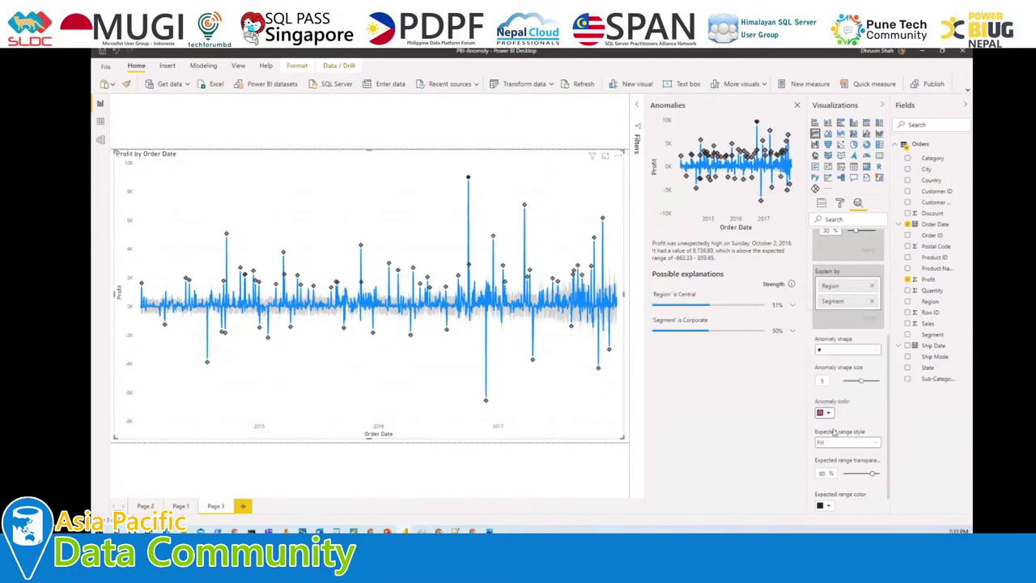
pyautogui.scroll(-1, 834, 433)
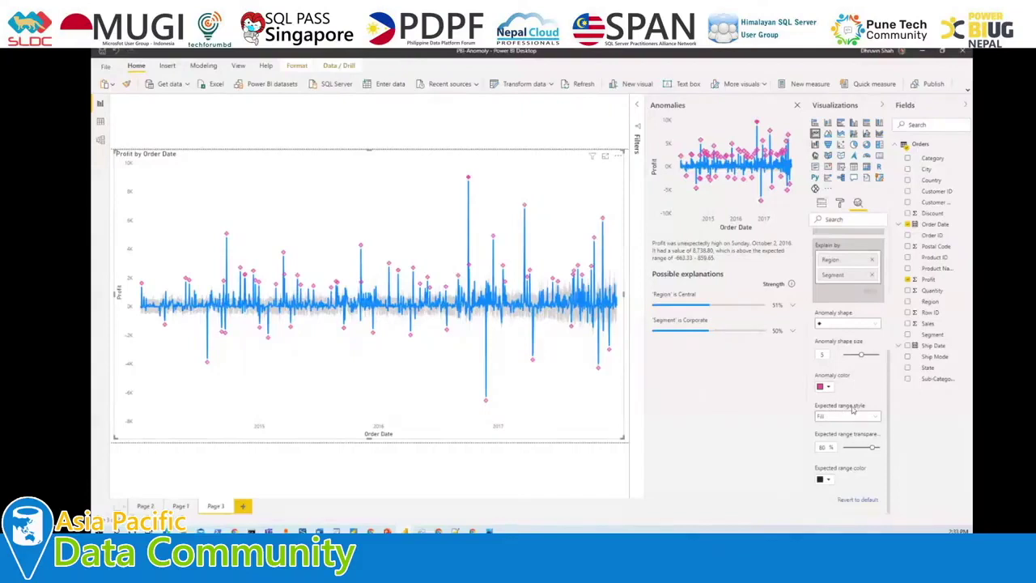
pyautogui.moveTo(851, 410)
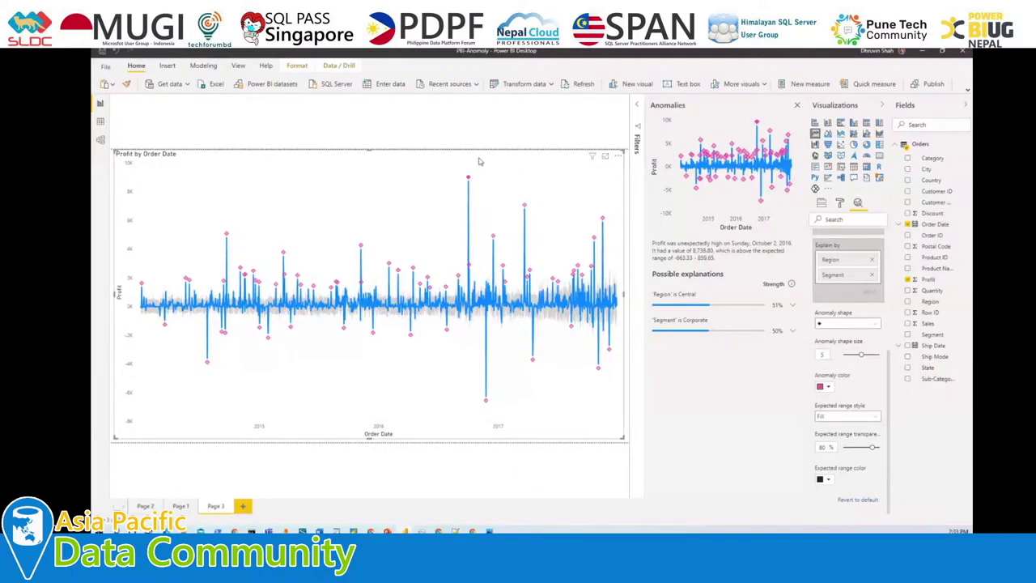
# Turn on the zoom slider for the Profit by Order Date chart.
pyautogui.click(821, 203)
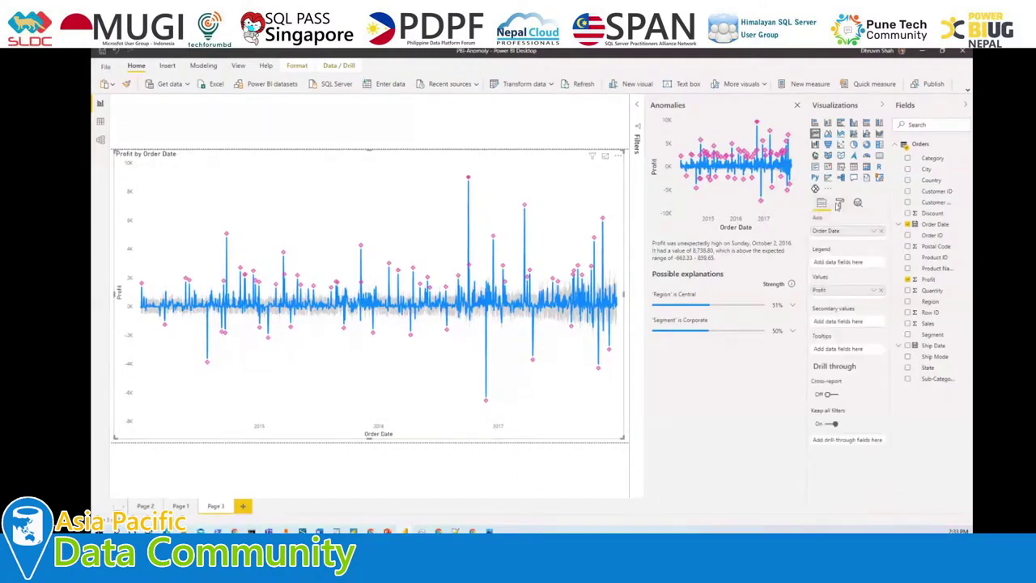
pyautogui.click(840, 203)
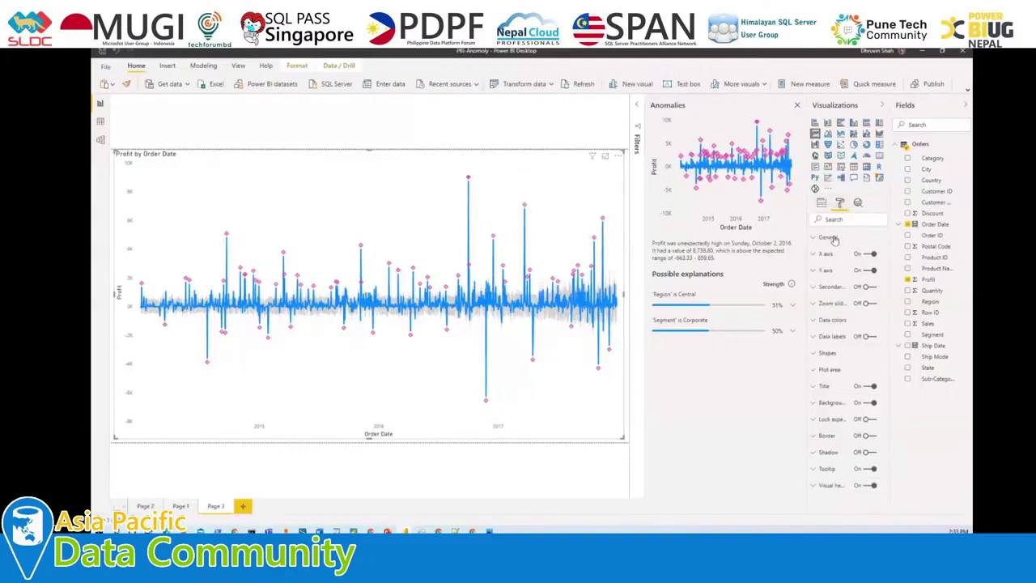
pyautogui.click(865, 305)
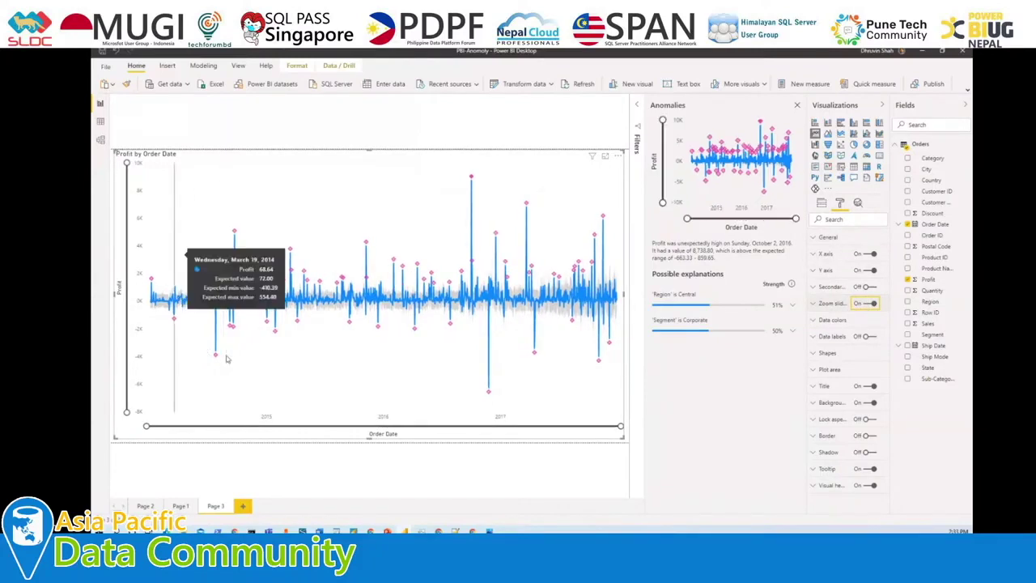
# Narrow the chart's Order Date range with the zoom slider to about September 2015 through April 2016.
pyautogui.moveTo(145, 435); pyautogui.dragTo(294, 432)
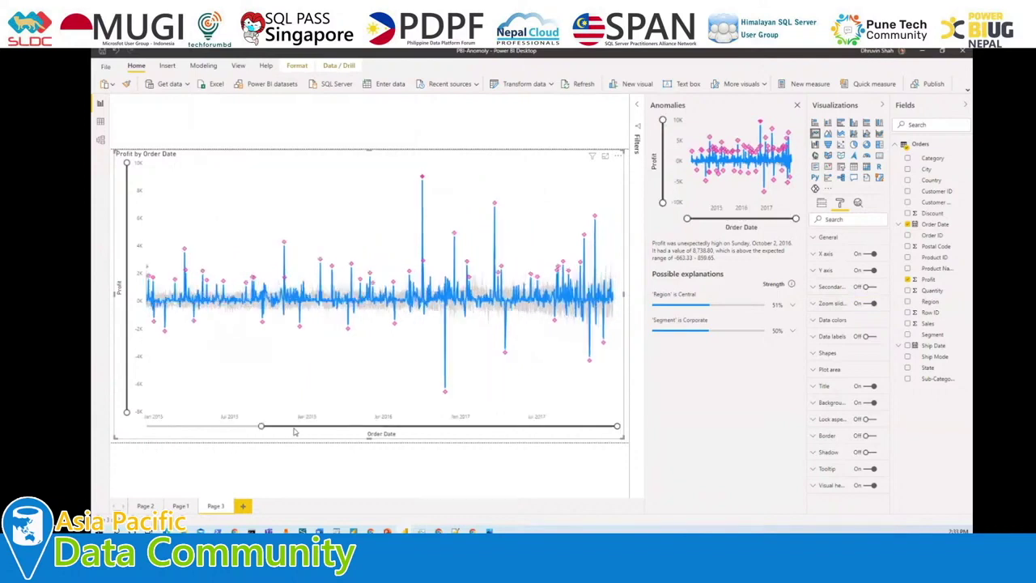
pyautogui.moveTo(295, 432); pyautogui.dragTo(307, 431)
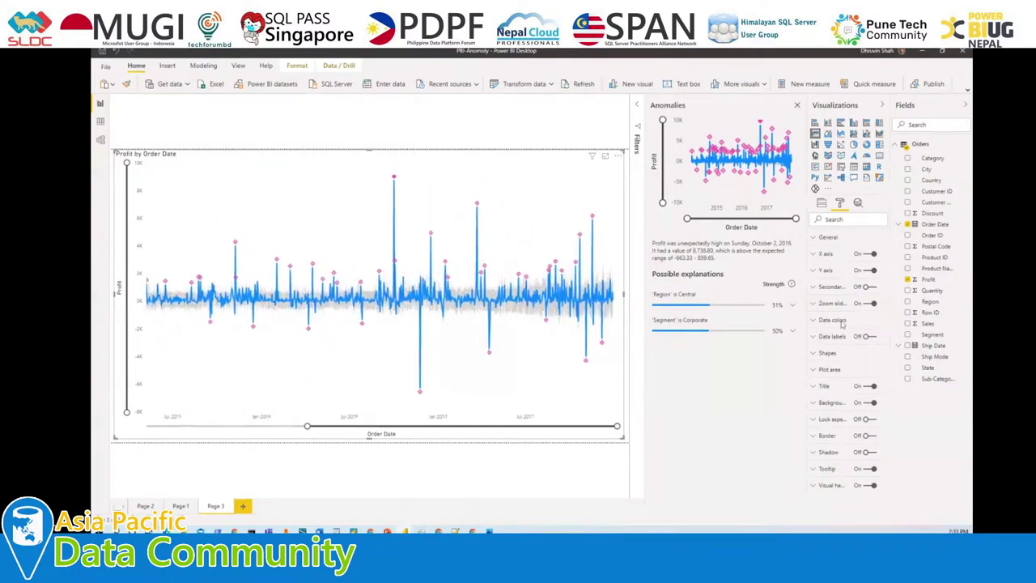
pyautogui.click(617, 427)
pyautogui.moveTo(564, 432); pyautogui.dragTo(456, 434)
pyautogui.moveTo(456, 434); pyautogui.dragTo(412, 432)
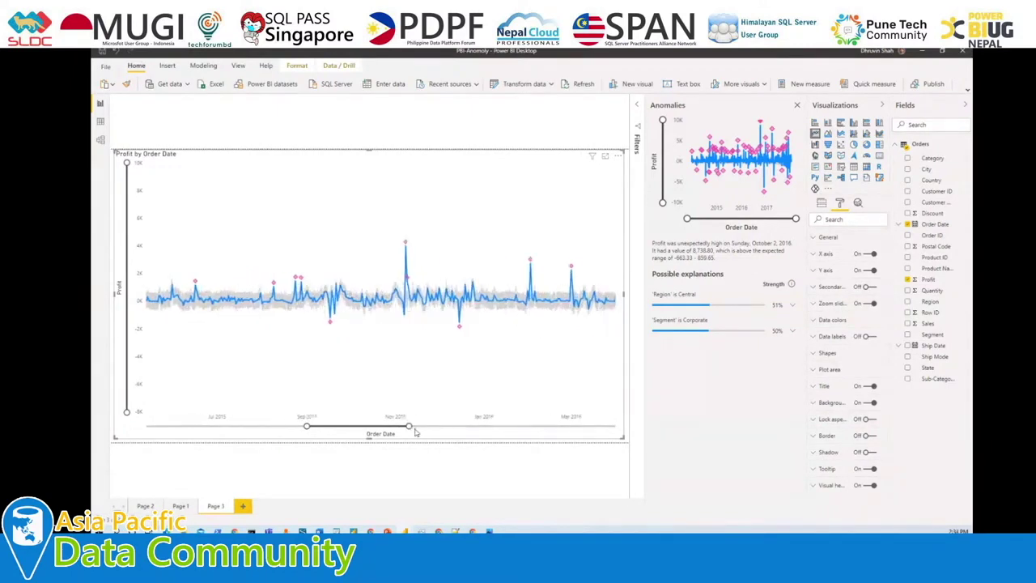
pyautogui.moveTo(308, 431); pyautogui.dragTo(339, 432)
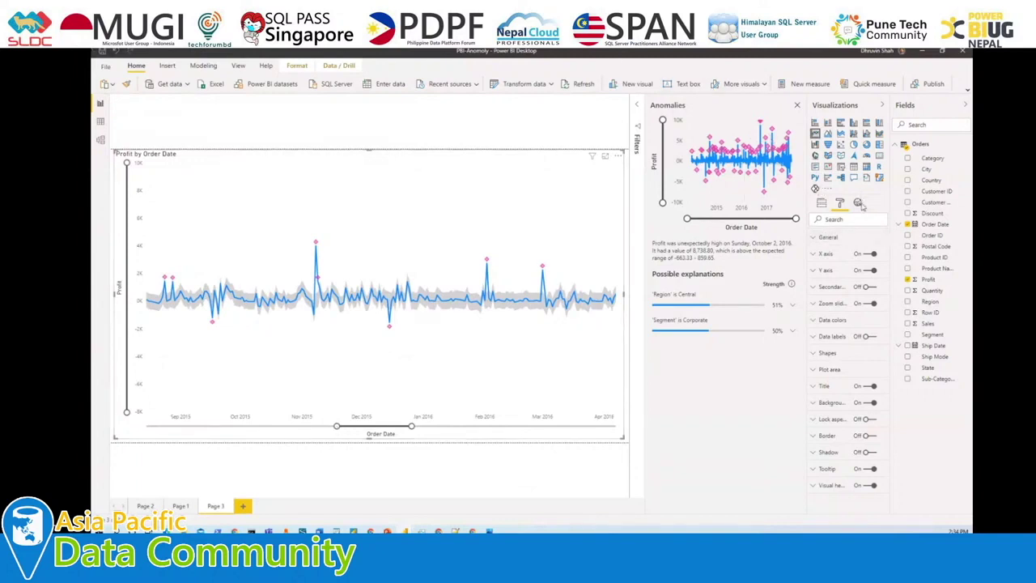
# Set the expected range style of the anomaly detection to Line and inspect the November 2015 anomaly values.
pyautogui.click(859, 203)
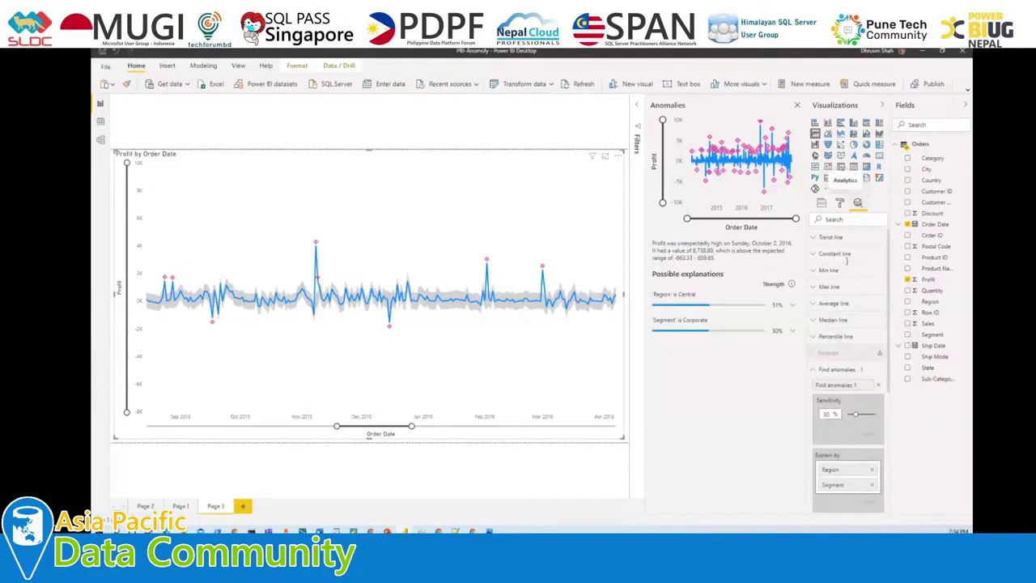
pyautogui.scroll(-5, 829, 414)
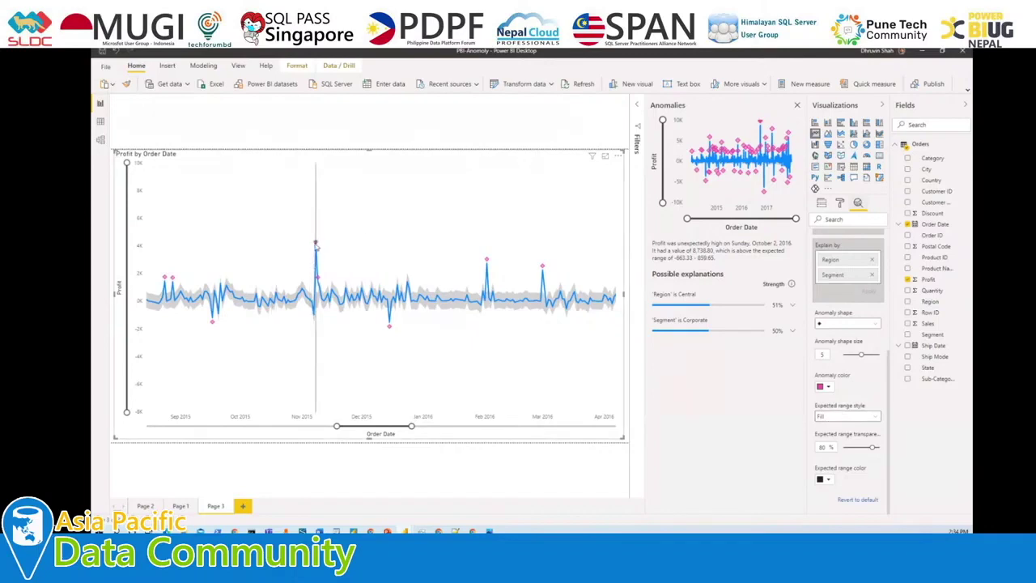
pyautogui.moveTo(317, 247)
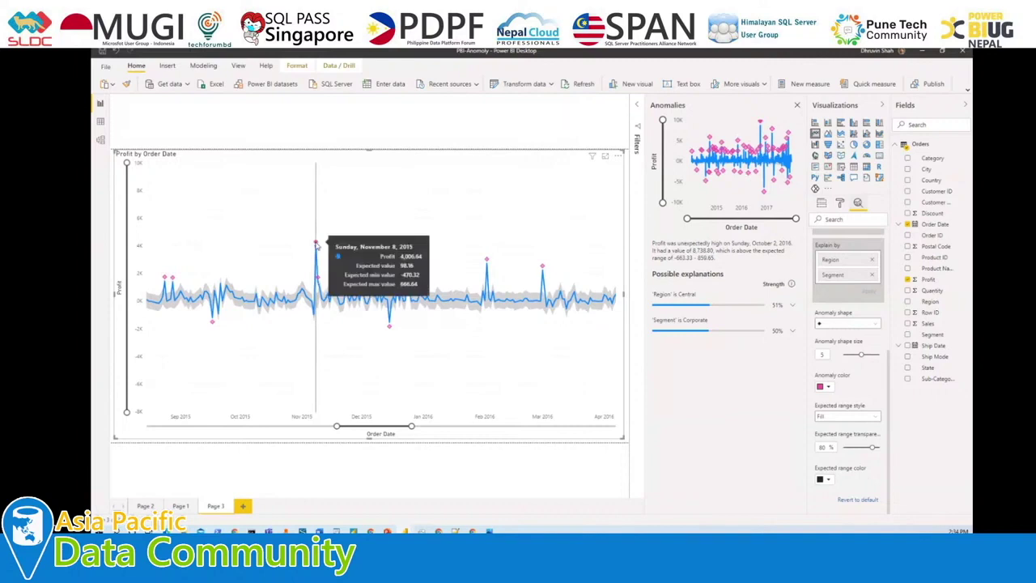
pyautogui.click(842, 419)
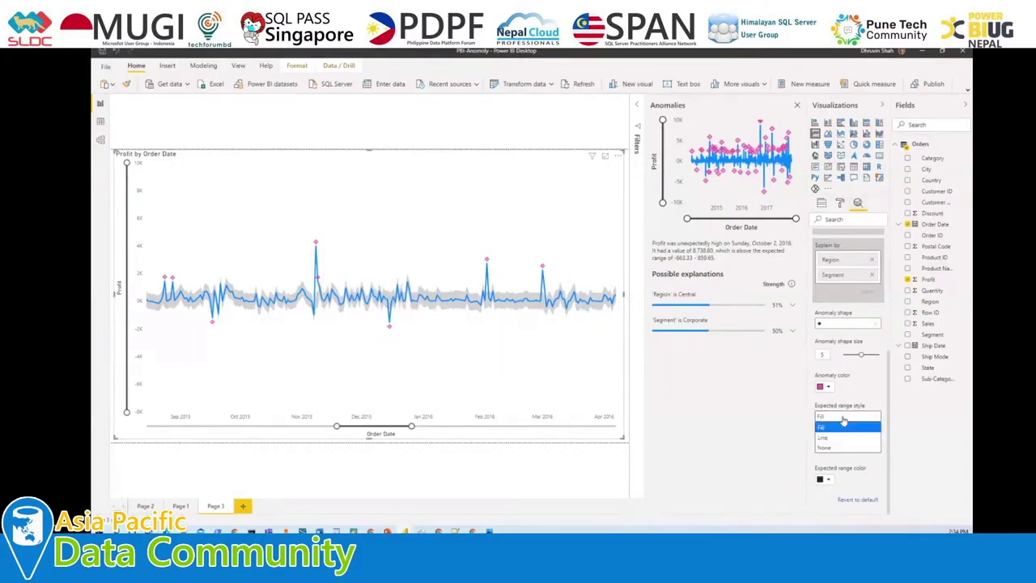
pyautogui.click(836, 437)
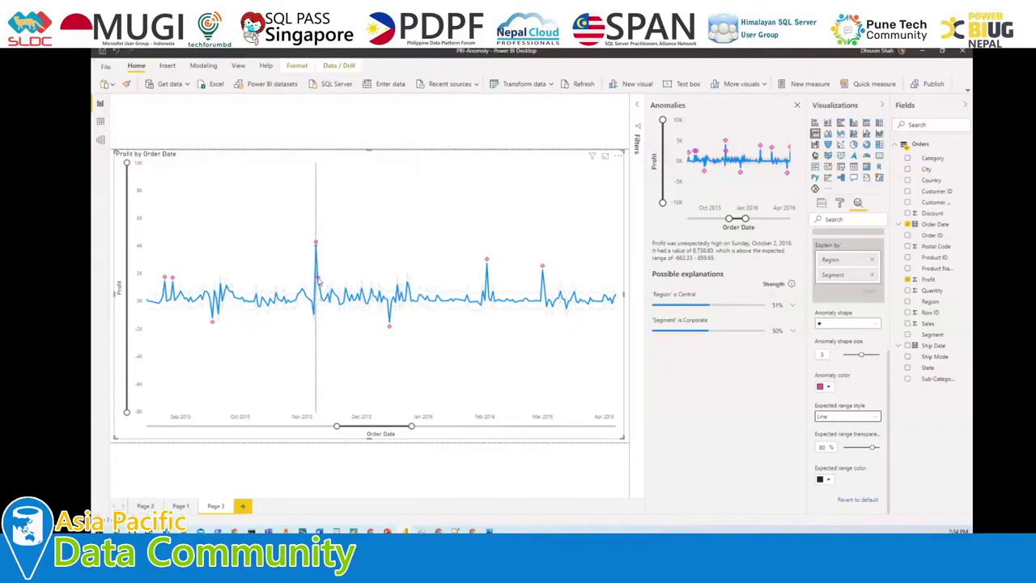
pyautogui.moveTo(318, 279)
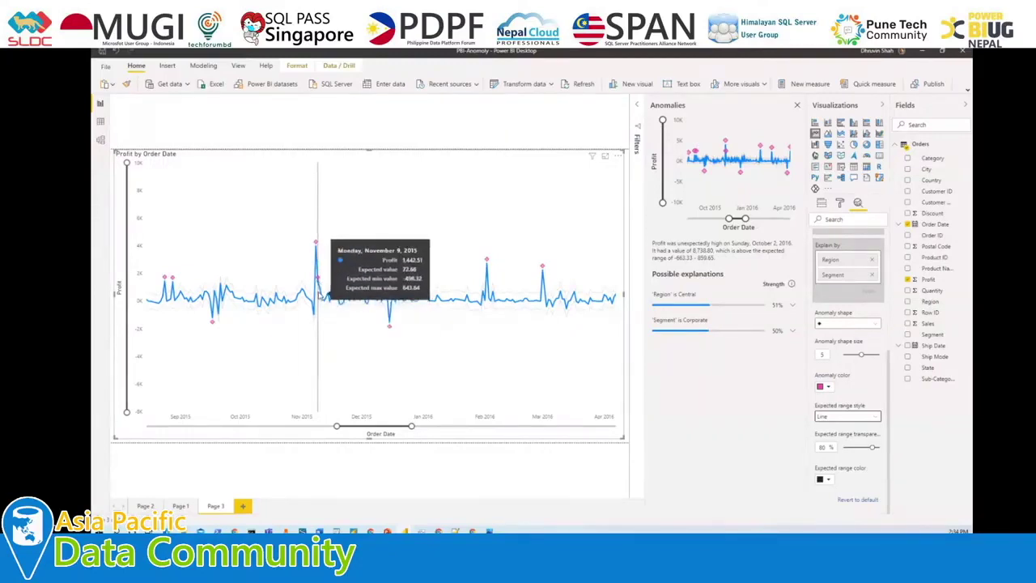
# Set the expected range color to the dark purple Theme color 4, 25% darker, and its transparency to 0%.
pyautogui.click(825, 479)
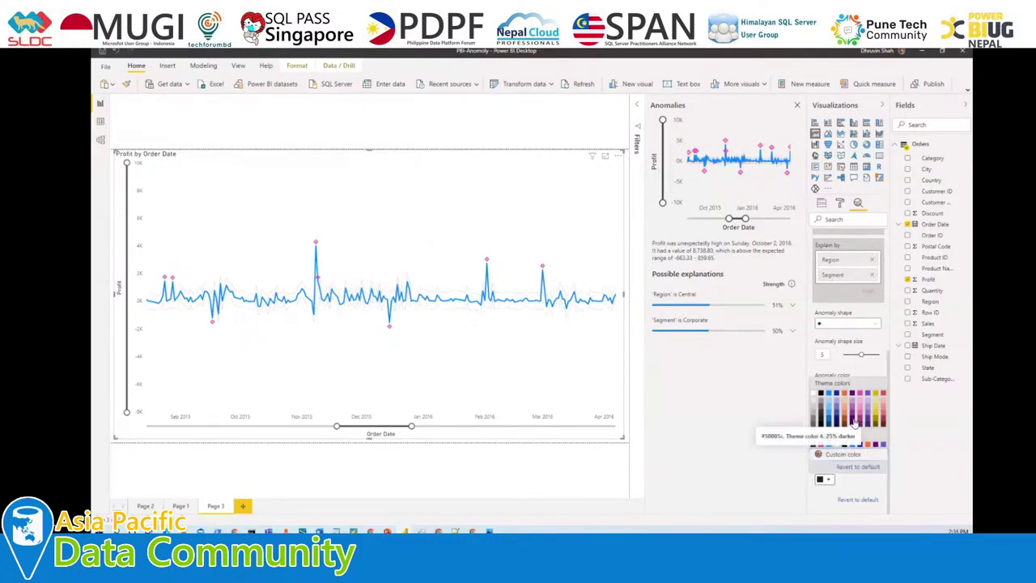
pyautogui.click(854, 422)
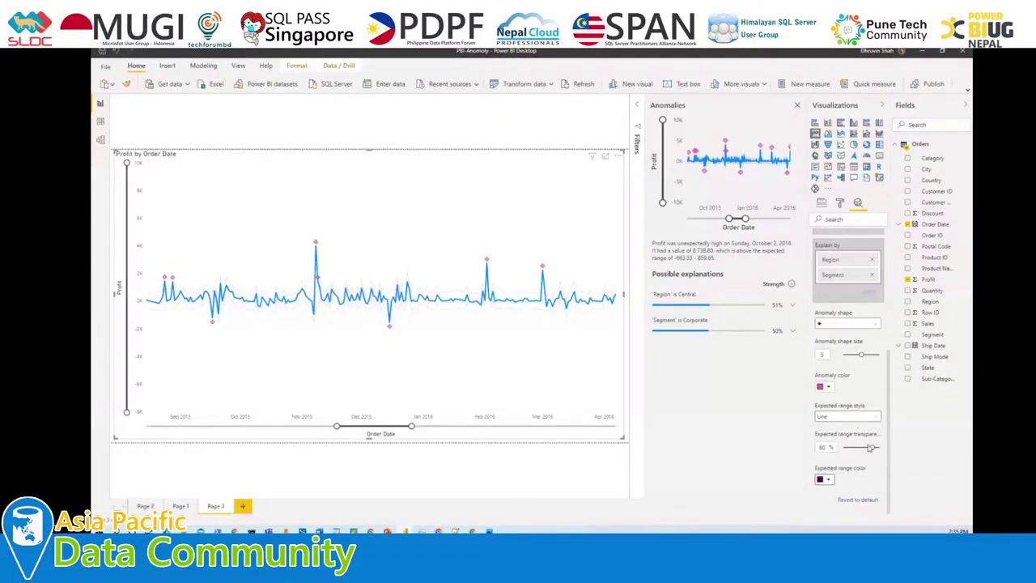
pyautogui.moveTo(872, 446); pyautogui.dragTo(841, 447)
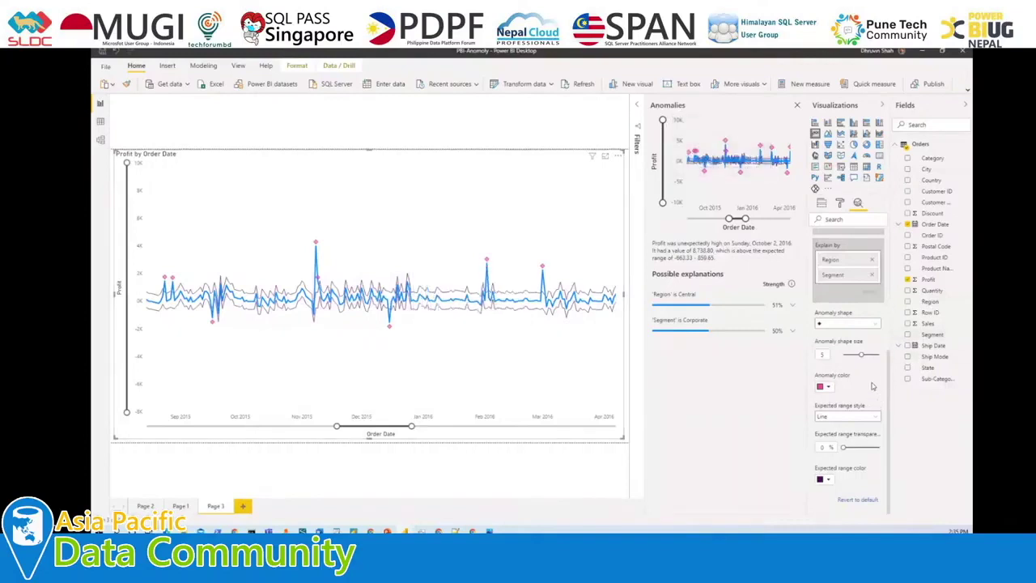
pyautogui.scroll(3, 872, 393)
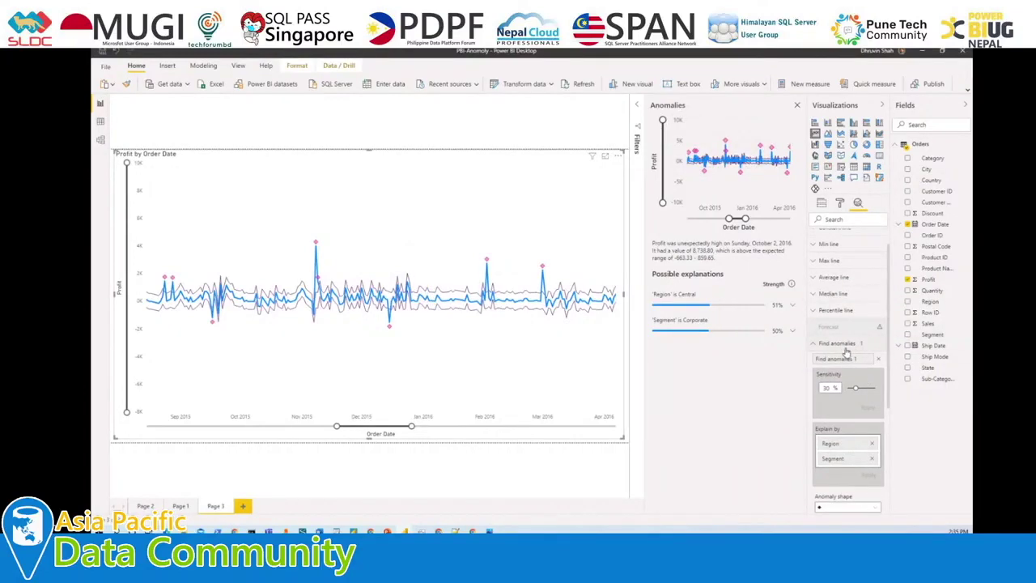
pyautogui.scroll(-2, 844, 433)
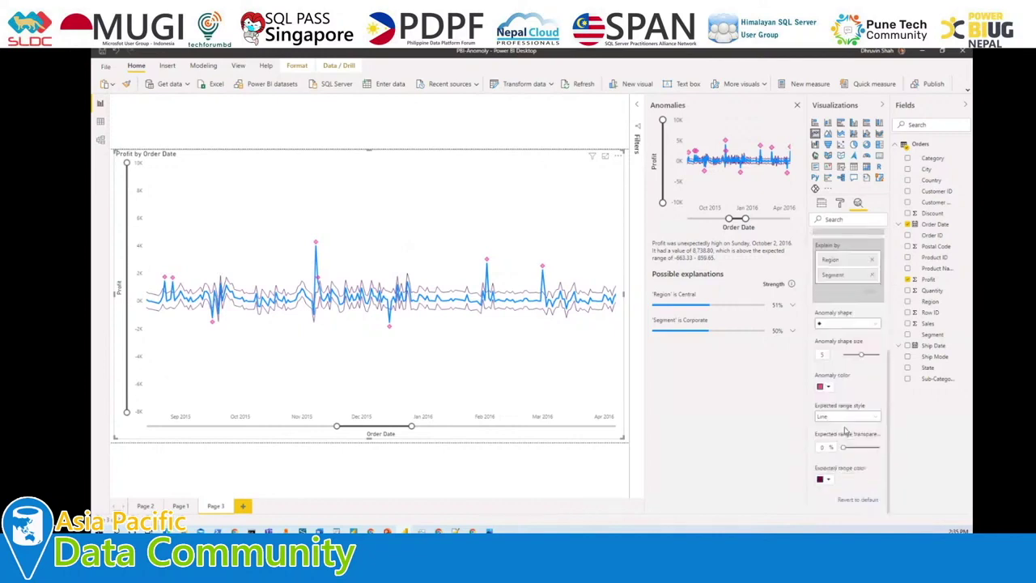
pyautogui.scroll(3, 865, 397)
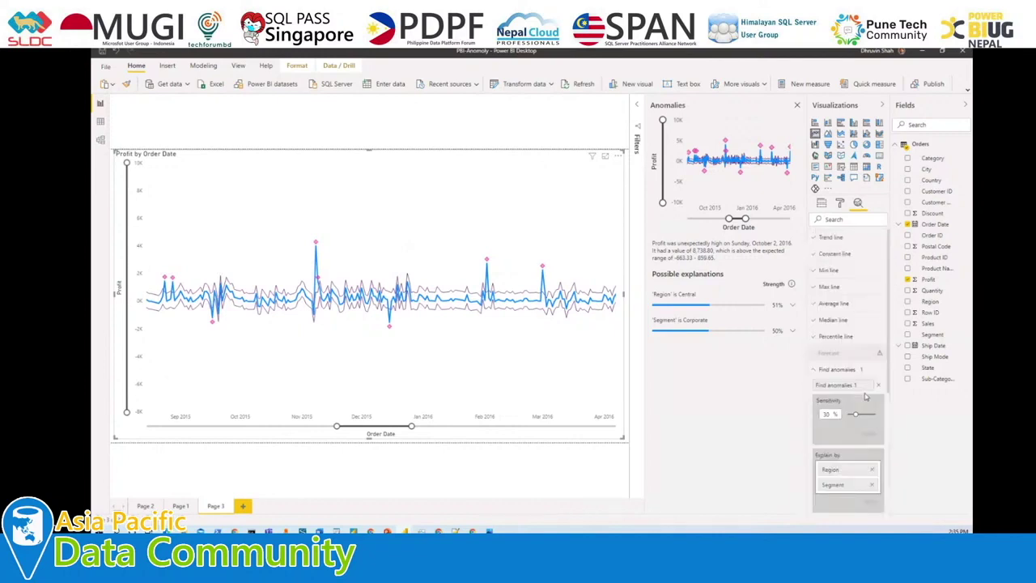
pyautogui.click(816, 373)
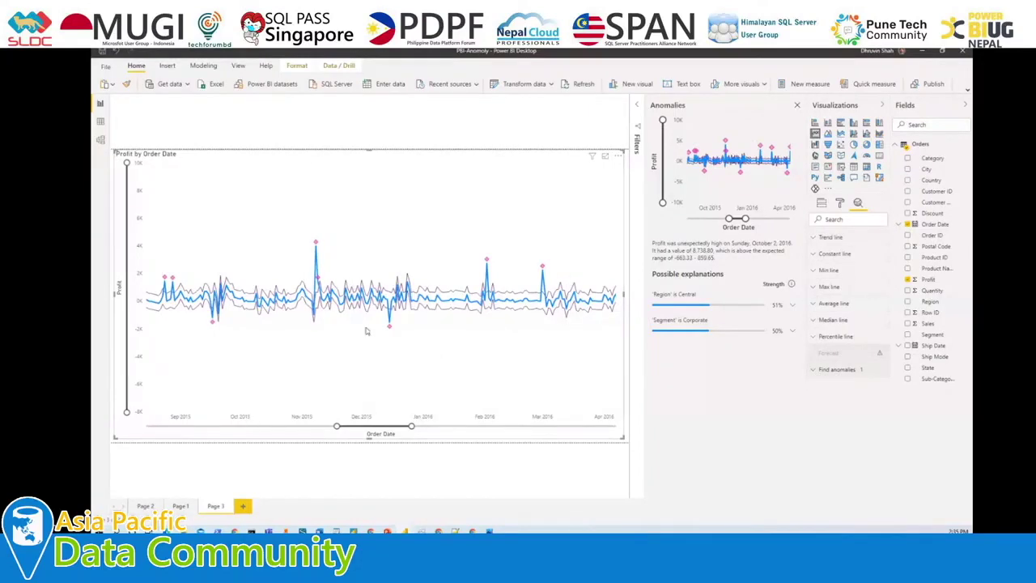
# Remove the Segment and Region fields from the anomaly detection's Explain by setting and apply the change.
pyautogui.moveTo(366, 329)
pyautogui.click(816, 370)
pyautogui.scroll(-2, 859, 421)
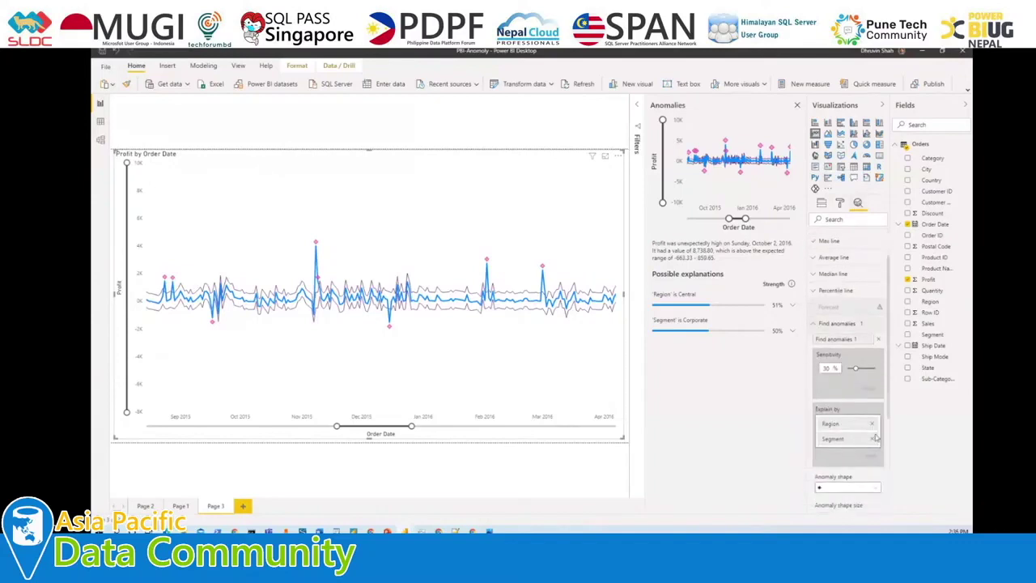
pyautogui.click(873, 380)
pyautogui.click(873, 378)
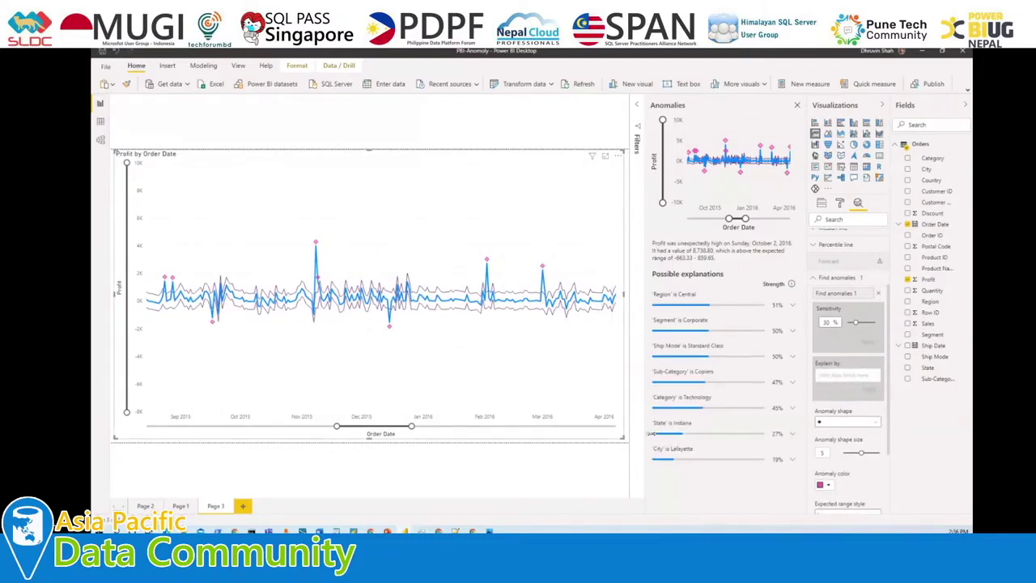
# Try adding the explanation chart for the city of Lafayette to the report page, slightly enlarged, and delete it again.
pyautogui.click(793, 459)
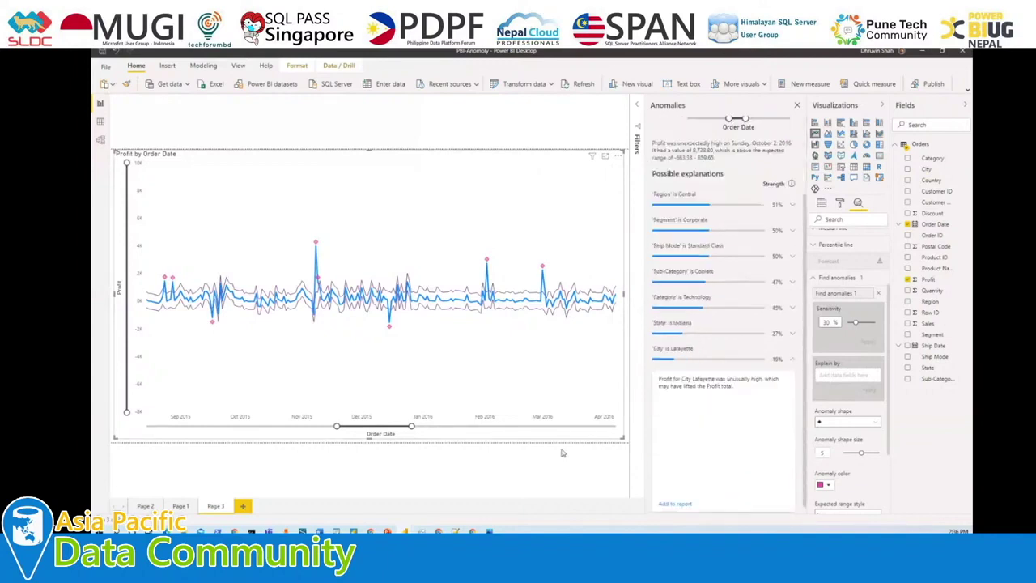
pyautogui.click(680, 496)
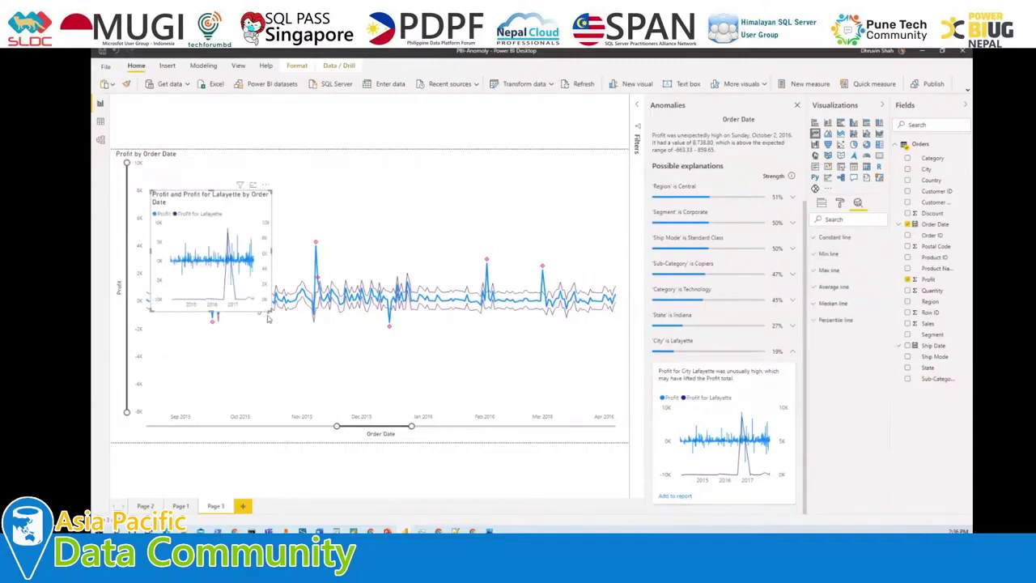
pyautogui.moveTo(270, 310); pyautogui.dragTo(276, 321)
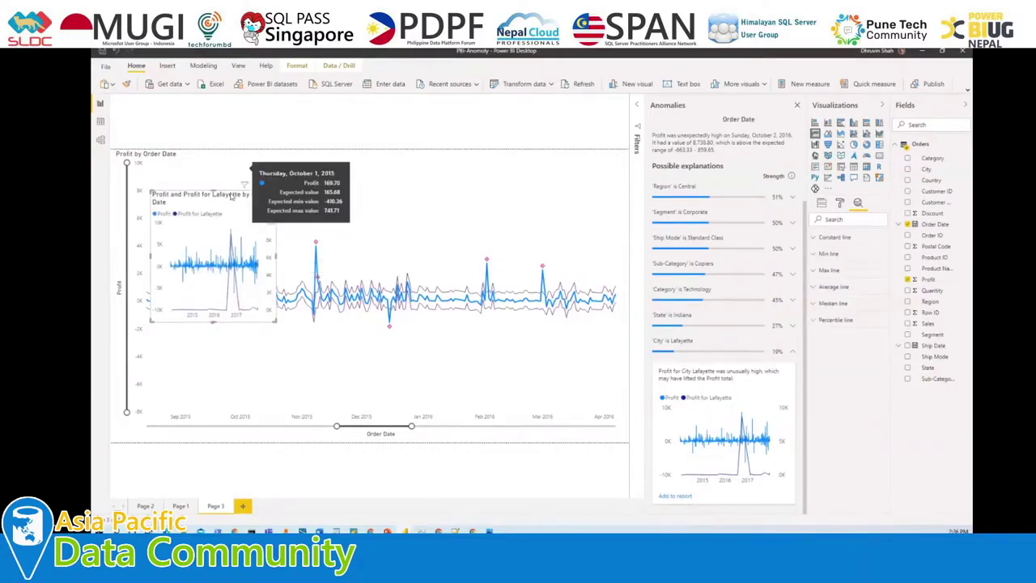
pyautogui.press('Delete')
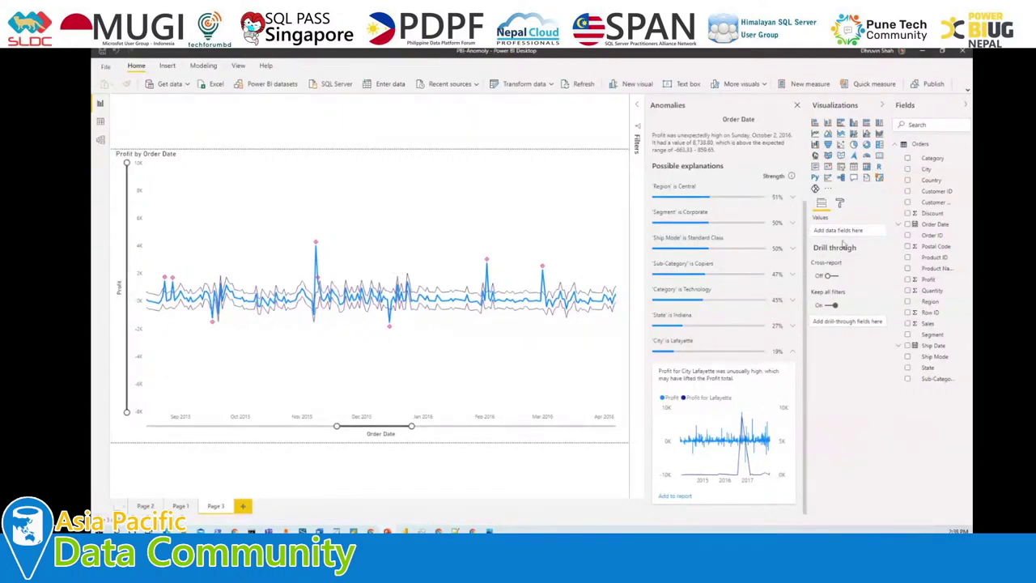
# Reselect the Profit by Order Date chart and review its Find anomalies settings and data point details.
pyautogui.click(841, 207)
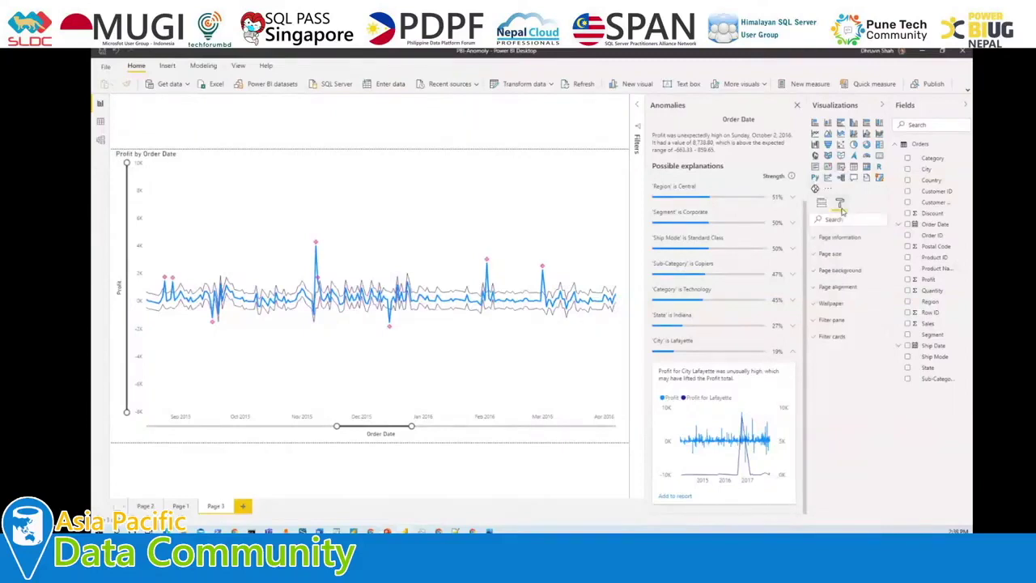
pyautogui.click(567, 196)
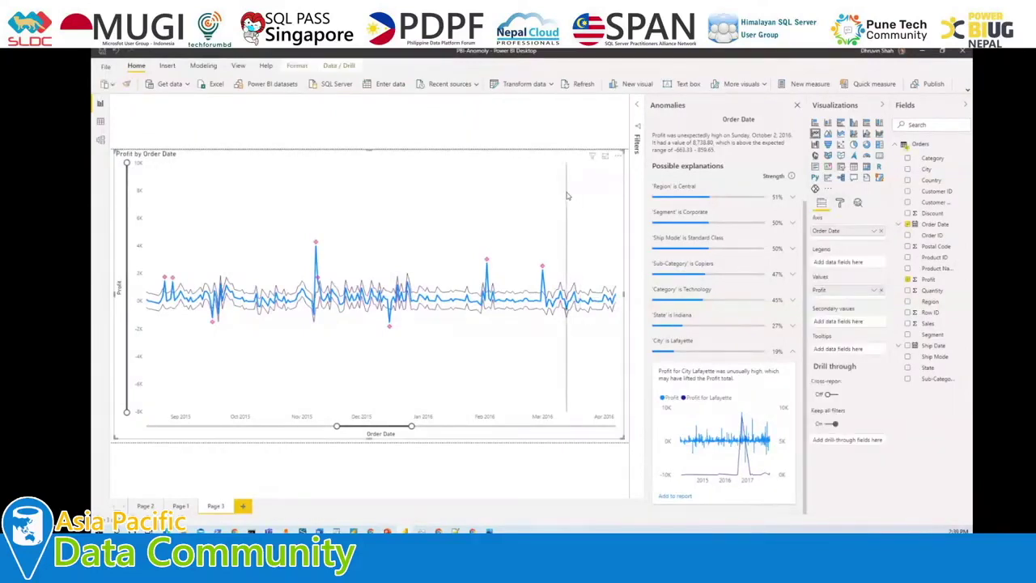
pyautogui.click(841, 208)
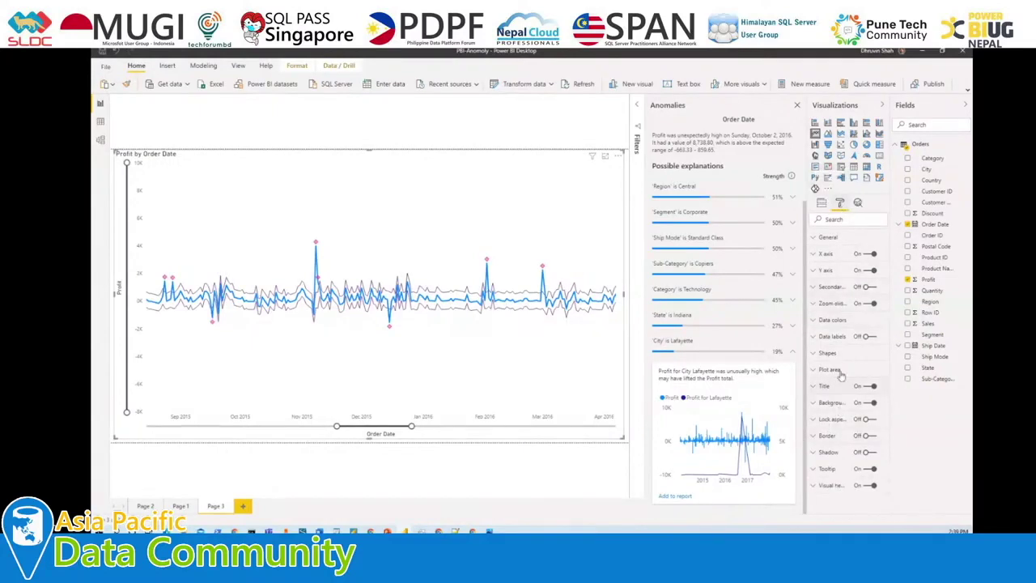
pyautogui.click(858, 202)
pyautogui.click(836, 368)
pyautogui.click(829, 415)
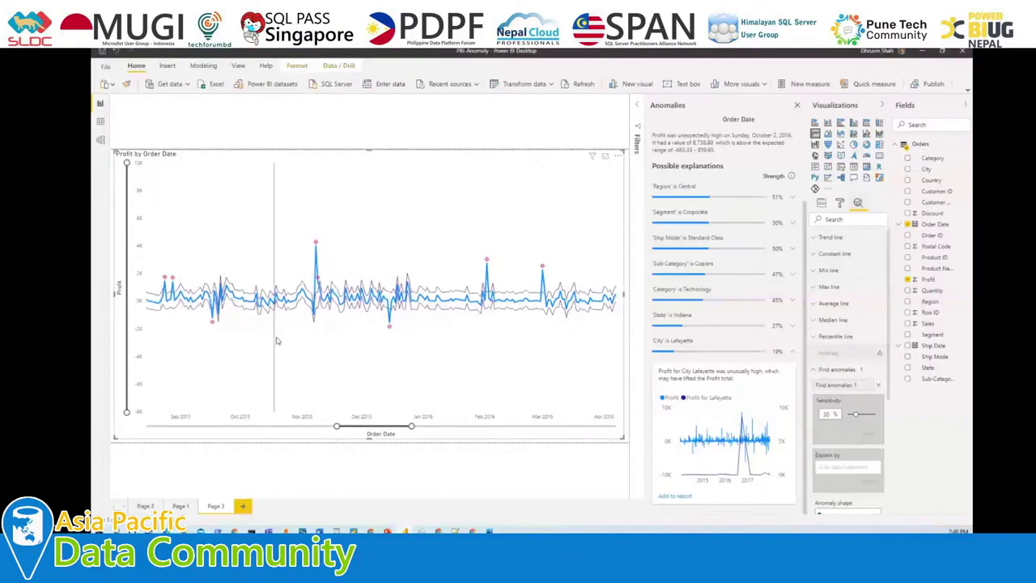
pyautogui.moveTo(279, 353)
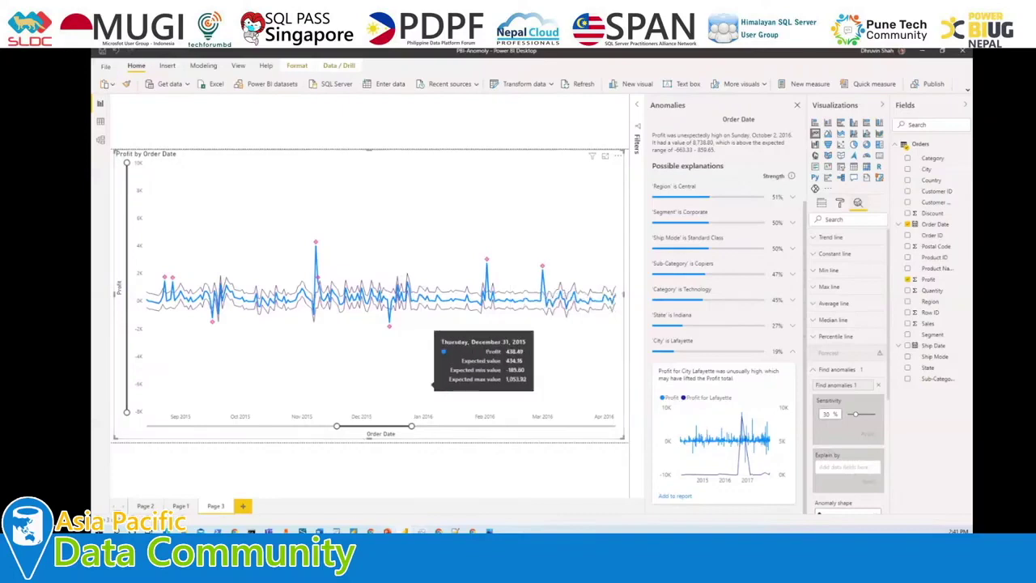
# Switch to Chrome to view the YouTube channel's uploaded videos and return to the Power BI report.
pyautogui.moveTo(438, 531)
pyautogui.moveTo(473, 531)
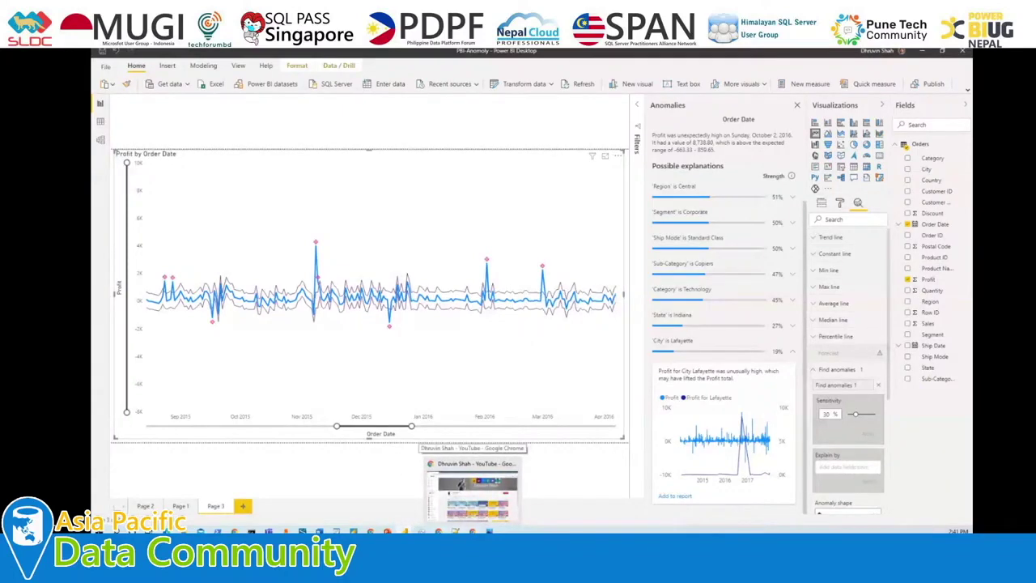
pyautogui.moveTo(371, 531)
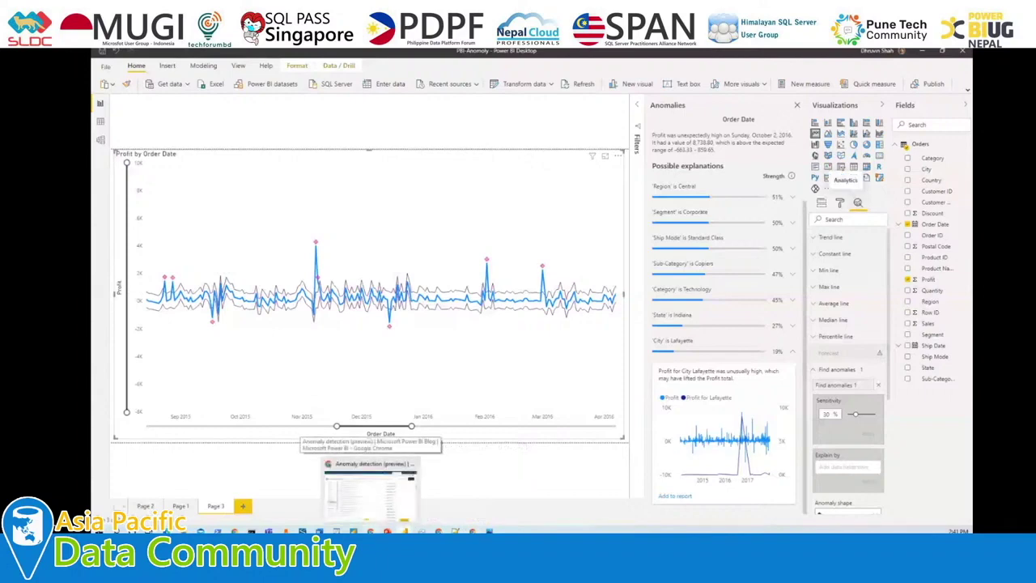
pyautogui.click(473, 531)
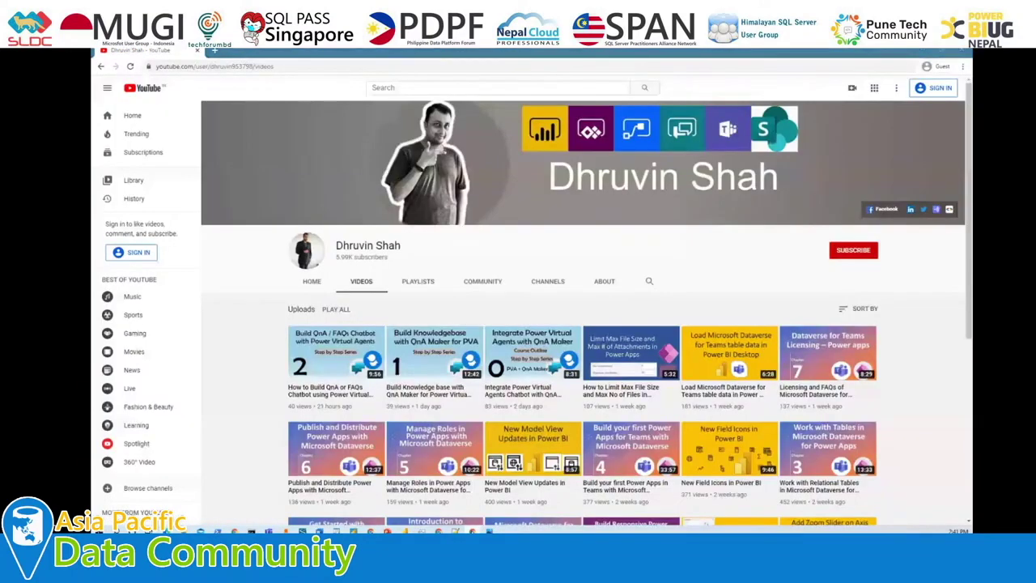
pyautogui.click(473, 531)
pyautogui.moveTo(371, 531)
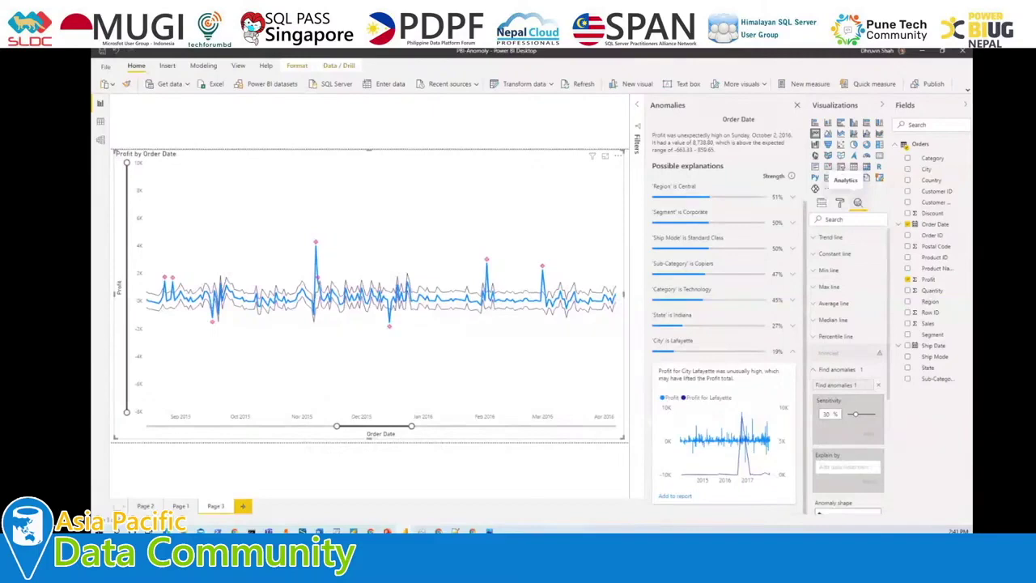
pyautogui.press('super+d')
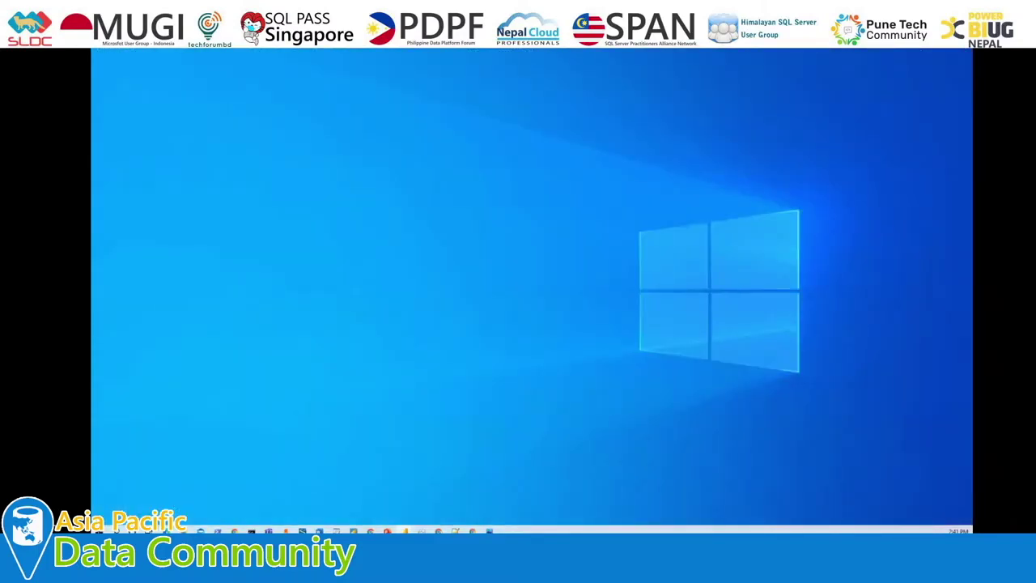
pyautogui.press('super+d')
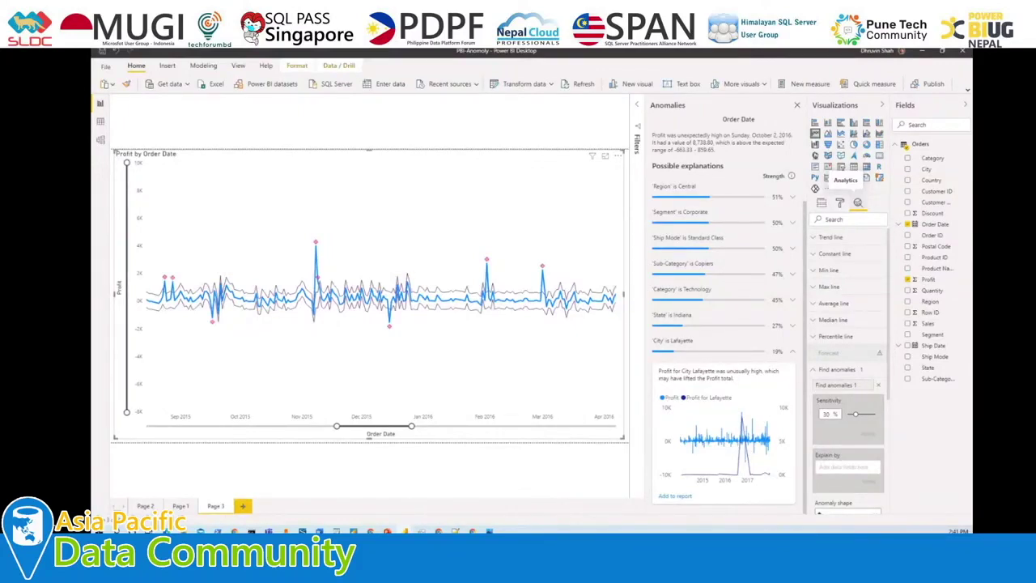
# Close the anomaly explanations beside the Profit by Order Date chart and collapse and re-expand the Find anomalies settings.
pyautogui.moveTo(491, 199)
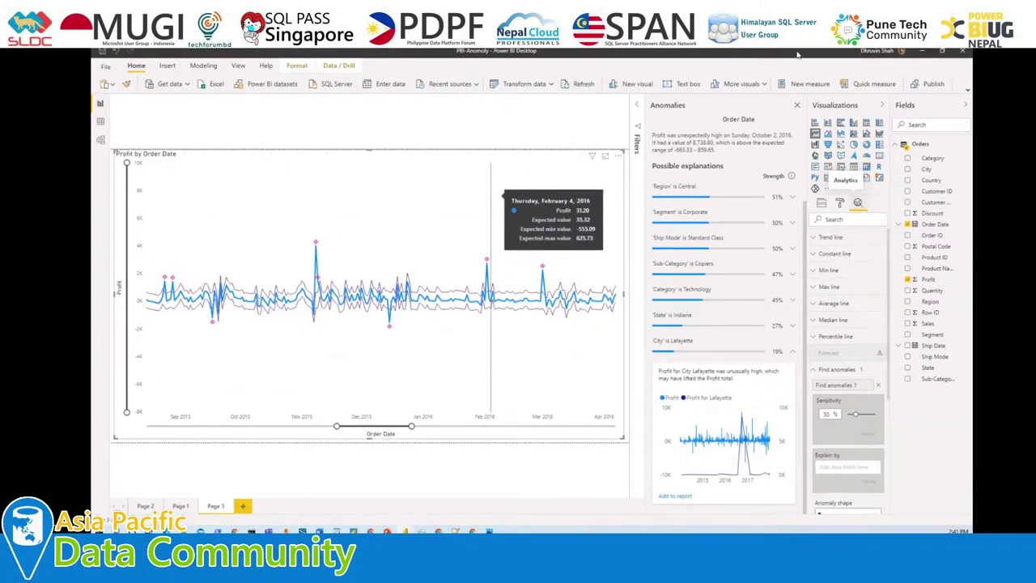
pyautogui.click(796, 105)
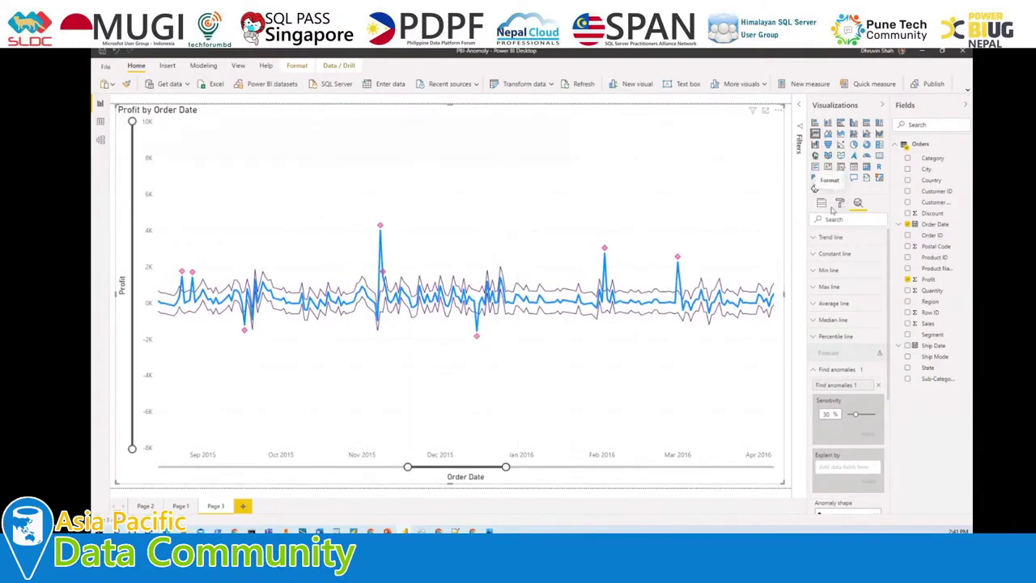
pyautogui.moveTo(420, 353)
pyautogui.click(817, 369)
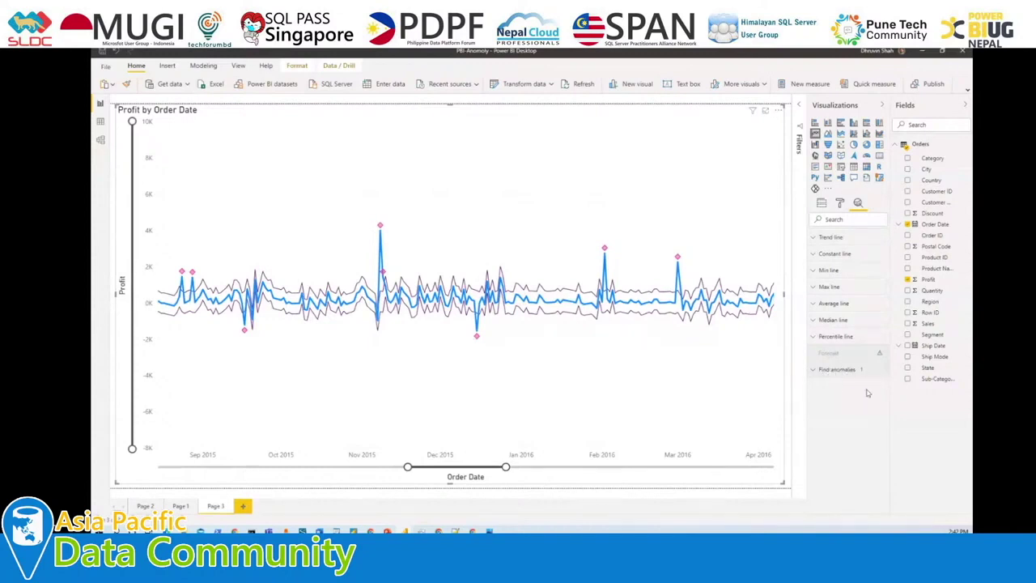
pyautogui.click(816, 373)
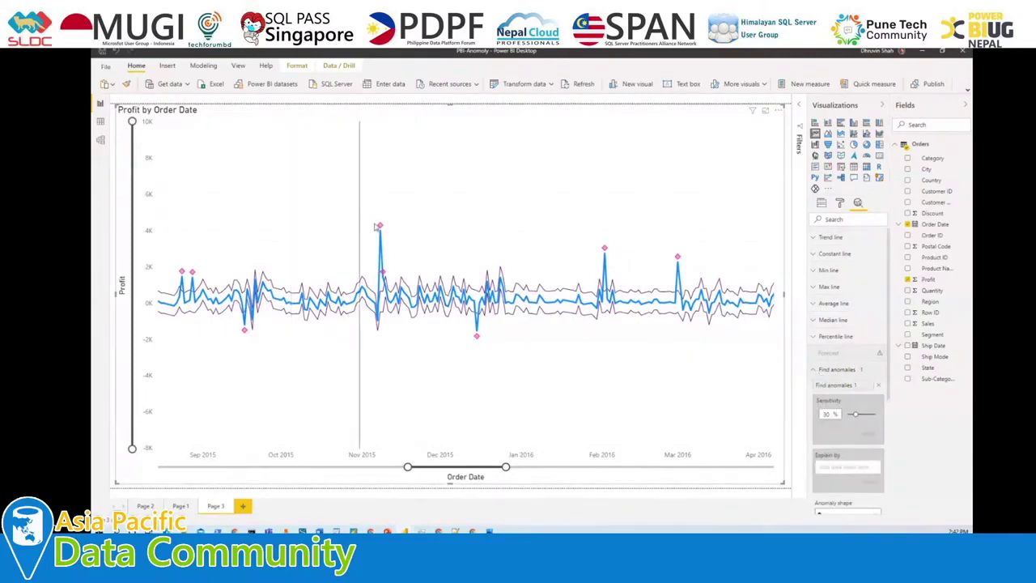
# Open the possible explanations for the November 8, 2015 anomaly in the Profit by Order Date chart.
pyautogui.moveTo(381, 228)
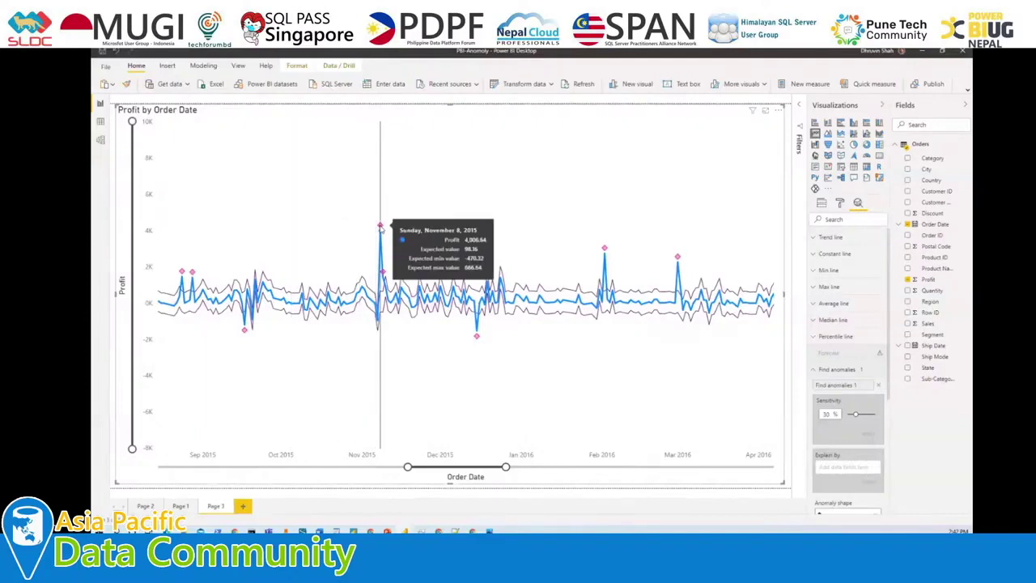
pyautogui.click(380, 228)
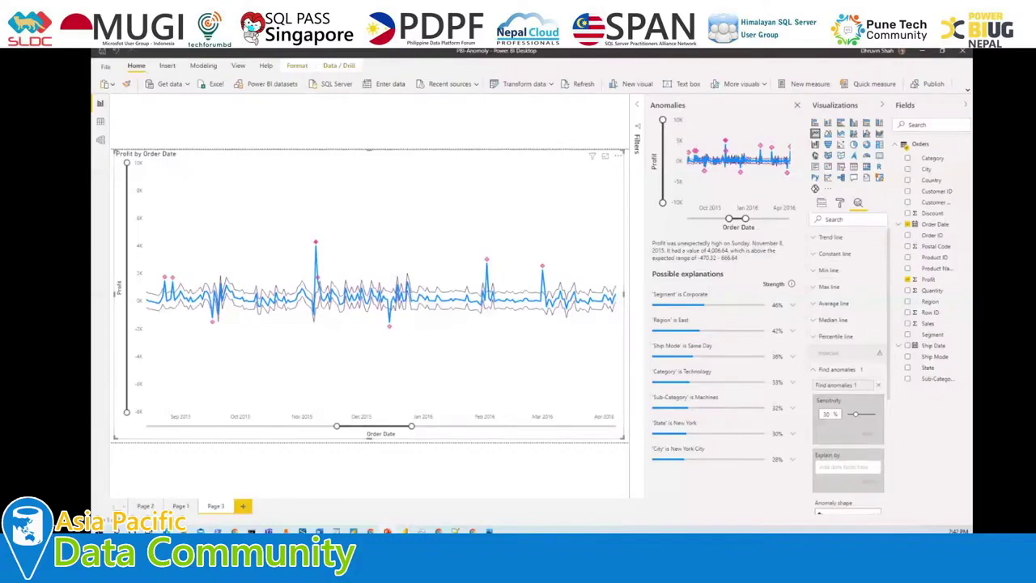
# Switch to the slide show presentation and advance to the slide listing the individual social media accounts.
pyautogui.hotkey('alt', 'Tab')
pyautogui.click(223, 282)
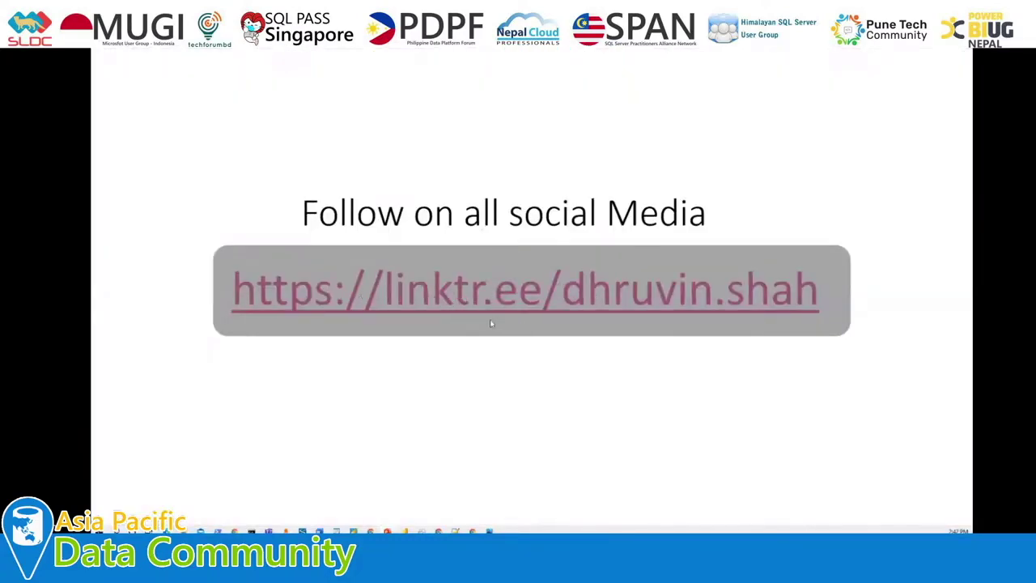
pyautogui.press('Right')
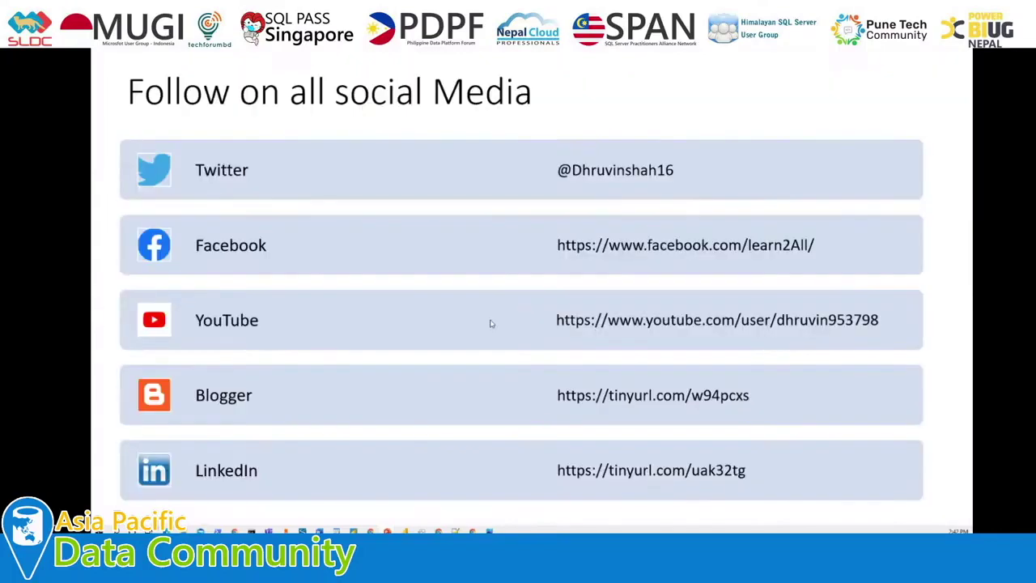